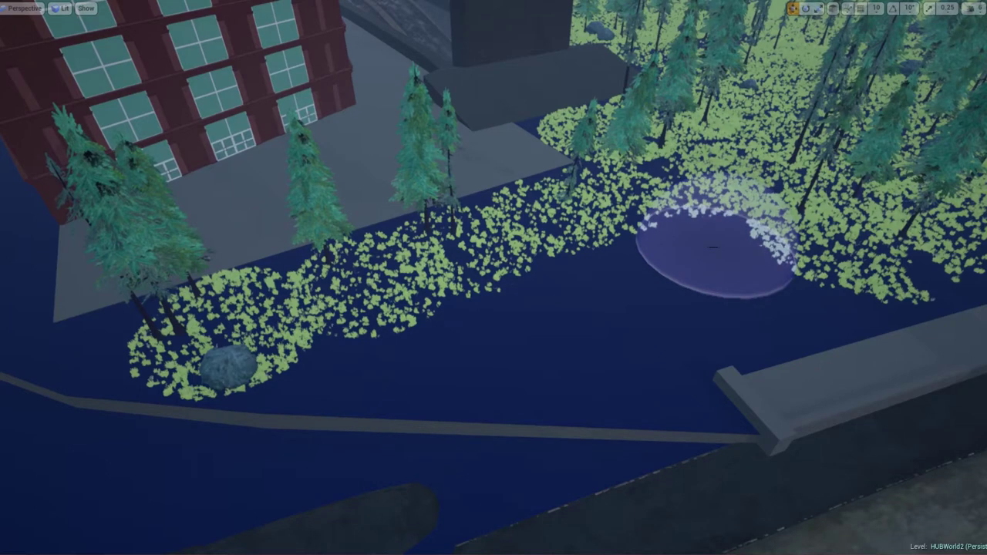
# Paint plants beside the trees (brush size 1244.48, density 0.6), then switch to Place mode
pyautogui.moveTo(610, 261); pyautogui.dragTo(609, 261, button='right')
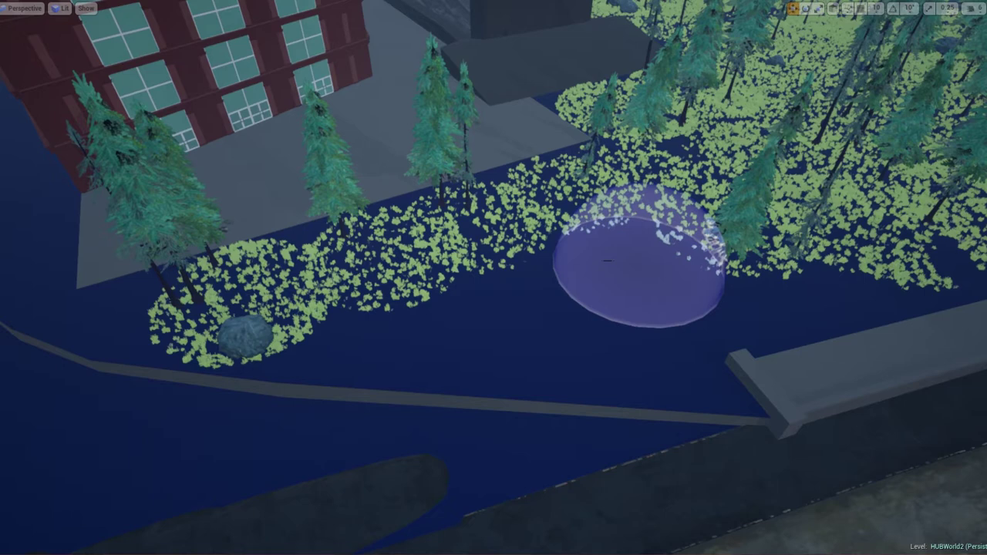
pyautogui.click(608, 261)
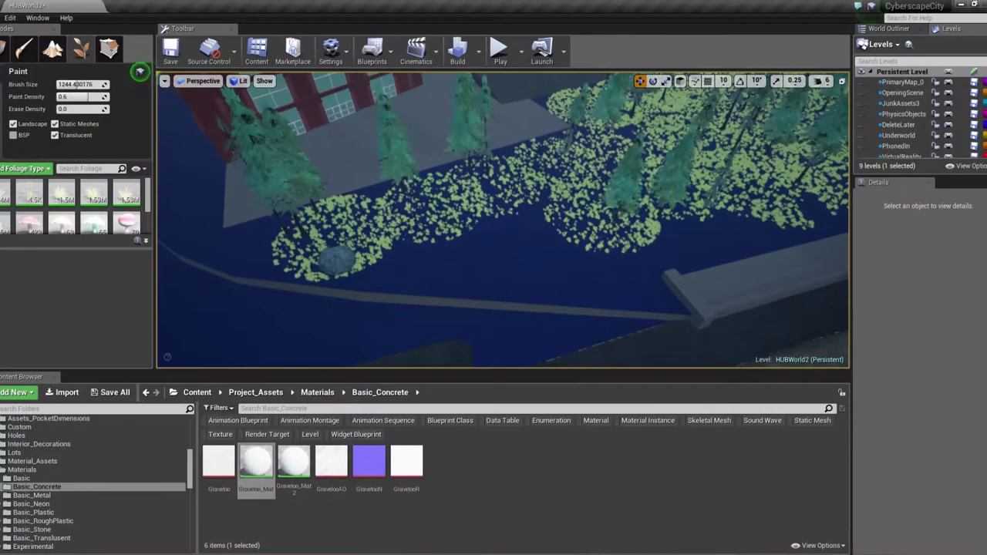
pyautogui.hotkey('shift', '1')
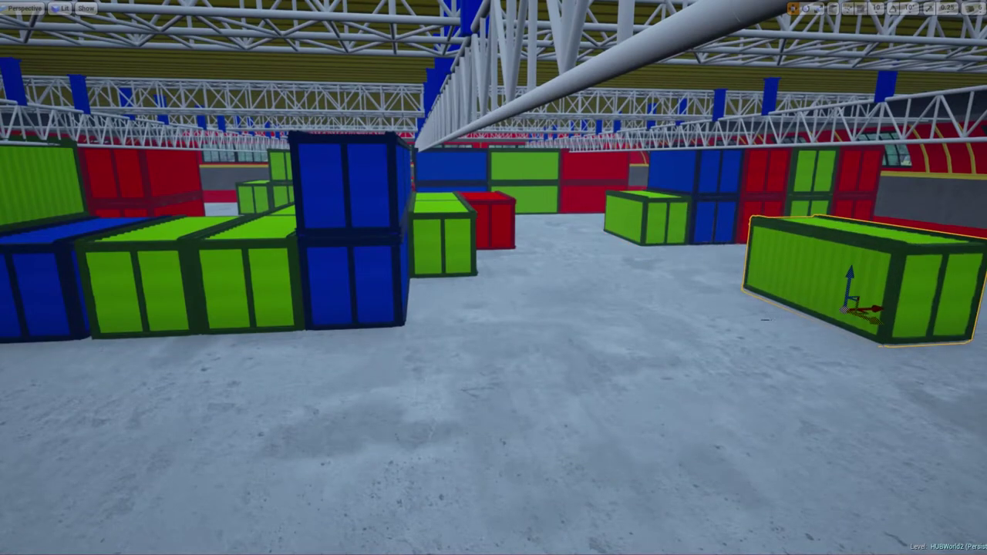
# Stack a green container copy, then add blue copies beside it with another stacked on top
pyautogui.press('f')
pyautogui.keyDown('alt'); pyautogui.moveTo(514, 230); pyautogui.dragTo(515, 118); pyautogui.keyUp('alt')
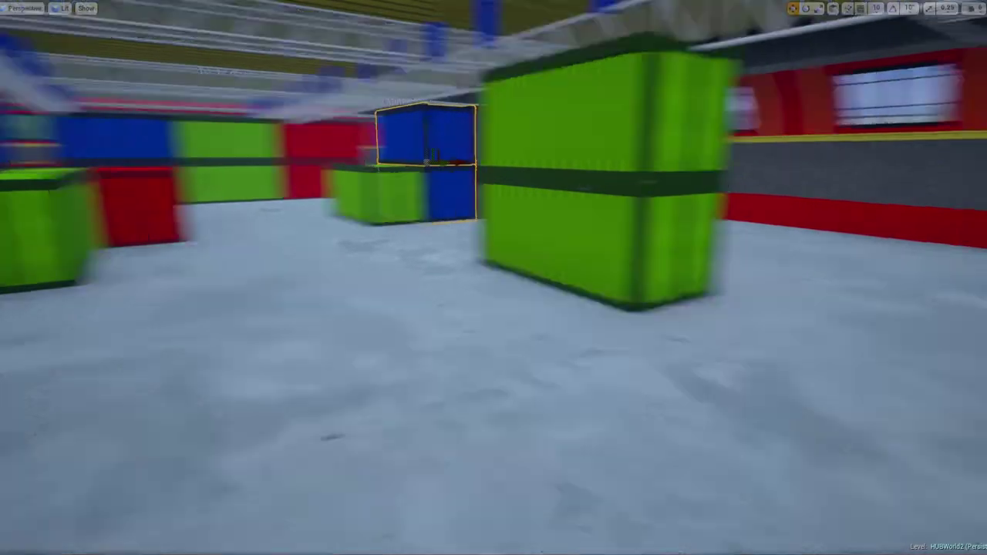
pyautogui.click(351, 162)
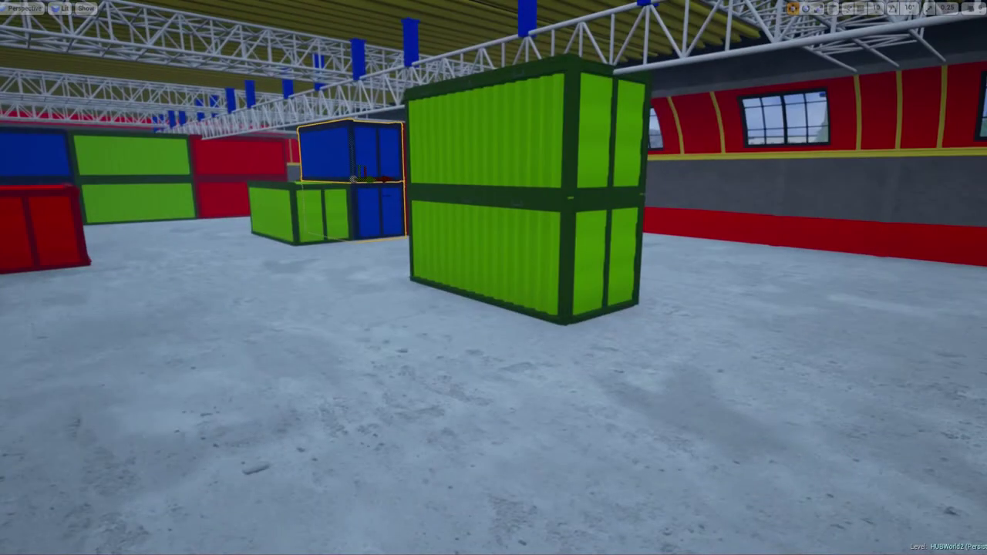
pyautogui.keyDown('alt'); pyautogui.moveTo(371, 183); pyautogui.dragTo(652, 224); pyautogui.keyUp('alt')
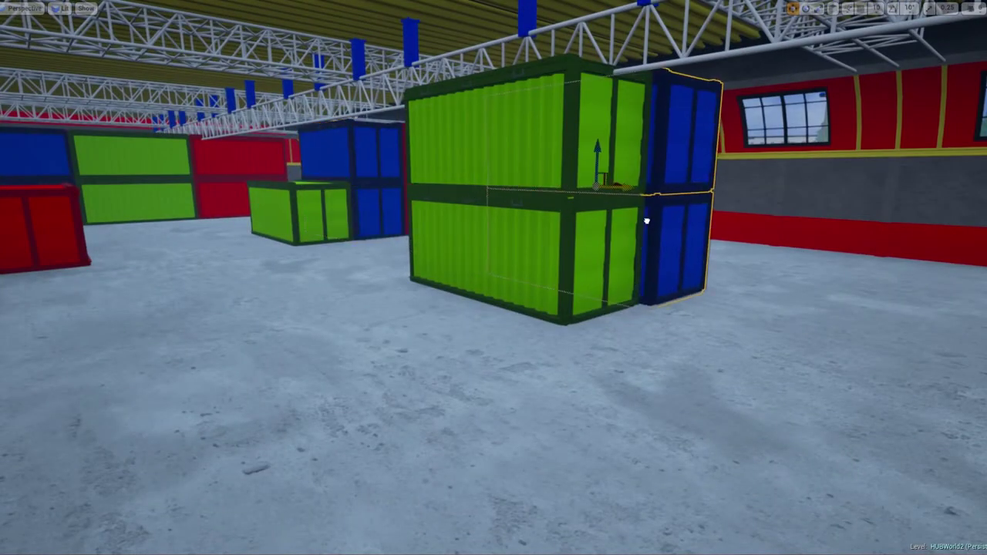
pyautogui.moveTo(494, 254); pyautogui.dragTo(668, 255, button='right')
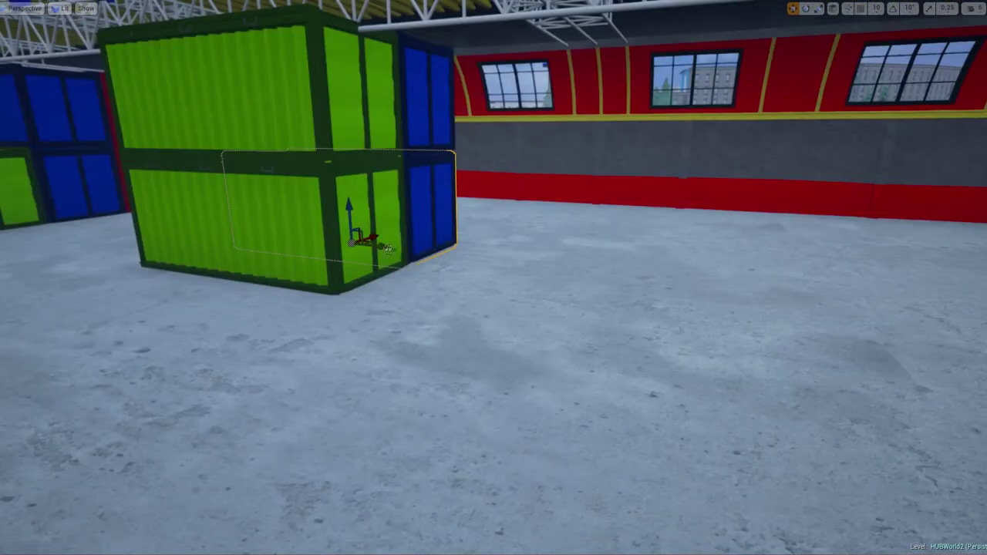
pyautogui.moveTo(388, 247); pyautogui.dragTo(592, 255)
pyautogui.moveTo(615, 254); pyautogui.dragTo(432, 255, button='right')
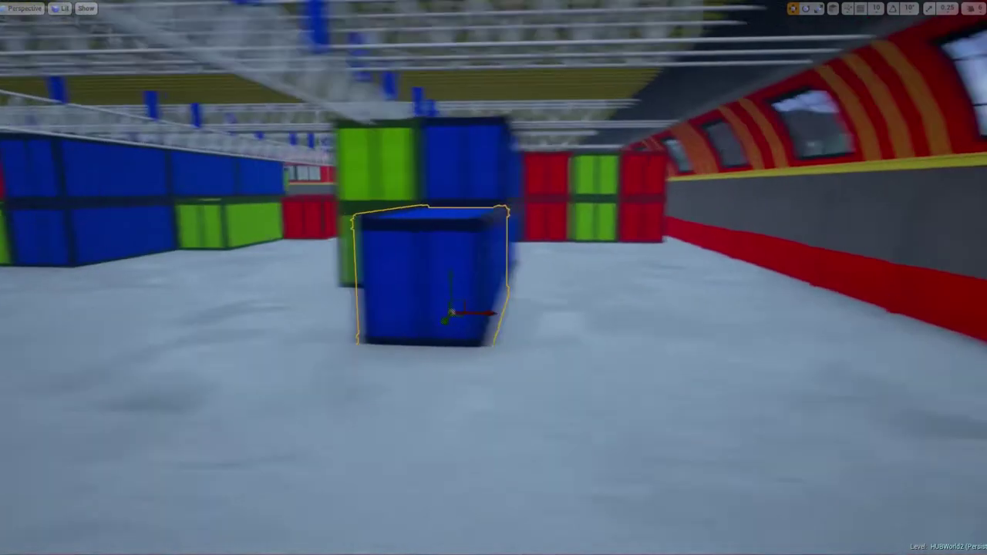
pyautogui.keyDown('alt'); pyautogui.moveTo(385, 314); pyautogui.dragTo(594, 313); pyautogui.keyUp('alt')
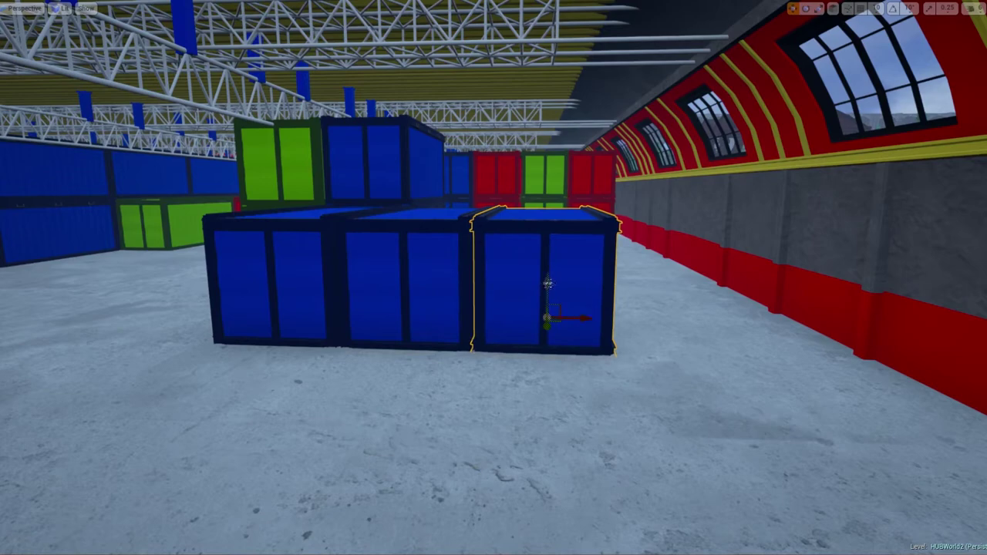
pyautogui.keyDown('alt'); pyautogui.moveTo(548, 284); pyautogui.dragTo(573, 172); pyautogui.keyUp('alt')
pyautogui.moveTo(573, 172)
pyautogui.mouseDown(button='right')
pyautogui.moveTo(324, 181)
pyautogui.moveTo(621, 191)
pyautogui.moveTo(324, 202)
pyautogui.mouseUp(button='right')
# Move the container stack in the aisle forward and to the left
pyautogui.click(443, 282)
pyautogui.moveTo(444, 282); pyautogui.dragTo(494, 277, button='right')
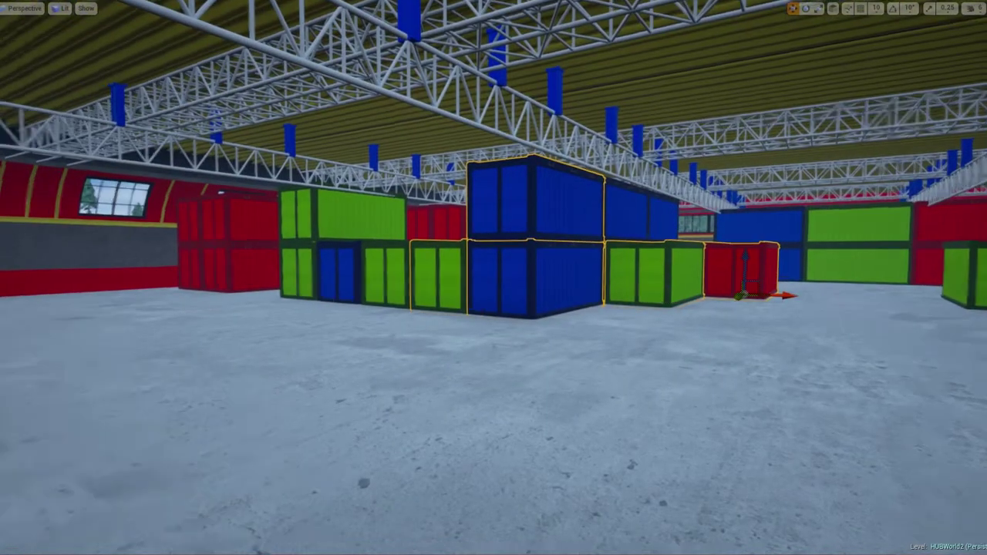
pyautogui.moveTo(494, 278); pyautogui.dragTo(478, 279, button='right')
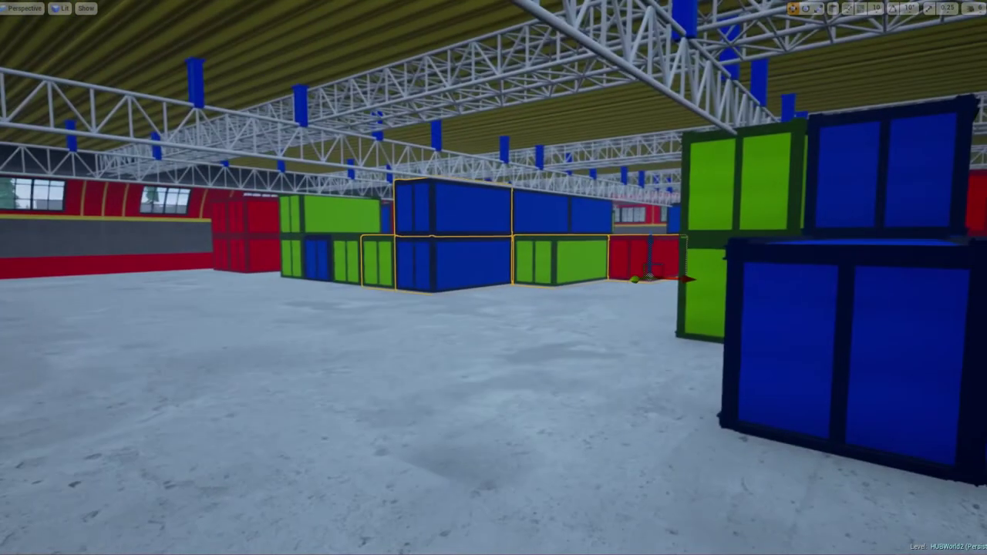
pyautogui.moveTo(399, 287); pyautogui.dragTo(0, 341)
pyautogui.moveTo(494, 278)
pyautogui.mouseDown(button='right')
pyautogui.moveTo(462, 279)
pyautogui.moveTo(524, 276)
pyautogui.mouseUp(button='right')
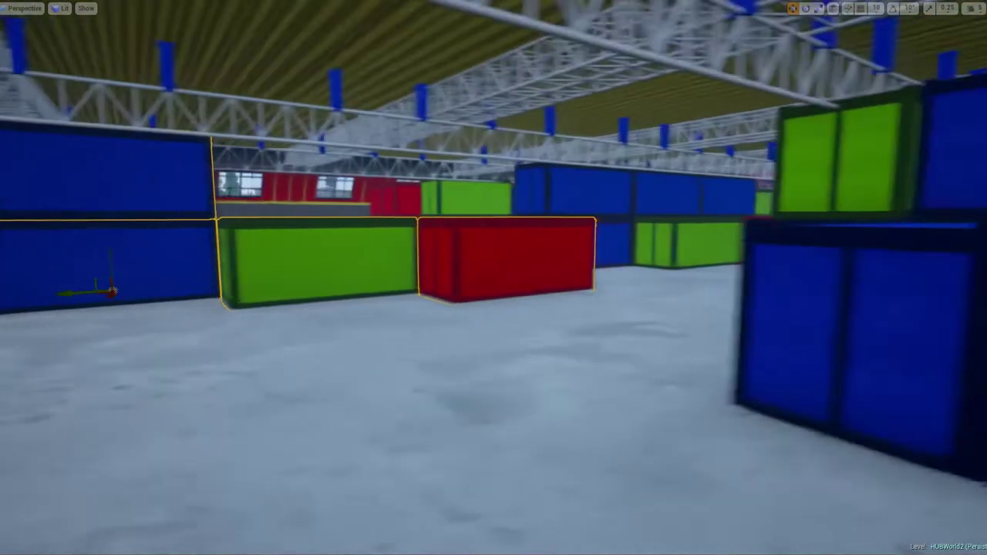
# Slide the red container next to the green one and stack a red copy on top
pyautogui.press('f')
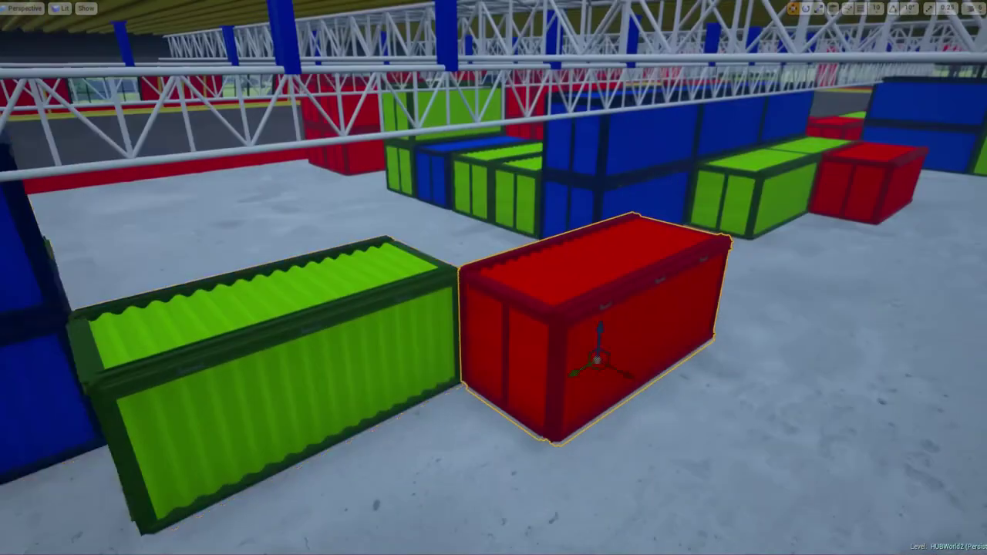
pyautogui.moveTo(643, 343)
pyautogui.mouseDown()
pyautogui.moveTo(507, 380)
pyautogui.moveTo(544, 231)
pyautogui.mouseUp()
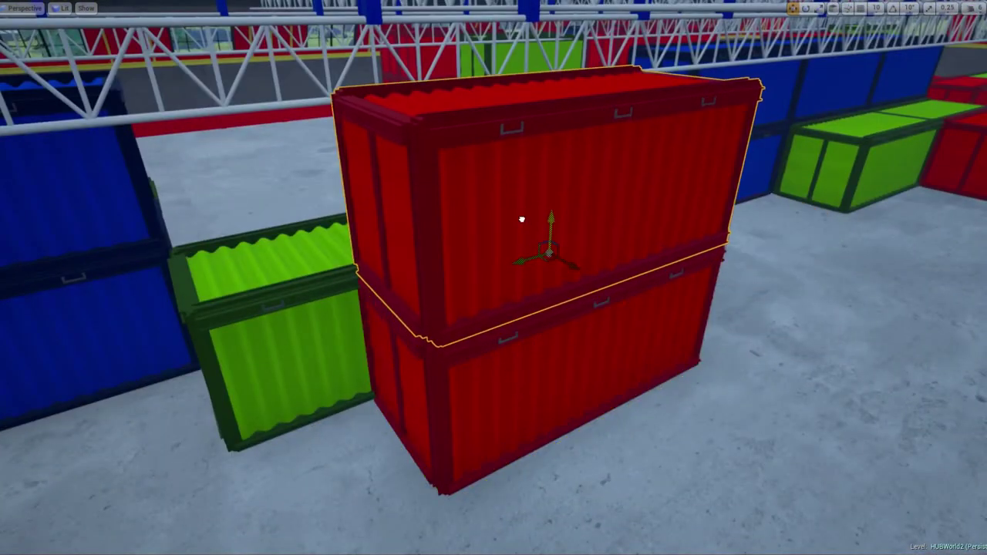
pyautogui.moveTo(494, 277); pyautogui.dragTo(324, 286, button='right')
pyautogui.moveTo(494, 278); pyautogui.dragTo(432, 278, button='right')
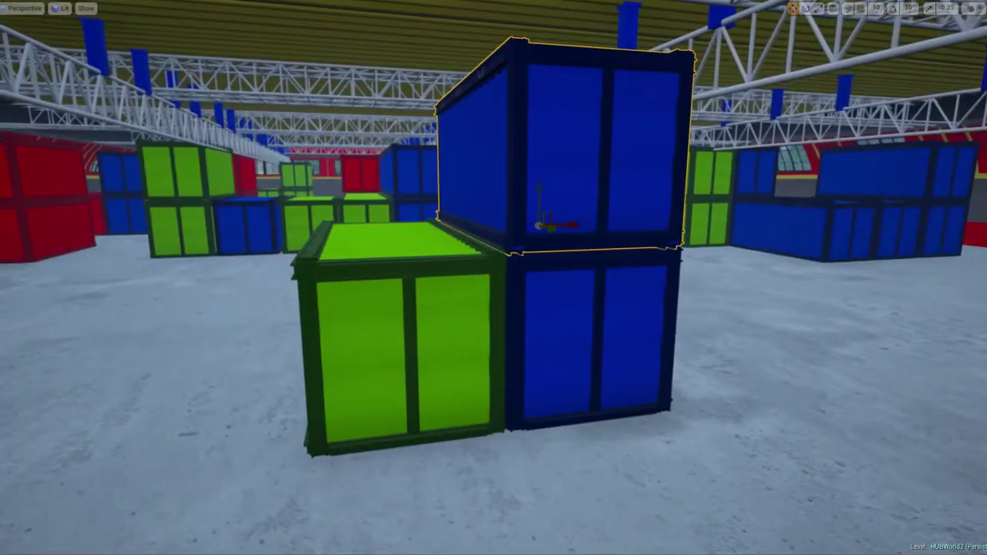
# Duplicate a green container, turn it crosswise, and lift it on top of the row
pyautogui.click(397, 339)
pyautogui.press('e')
pyautogui.keyDown('alt'); pyautogui.moveTo(626, 285); pyautogui.dragTo(540, 262); pyautogui.keyUp('alt')
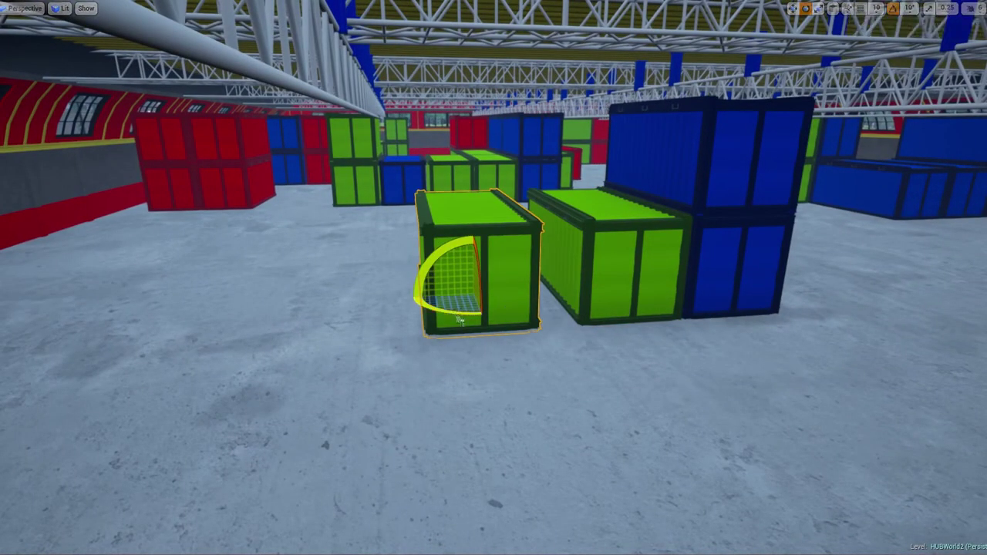
pyautogui.keyDown('alt'); pyautogui.moveTo(460, 321); pyautogui.dragTo(470, 315); pyautogui.keyUp('alt')
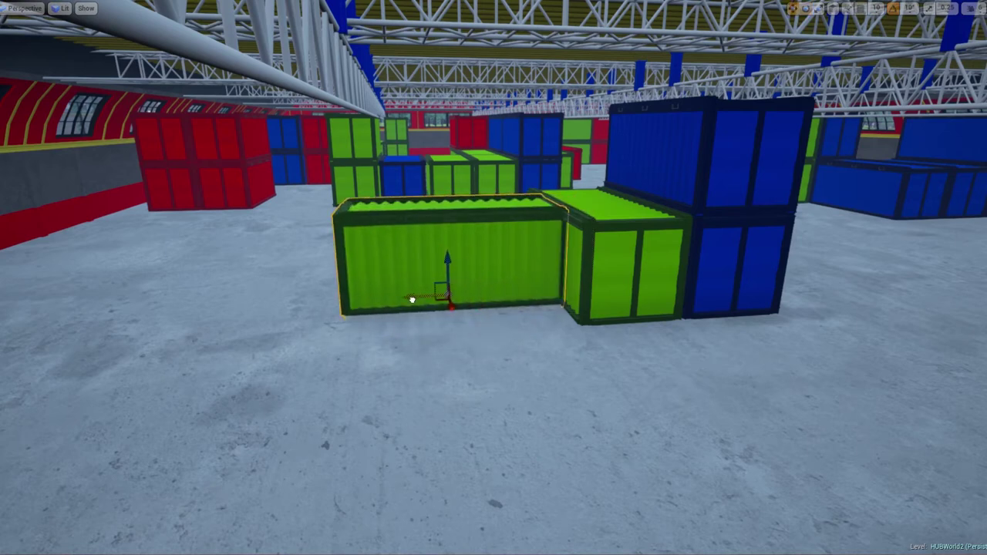
pyautogui.moveTo(422, 300)
pyautogui.mouseDown(button='right')
pyautogui.moveTo(388, 313)
pyautogui.moveTo(613, 311)
pyautogui.mouseUp(button='right')
pyautogui.moveTo(612, 311); pyautogui.dragTo(366, 315)
pyautogui.moveTo(361, 314); pyautogui.dragTo(509, 312, button='right')
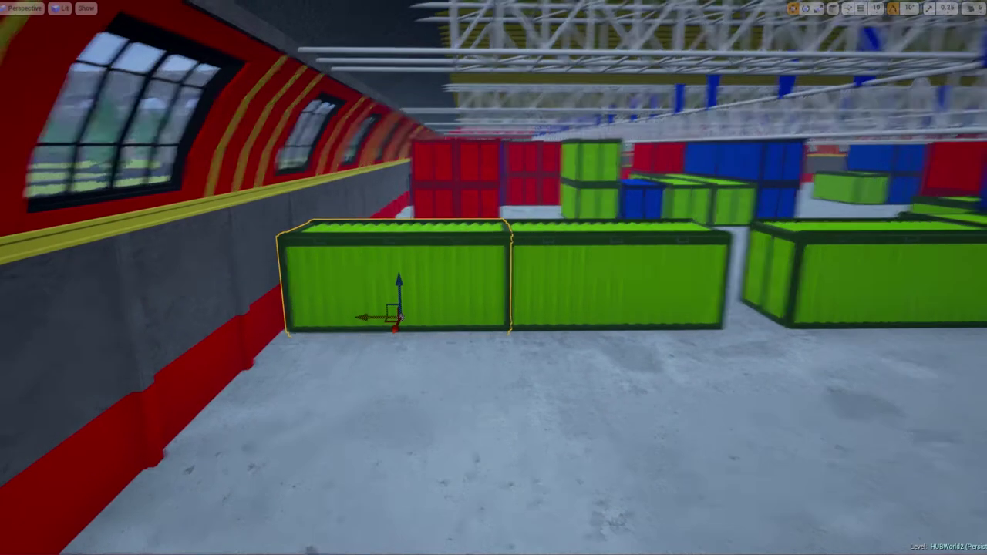
pyautogui.moveTo(312, 274); pyautogui.dragTo(327, 174)
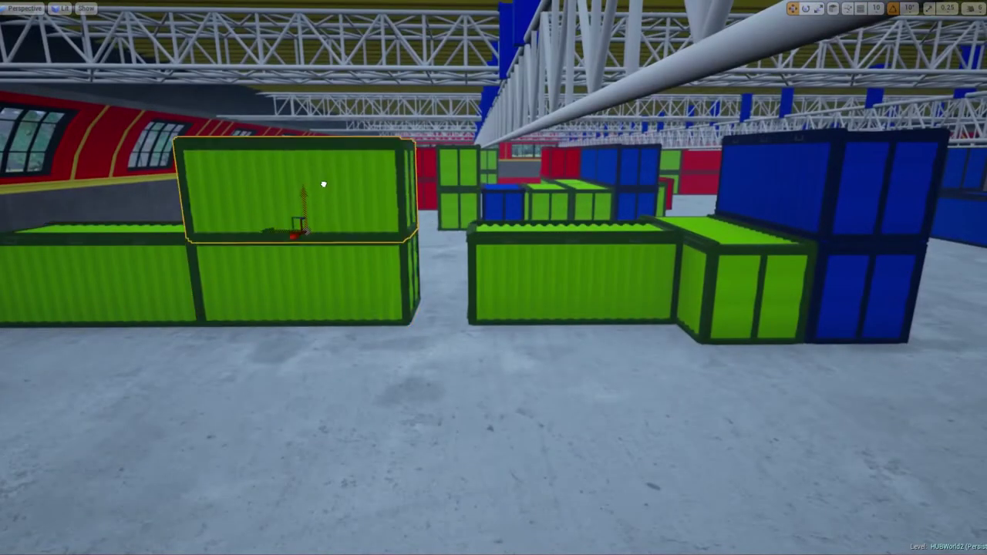
pyautogui.moveTo(326, 174); pyautogui.dragTo(255, 131, button='right')
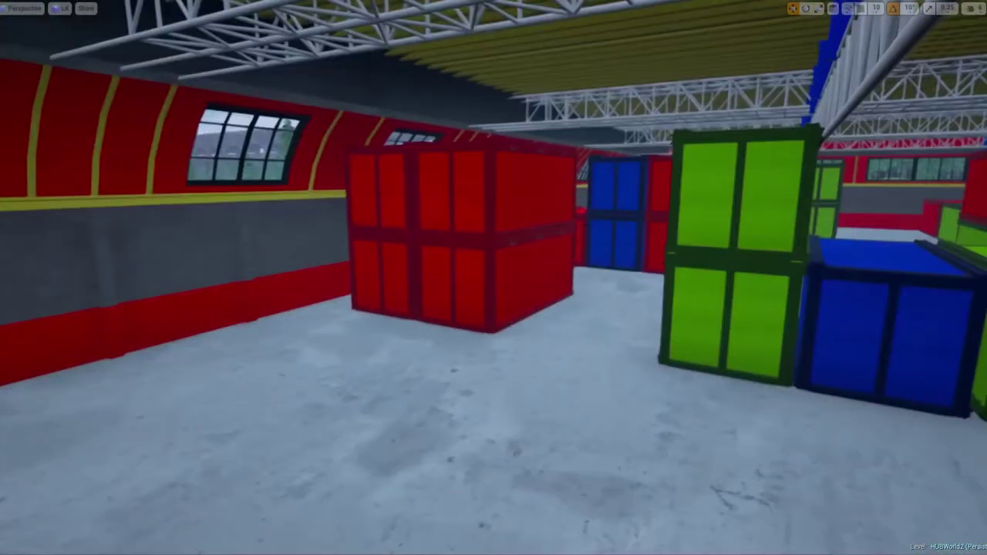
# Lift a red container onto the one behind it and slide the pair into position
pyautogui.moveTo(503, 277); pyautogui.dragTo(503, 189)
pyautogui.moveTo(488, 232); pyautogui.dragTo(337, 262)
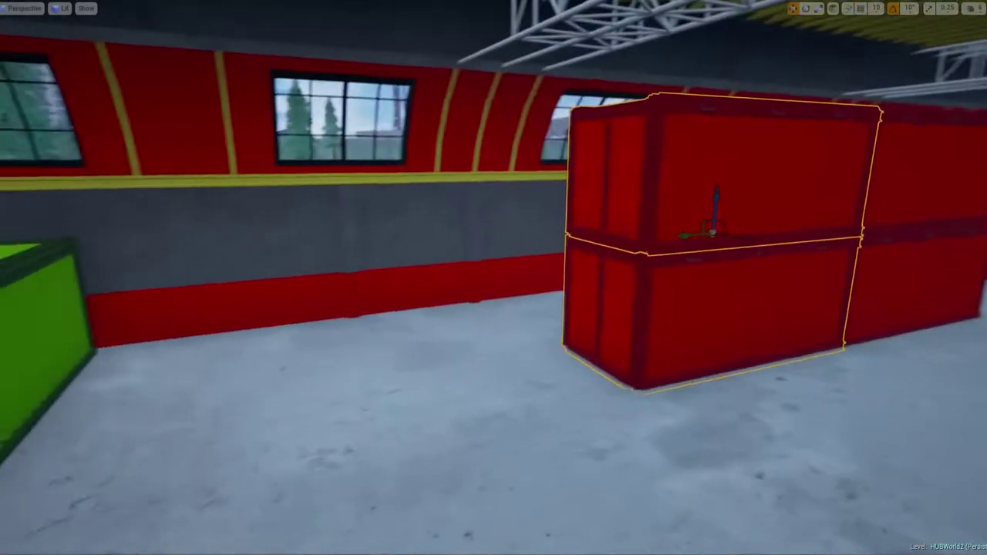
pyautogui.moveTo(336, 262); pyautogui.dragTo(232, 193, button='right')
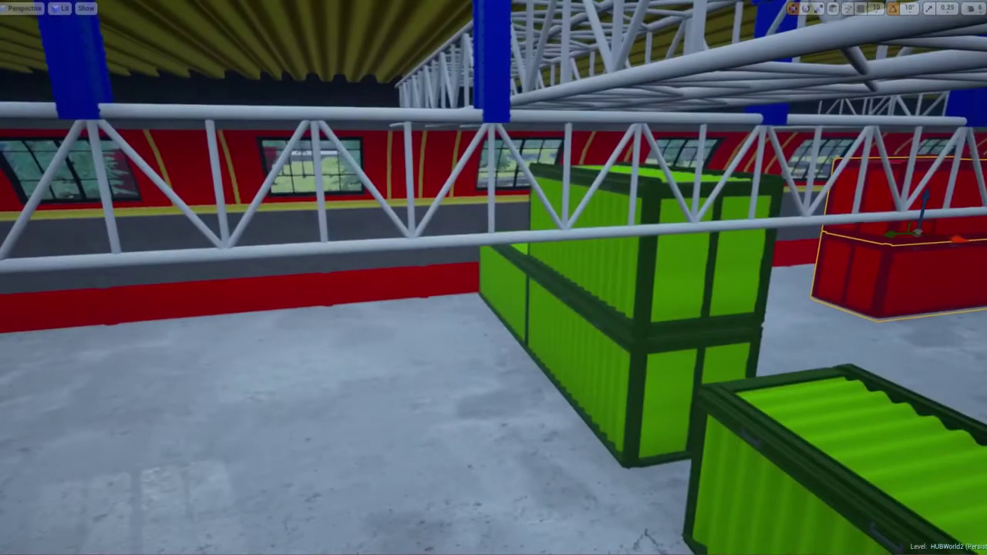
pyautogui.moveTo(892, 229); pyautogui.dragTo(351, 270)
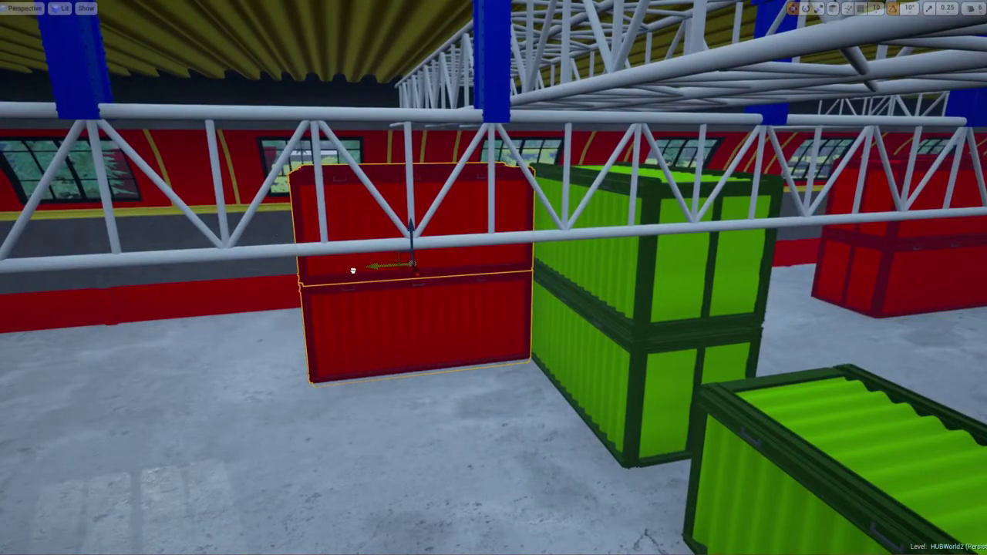
pyautogui.moveTo(353, 270); pyautogui.dragTo(478, 266, button='right')
pyautogui.moveTo(540, 265); pyautogui.dragTo(631, 265)
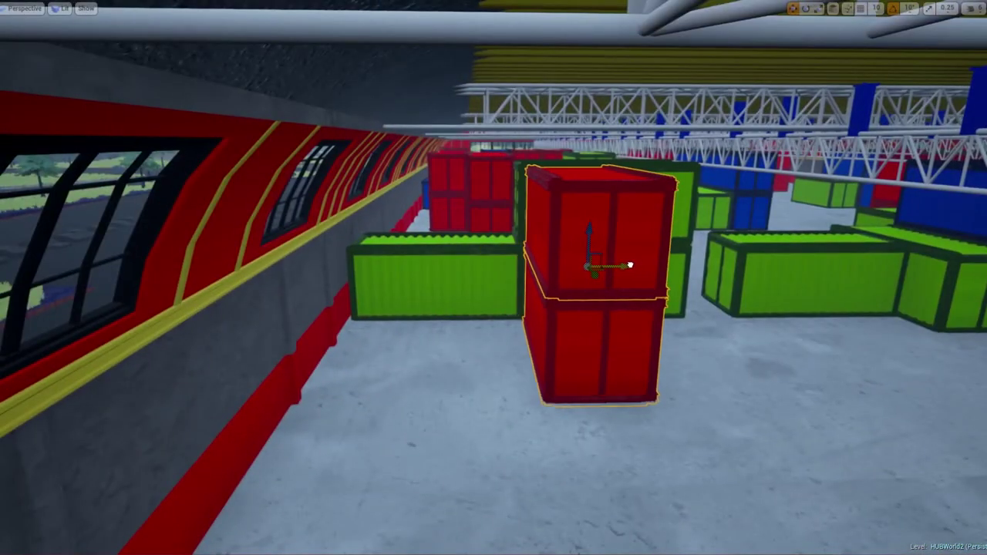
# Duplicate the stacked red pair leftward three times along the back wall
pyautogui.moveTo(644, 265); pyautogui.dragTo(747, 201, button='right')
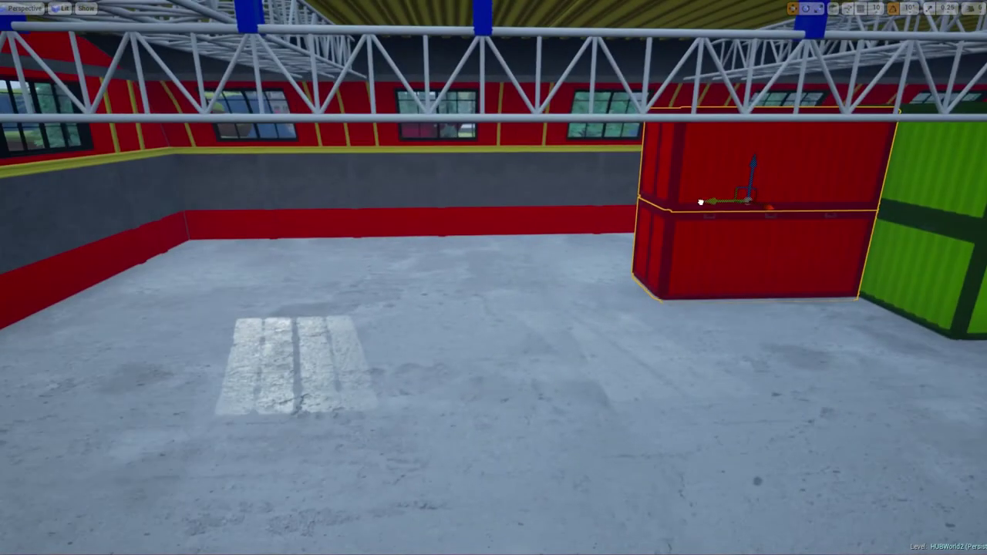
pyautogui.keyDown('alt'); pyautogui.moveTo(701, 203); pyautogui.dragTo(473, 206); pyautogui.keyUp('alt')
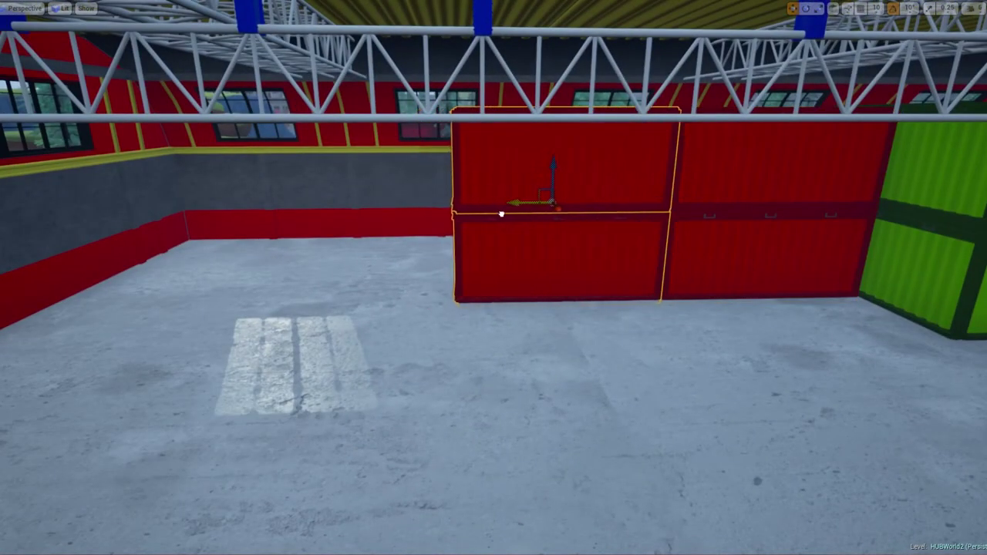
pyautogui.keyDown('alt'); pyautogui.moveTo(546, 204); pyautogui.dragTo(302, 211); pyautogui.keyUp('alt')
pyautogui.moveTo(311, 213); pyautogui.dragTo(310, 214, button='right')
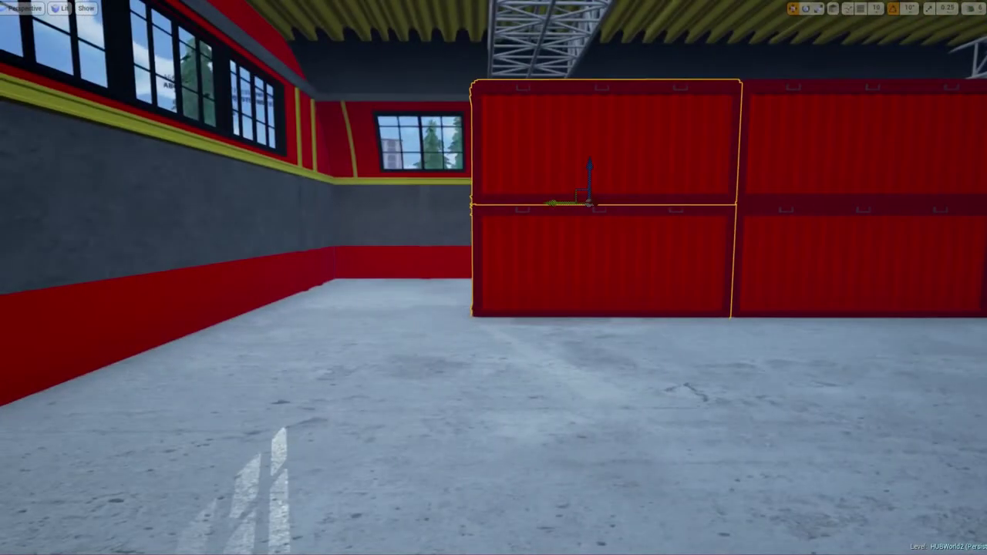
pyautogui.keyDown('alt'); pyautogui.moveTo(557, 204); pyautogui.dragTo(324, 210); pyautogui.keyUp('alt')
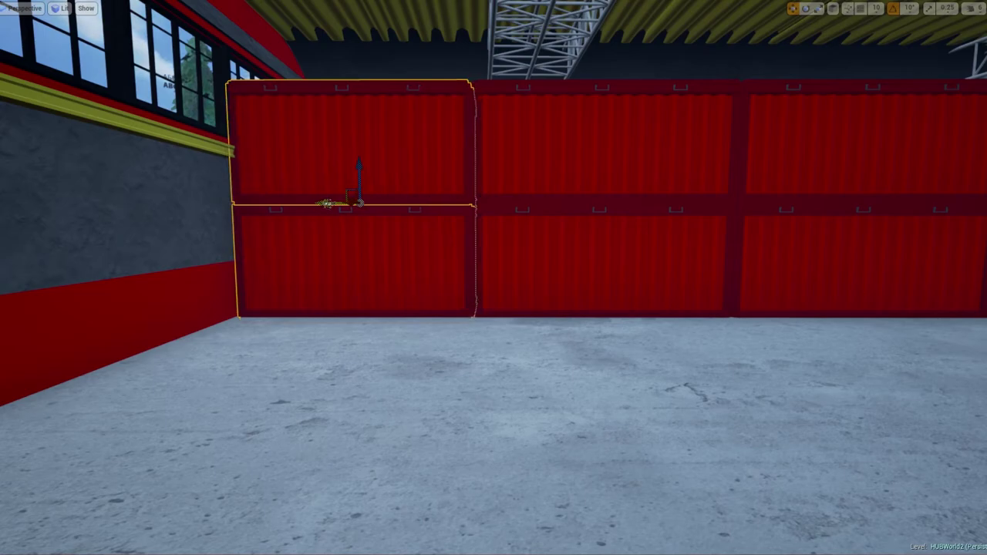
pyautogui.moveTo(493, 278); pyautogui.dragTo(494, 277, button='right')
# Slide a blue container right and place a duplicate beside it, shifted left
pyautogui.click(216, 245)
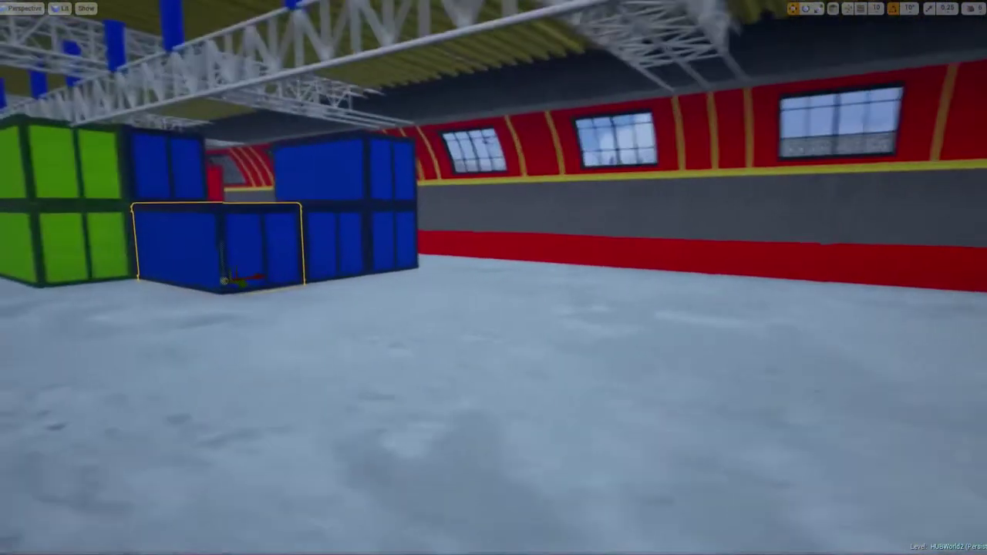
pyautogui.moveTo(440, 301); pyautogui.dragTo(589, 326)
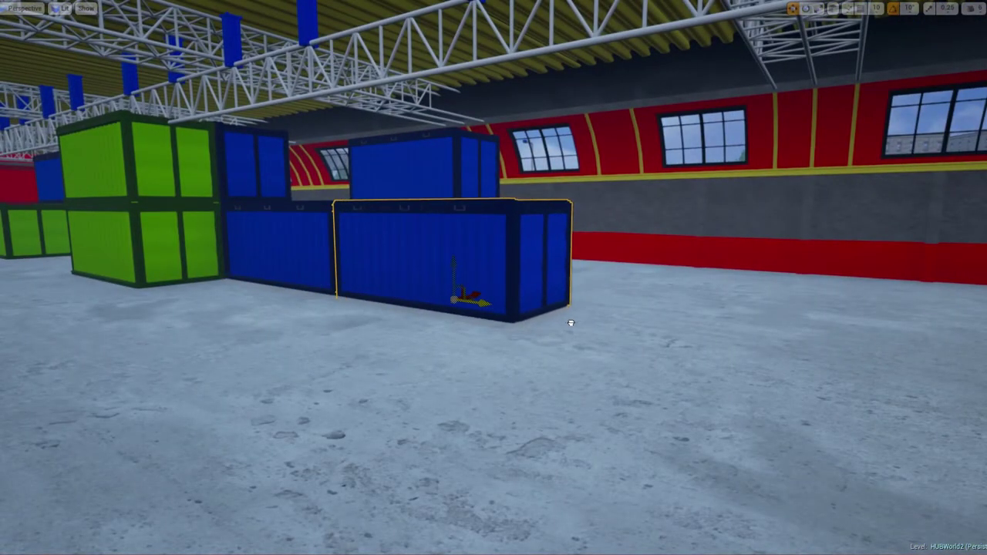
pyautogui.keyDown('alt'); pyautogui.moveTo(462, 297); pyautogui.dragTo(755, 317); pyautogui.keyUp('alt')
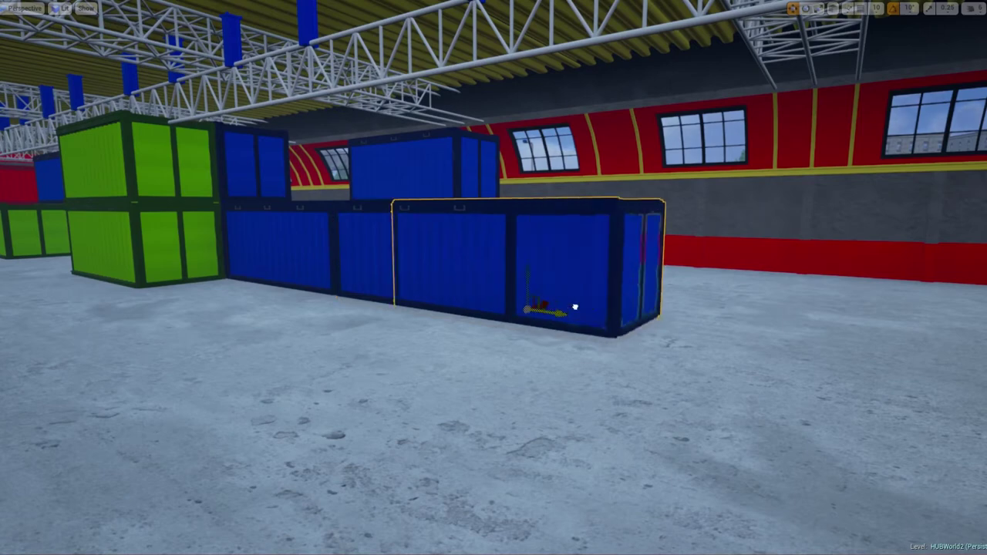
pyautogui.moveTo(494, 277); pyautogui.dragTo(494, 278, button='right')
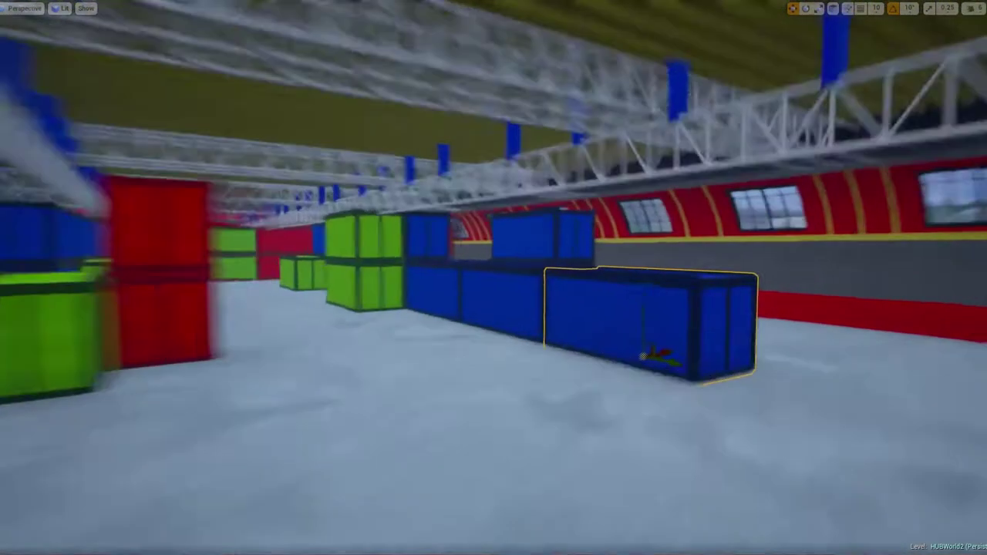
pyautogui.moveTo(805, 355)
pyautogui.mouseDown()
pyautogui.moveTo(659, 363)
pyautogui.moveTo(661, 165)
pyautogui.mouseUp()
pyautogui.moveTo(493, 278); pyautogui.dragTo(494, 278, button='right')
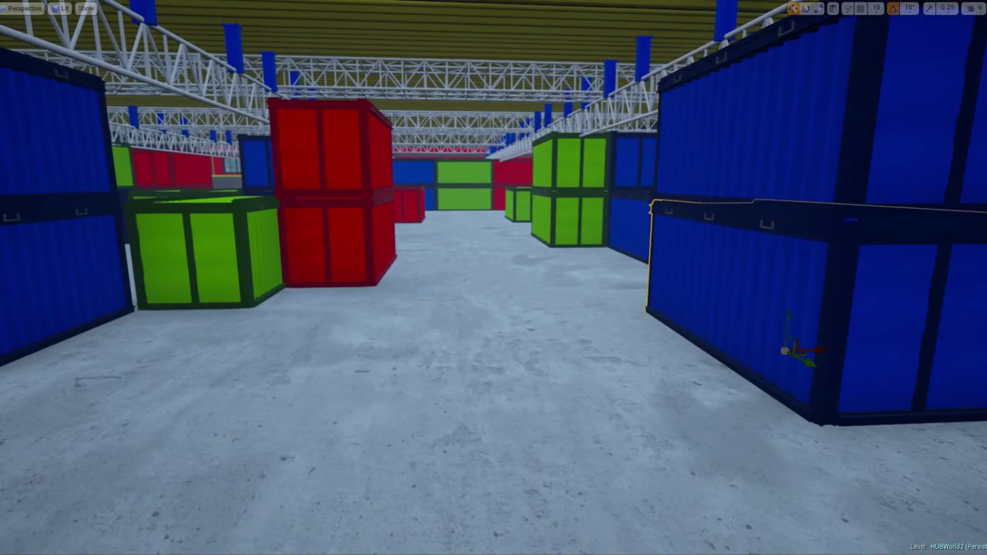
# Copy the red stack and green container rightward and slide the green one along the aisle
pyautogui.click(332, 146)
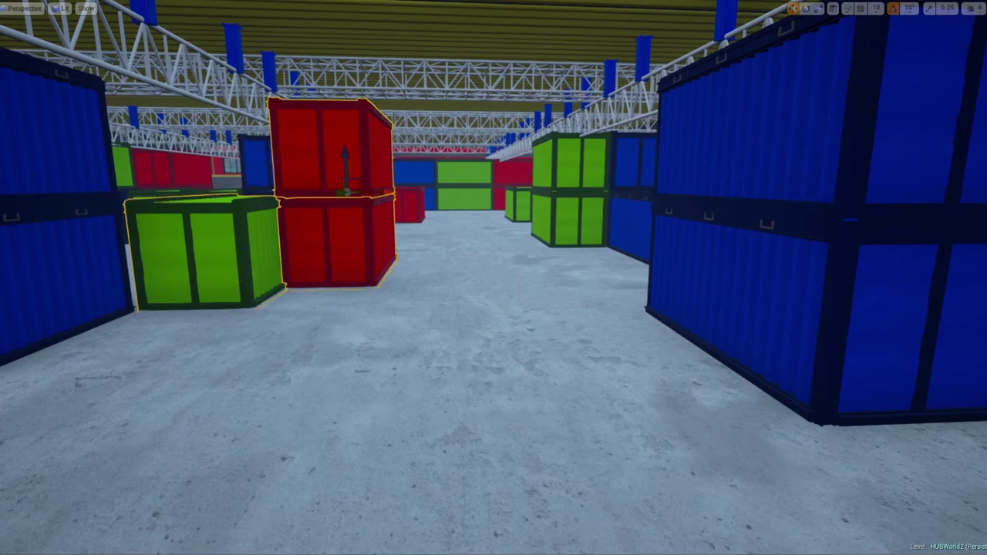
pyautogui.keyDown('alt'); pyautogui.moveTo(384, 193); pyautogui.dragTo(539, 201); pyautogui.keyUp('alt')
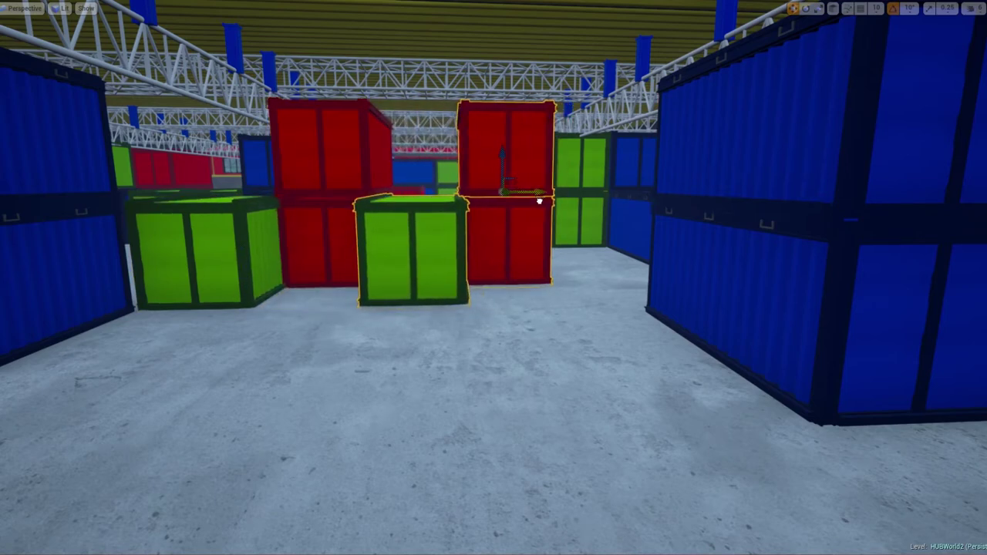
pyautogui.moveTo(448, 282); pyautogui.dragTo(554, 282)
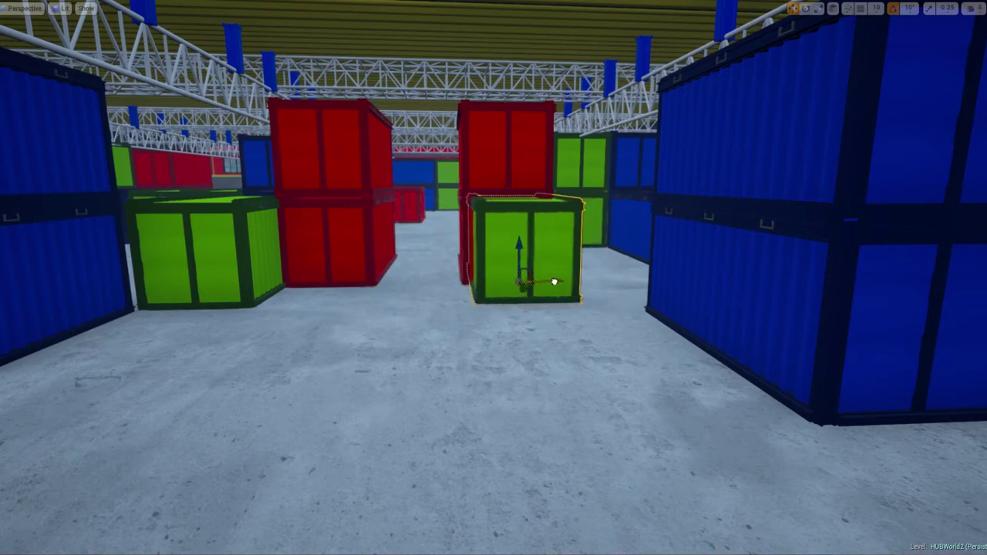
pyautogui.moveTo(547, 282); pyautogui.dragTo(379, 265, button='right')
pyautogui.moveTo(379, 265); pyautogui.dragTo(454, 286)
pyautogui.moveTo(454, 287)
pyautogui.mouseDown(button='right')
pyautogui.moveTo(463, 293)
pyautogui.moveTo(494, 278)
pyautogui.mouseUp(button='right')
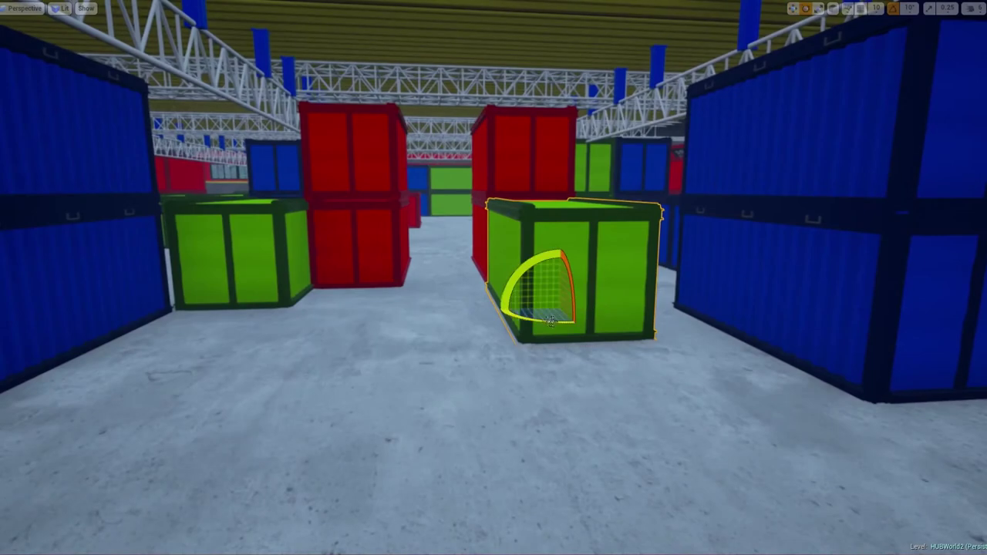
# Rotate the green container about 90°, slide it left across the aisle, and lift it
pyautogui.moveTo(552, 320); pyautogui.dragTo(613, 312)
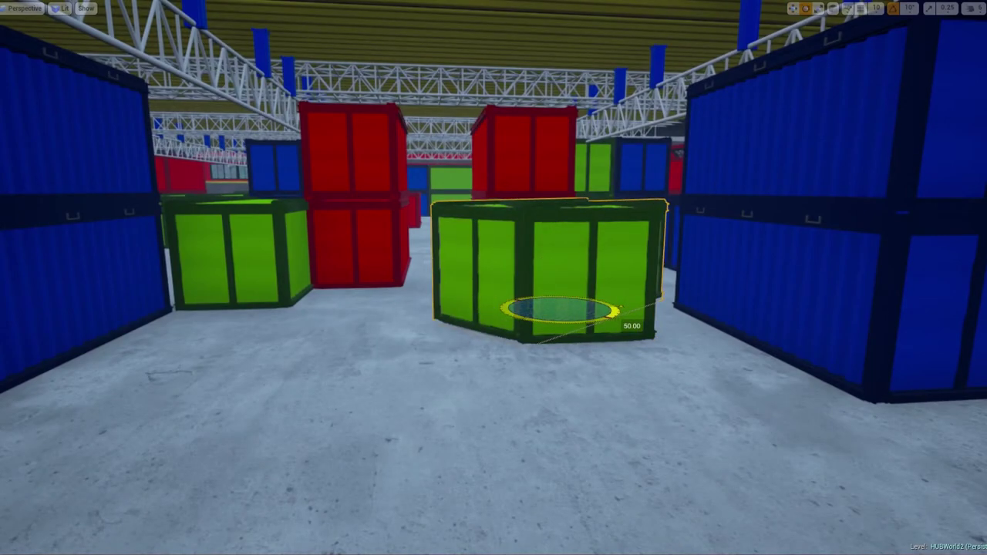
pyautogui.moveTo(534, 299); pyautogui.dragTo(340, 315)
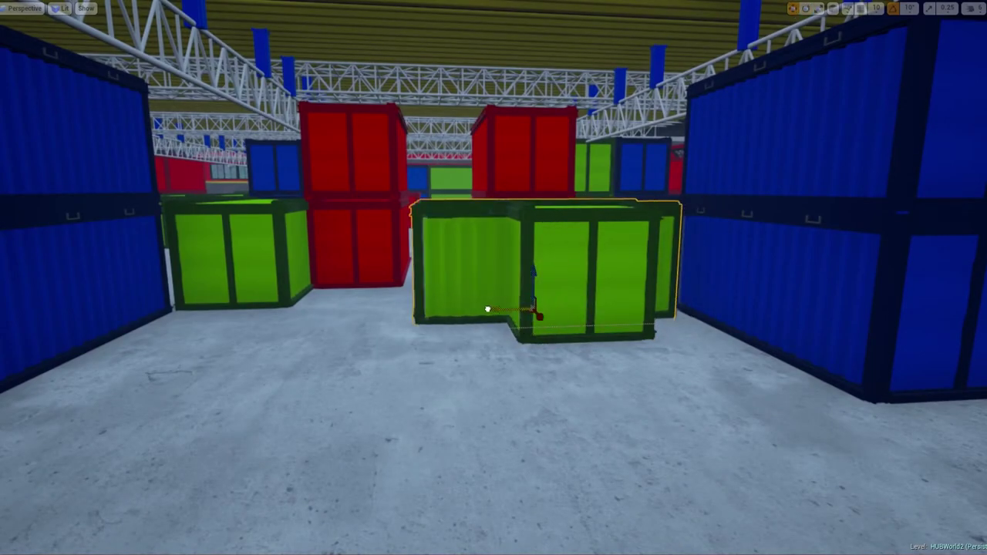
pyautogui.moveTo(324, 314); pyautogui.dragTo(332, 347, button='right')
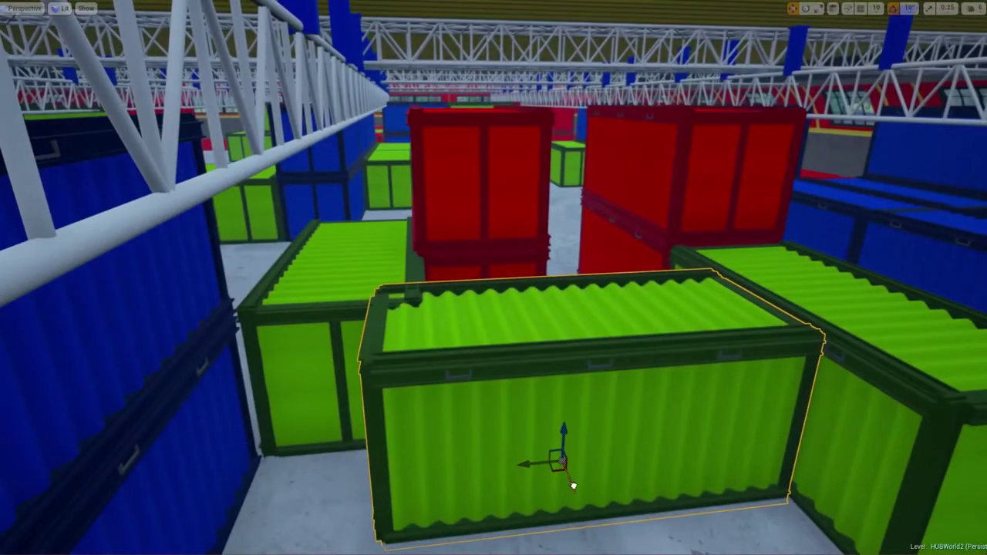
pyautogui.moveTo(573, 484); pyautogui.dragTo(585, 518)
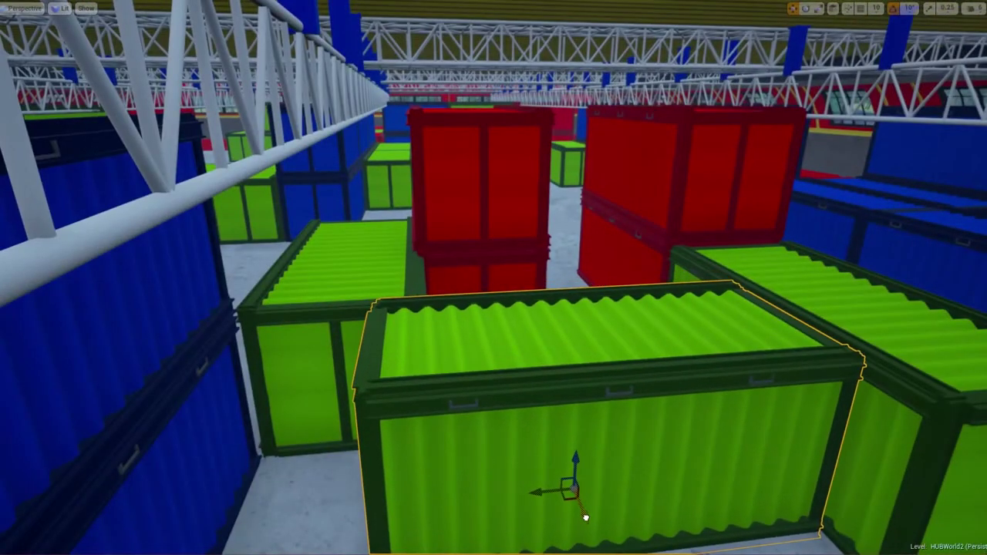
pyautogui.moveTo(581, 460); pyautogui.dragTo(569, 273)
pyautogui.moveTo(569, 273)
pyautogui.mouseDown(button='right')
pyautogui.moveTo(587, 277)
pyautogui.moveTo(524, 278)
pyautogui.mouseUp(button='right')
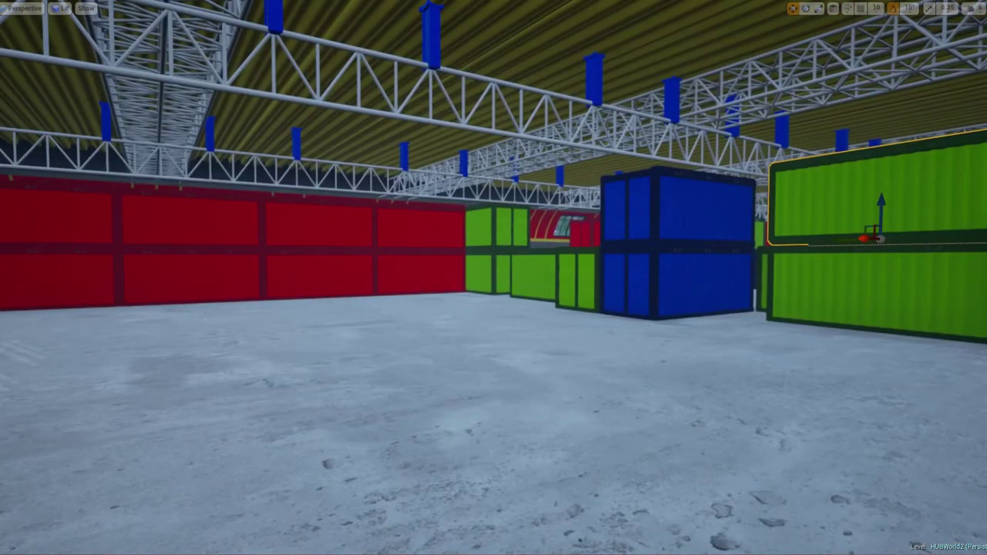
# Duplicate a blue container far left and lay it lengthwise against the side wall
pyautogui.click(675, 254)
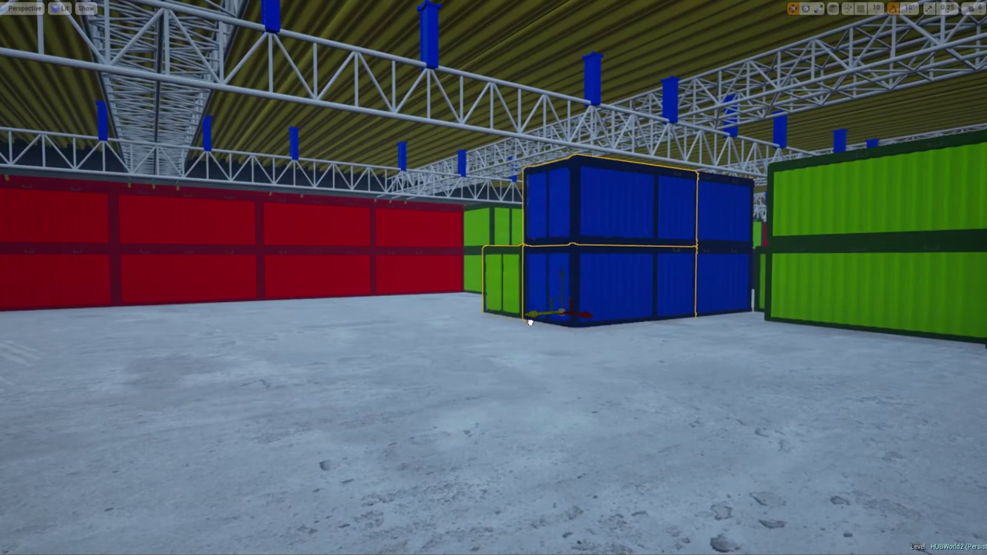
pyautogui.keyDown('alt'); pyautogui.moveTo(606, 310); pyautogui.dragTo(483, 323); pyautogui.keyUp('alt')
pyautogui.moveTo(482, 322); pyautogui.dragTo(432, 320, button='right')
pyautogui.keyDown('alt'); pyautogui.moveTo(628, 317); pyautogui.dragTo(136, 319); pyautogui.keyUp('alt')
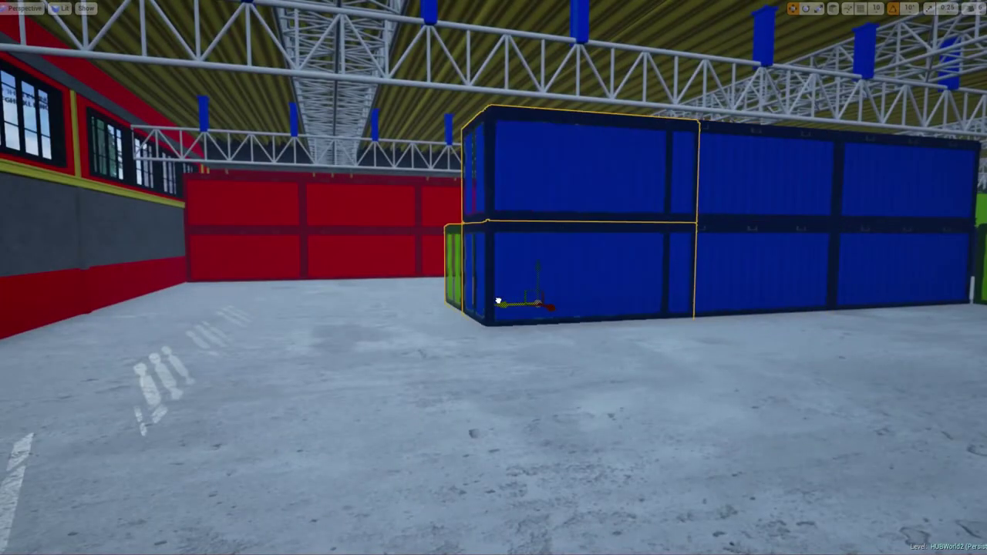
pyautogui.moveTo(135, 318); pyautogui.dragTo(85, 316, button='right')
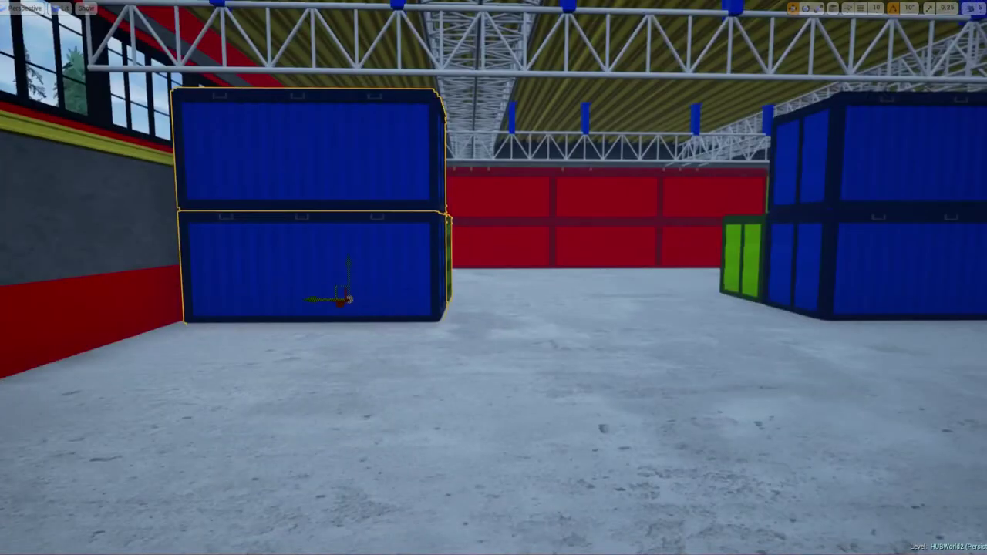
pyautogui.moveTo(450, 270); pyautogui.dragTo(450, 270, button='right')
pyautogui.press('e')
pyautogui.press('w')
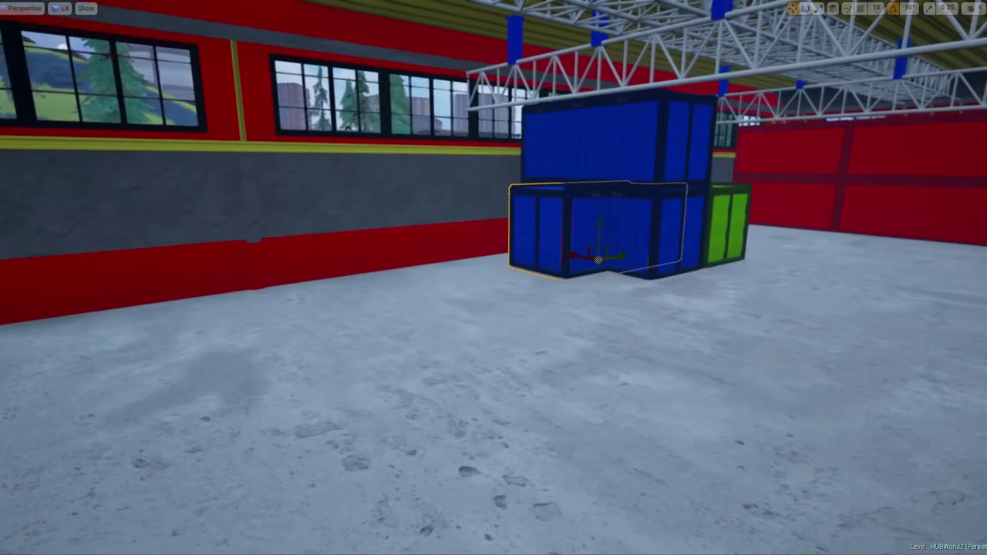
pyautogui.moveTo(621, 253)
pyautogui.mouseDown()
pyautogui.moveTo(499, 269)
pyautogui.moveTo(535, 269)
pyautogui.mouseUp()
pyautogui.moveTo(536, 269)
pyautogui.mouseDown(button='right')
pyautogui.moveTo(594, 299)
pyautogui.moveTo(570, 339)
pyautogui.moveTo(617, 343)
pyautogui.mouseUp(button='right')
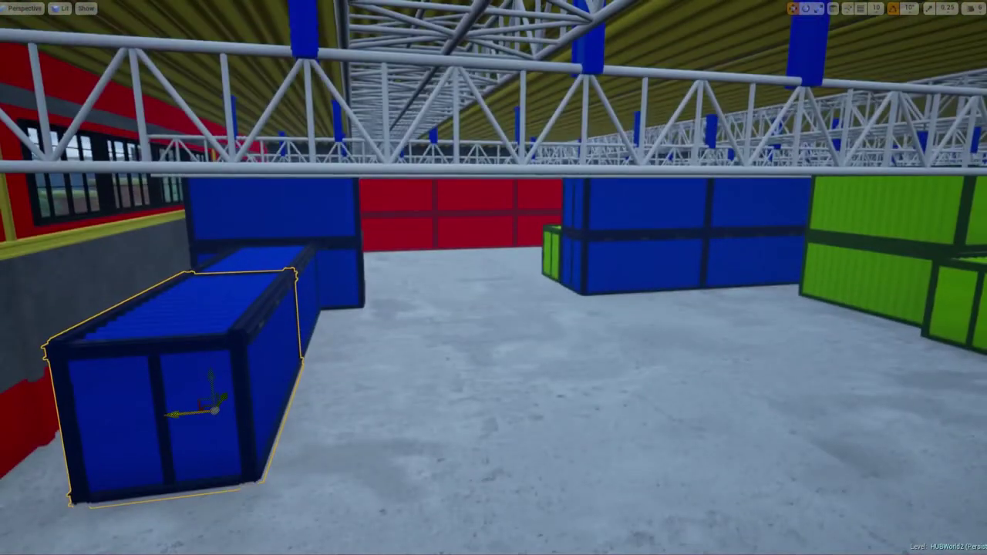
# Duplicate a blue container mid-floor and stack the copy on top for a two-high stack
pyautogui.keyDown('alt'); pyautogui.moveTo(205, 409); pyautogui.dragTo(532, 382); pyautogui.keyUp('alt')
pyautogui.keyDown('alt'); pyautogui.moveTo(557, 342); pyautogui.dragTo(570, 226); pyautogui.keyUp('alt')
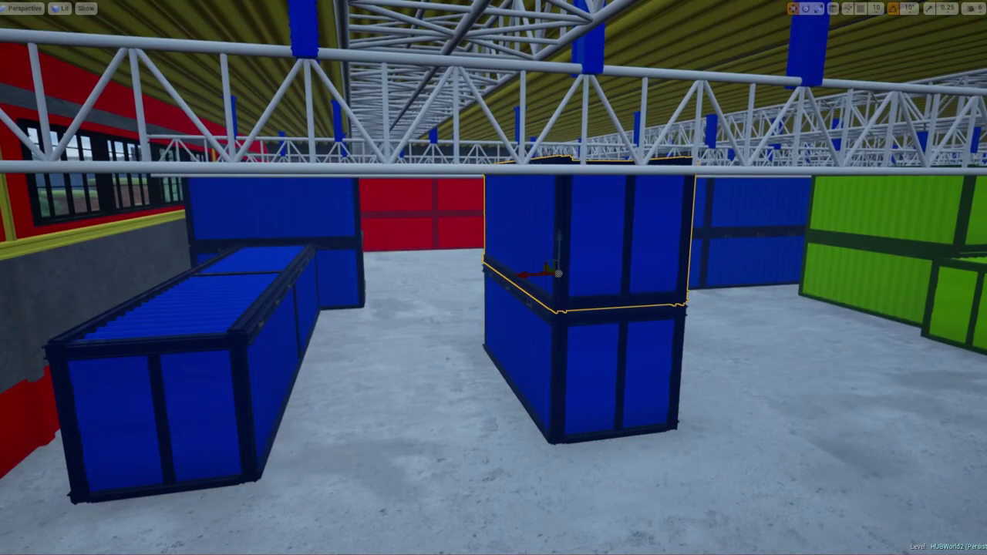
pyautogui.moveTo(559, 272); pyautogui.dragTo(532, 278, button='right')
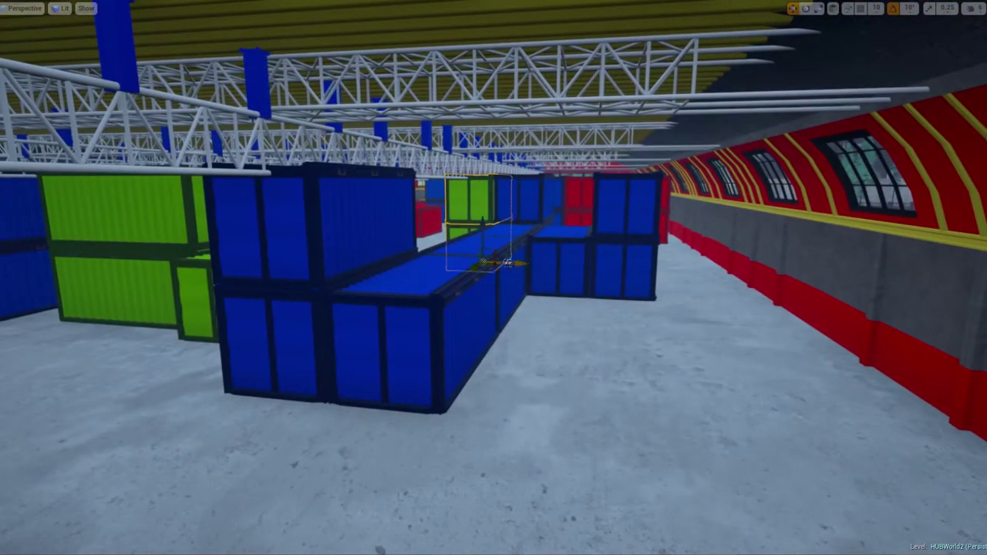
# Move the green stack beside the curved red wall and rotate it around its vertical axis
pyautogui.moveTo(672, 231); pyautogui.dragTo(742, 233)
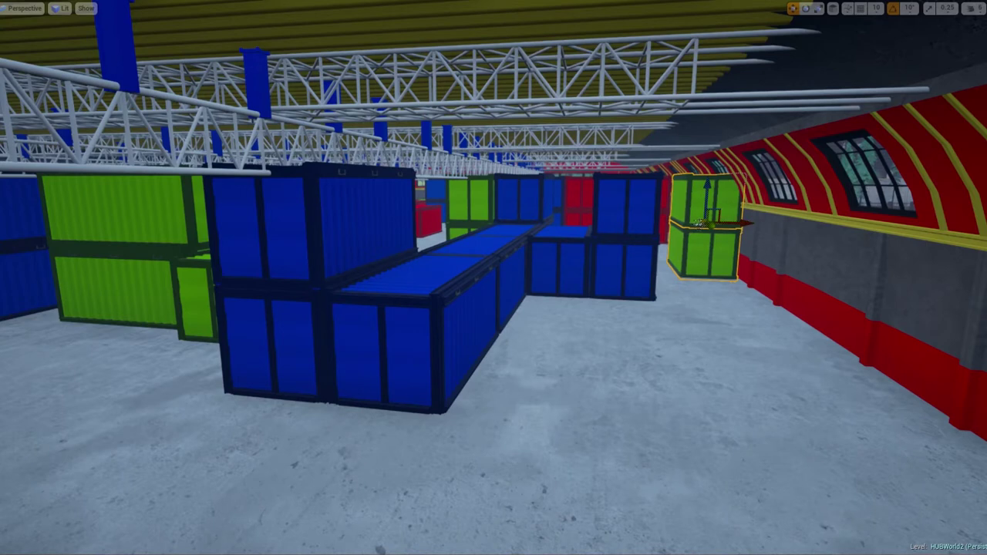
pyautogui.moveTo(704, 224); pyautogui.dragTo(740, 226, button='right')
pyautogui.moveTo(487, 237); pyautogui.dragTo(621, 322)
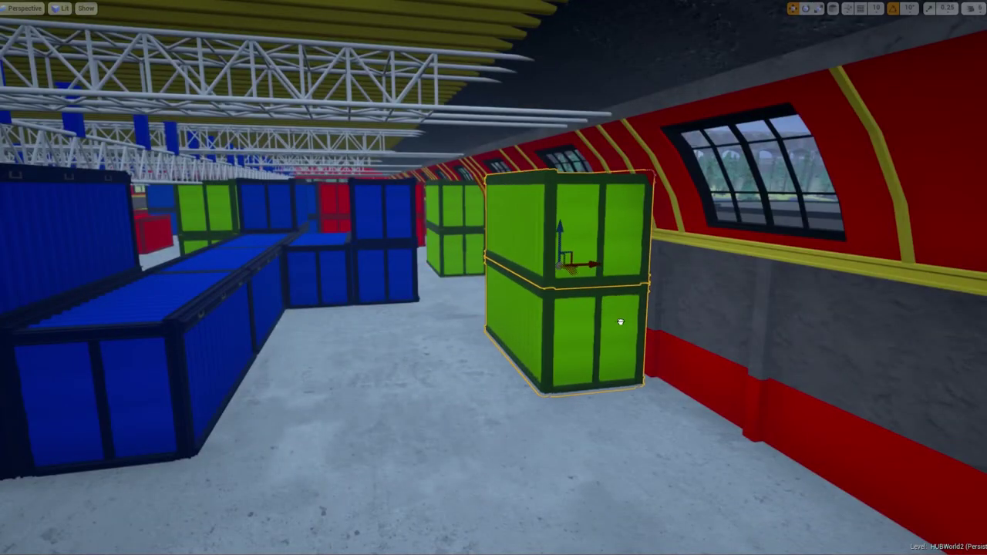
pyautogui.moveTo(553, 275)
pyautogui.mouseDown()
pyautogui.moveTo(591, 275)
pyautogui.moveTo(439, 276)
pyautogui.mouseUp()
pyautogui.scroll(-3, 435, 276)
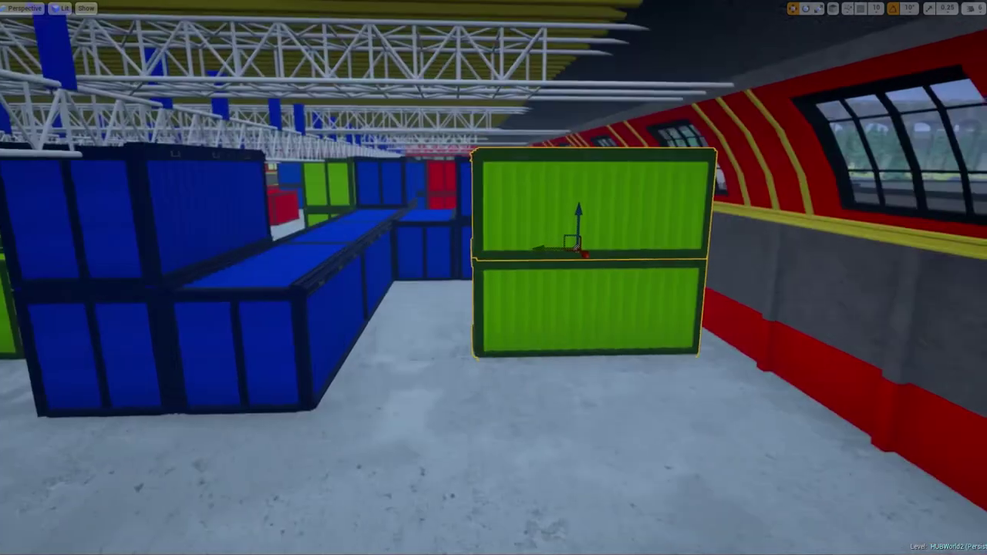
pyautogui.moveTo(529, 254)
pyautogui.mouseDown(button='right')
pyautogui.moveTo(309, 255)
pyautogui.moveTo(462, 254)
pyautogui.mouseUp(button='right')
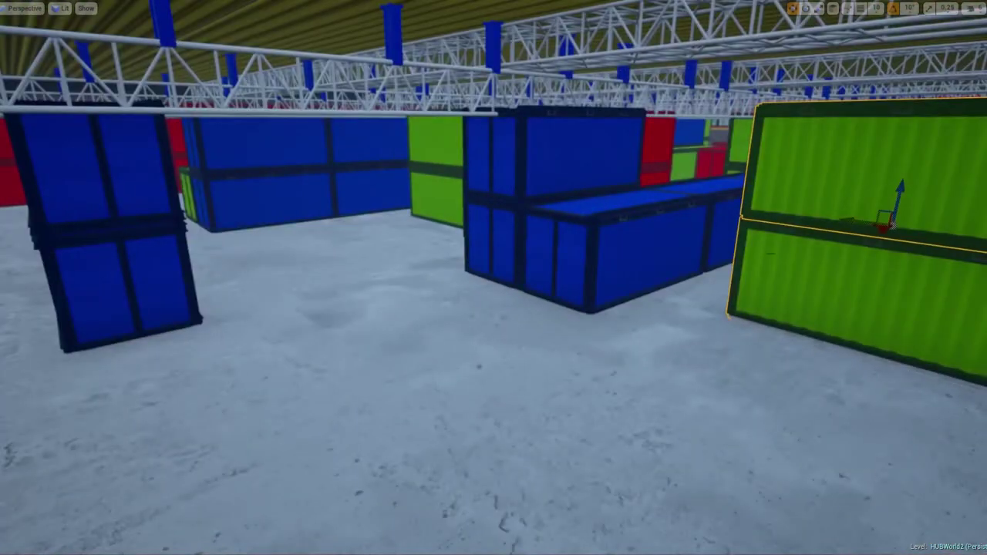
# Turn a green container 90° to lie lengthwise beside the stack, then deselect it
pyautogui.moveTo(922, 234); pyautogui.dragTo(833, 235)
pyautogui.moveTo(895, 226)
pyautogui.mouseDown()
pyautogui.moveTo(647, 266)
pyautogui.moveTo(721, 242)
pyautogui.mouseUp()
pyautogui.moveTo(720, 242); pyautogui.dragTo(617, 242, button='right')
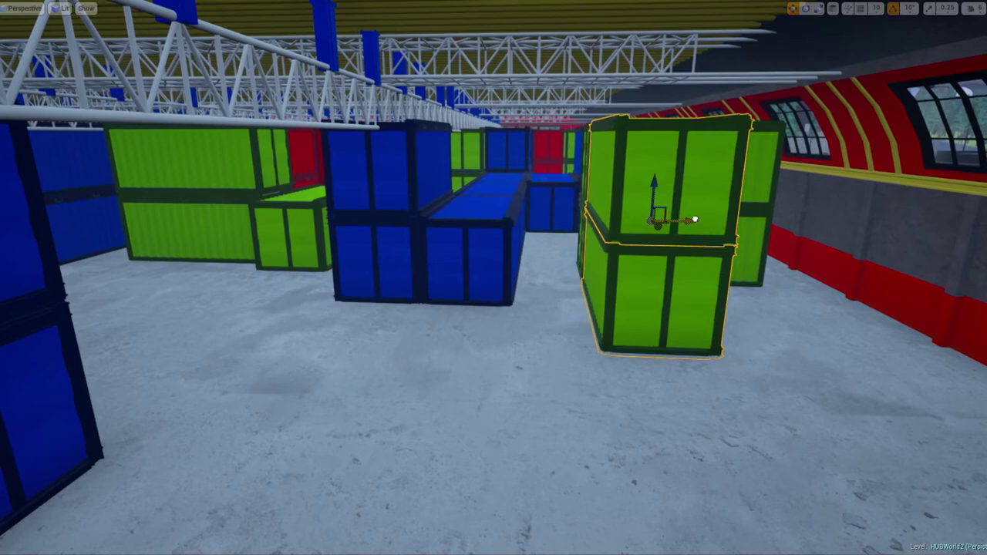
pyautogui.moveTo(693, 221); pyautogui.dragTo(602, 224, button='right')
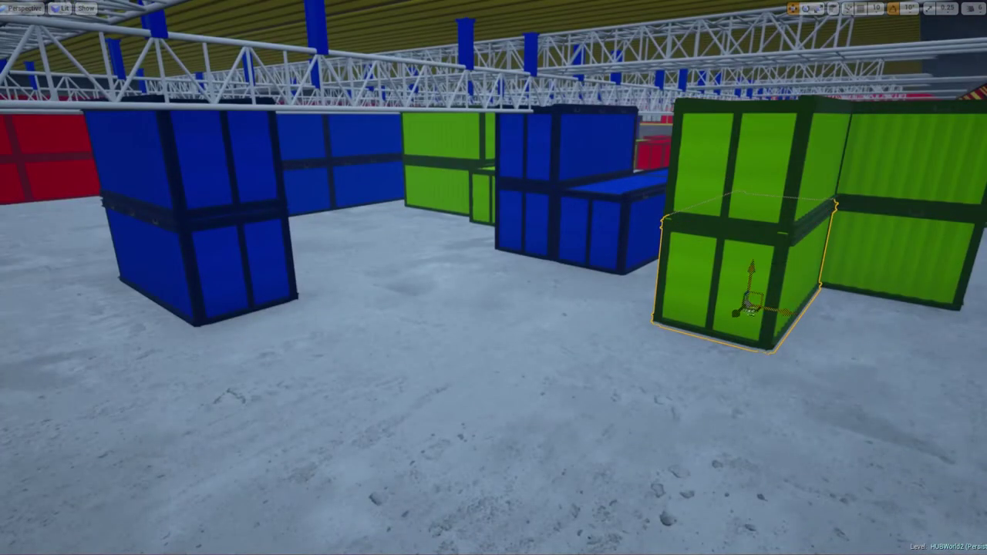
pyautogui.moveTo(751, 307); pyautogui.dragTo(628, 435)
pyautogui.press('Escape')
pyautogui.moveTo(627, 439)
pyautogui.mouseDown(button='right')
pyautogui.moveTo(479, 432)
pyautogui.moveTo(463, 417)
pyautogui.mouseUp(button='right')
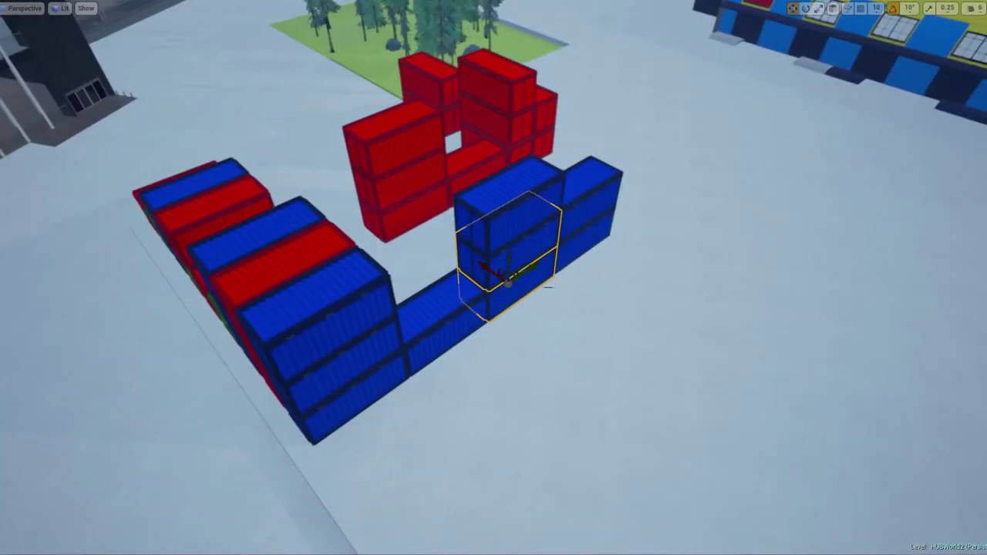
# Rotate the blue container 90°, slide it into place, and set a copy down-left
pyautogui.press('e')
pyautogui.moveTo(542, 255); pyautogui.dragTo(463, 297)
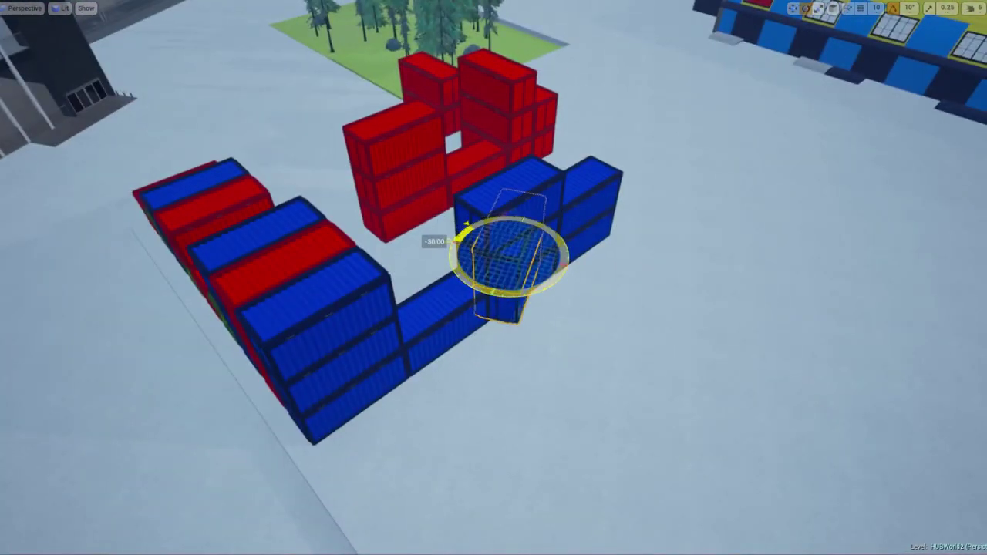
pyautogui.moveTo(483, 237); pyautogui.dragTo(531, 273)
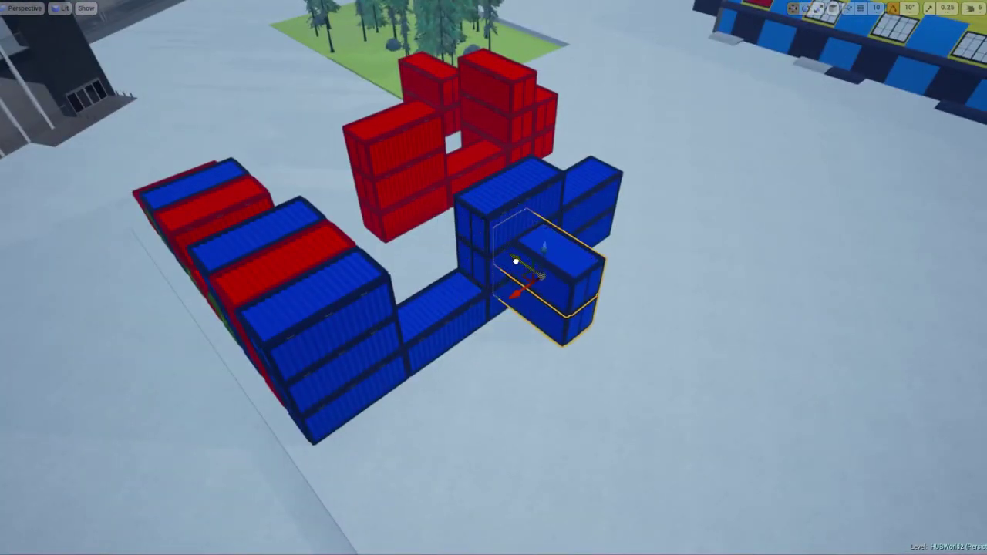
pyautogui.keyDown('alt'); pyautogui.moveTo(535, 308); pyautogui.dragTo(422, 387); pyautogui.keyUp('alt')
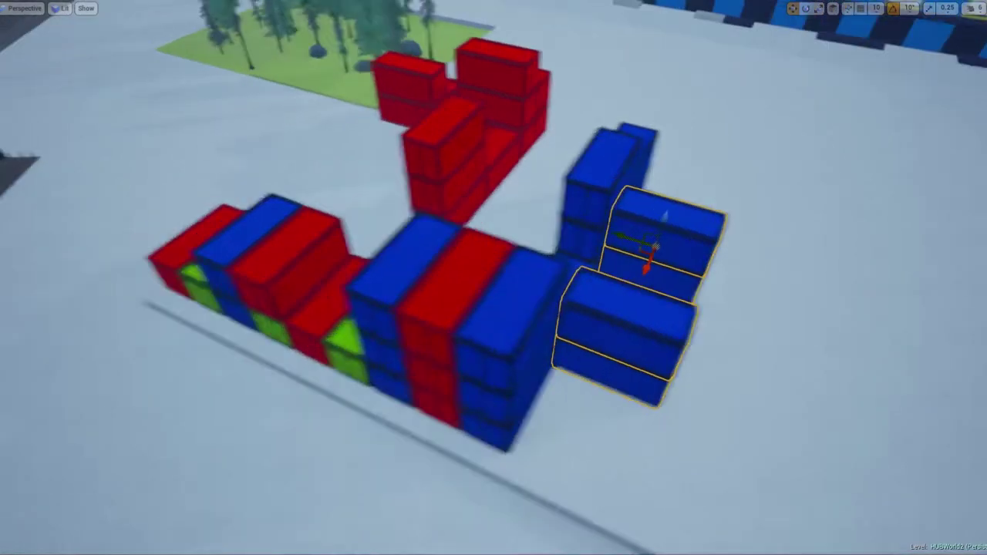
pyautogui.keyDown('alt'); pyautogui.moveTo(559, 274); pyautogui.dragTo(366, 280); pyautogui.keyUp('alt')
# Apply Basic_DarkGreen and Basic_Green materials to the selected containers
pyautogui.press('F11')
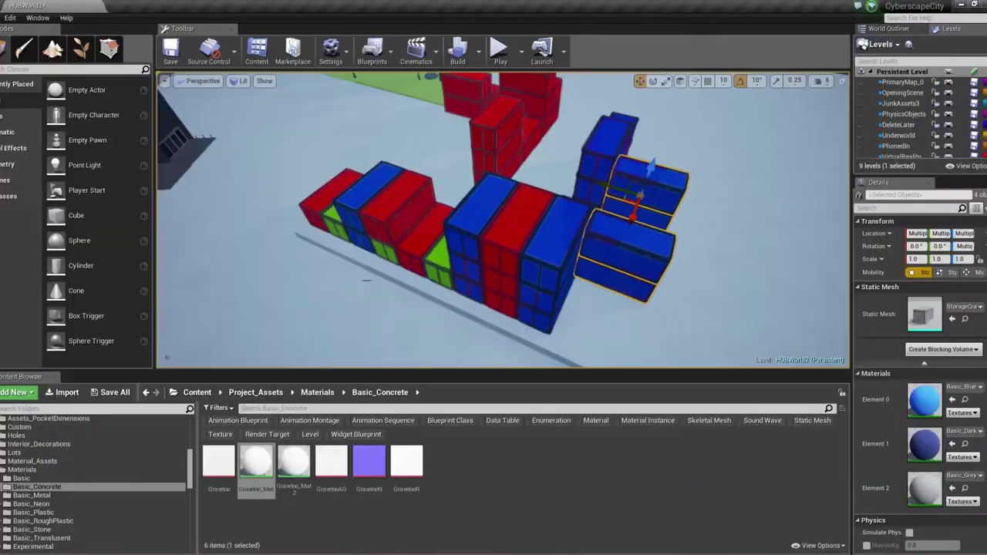
pyautogui.click(965, 445)
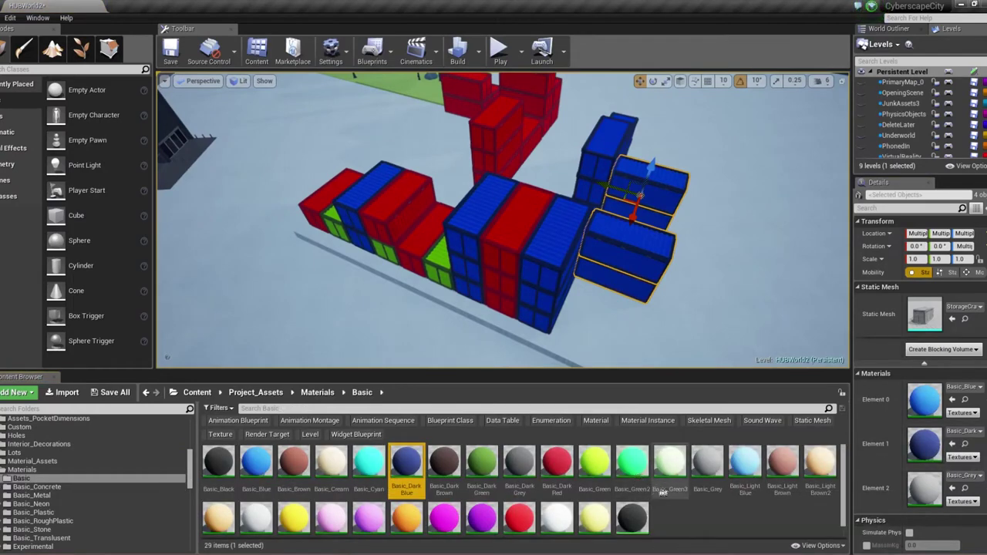
pyautogui.moveTo(482, 464); pyautogui.dragTo(925, 445)
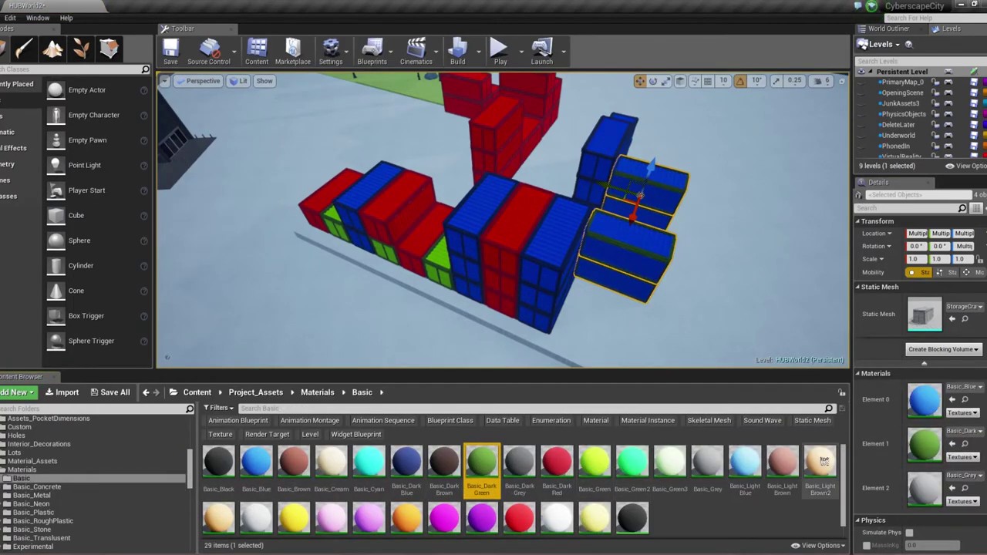
pyautogui.moveTo(596, 461); pyautogui.dragTo(925, 399)
pyautogui.keyDown('alt'); pyautogui.moveTo(718, 255); pyautogui.dragTo(637, 256); pyautogui.keyUp('alt')
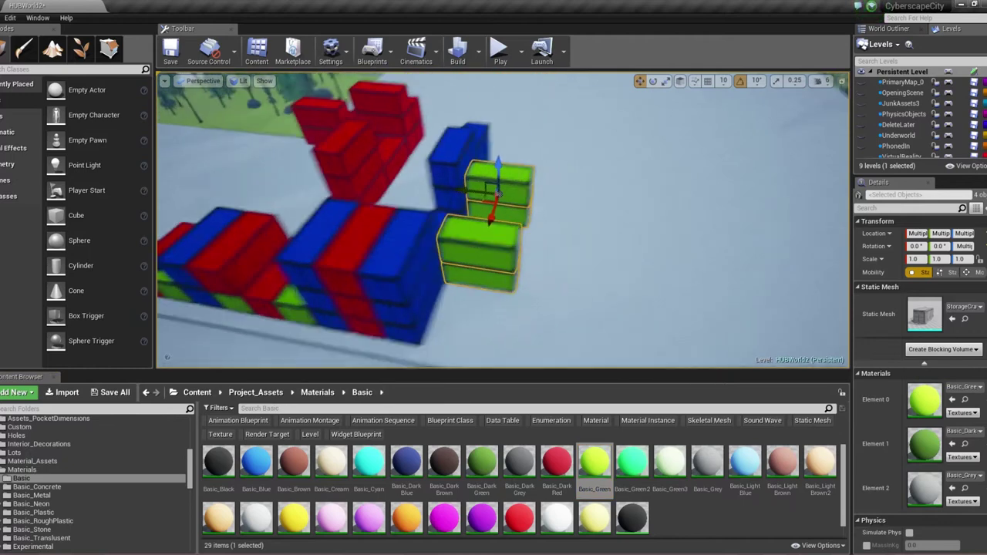
pyautogui.press('F11')
# Duplicate the green container to the right and stack a copy on top
pyautogui.scroll(2, 494, 278)
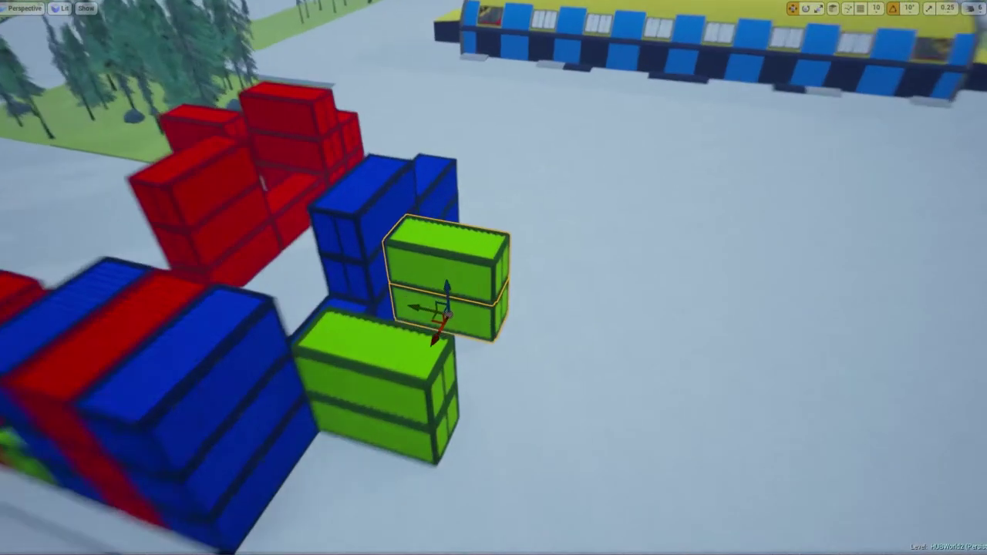
pyautogui.scroll(2, 494, 277)
pyautogui.moveTo(392, 272)
pyautogui.keyDown('alt'); pyautogui.mouseDown()
pyautogui.moveTo(490, 301)
pyautogui.moveTo(657, 323)
pyautogui.mouseUp(); pyautogui.keyUp('alt')
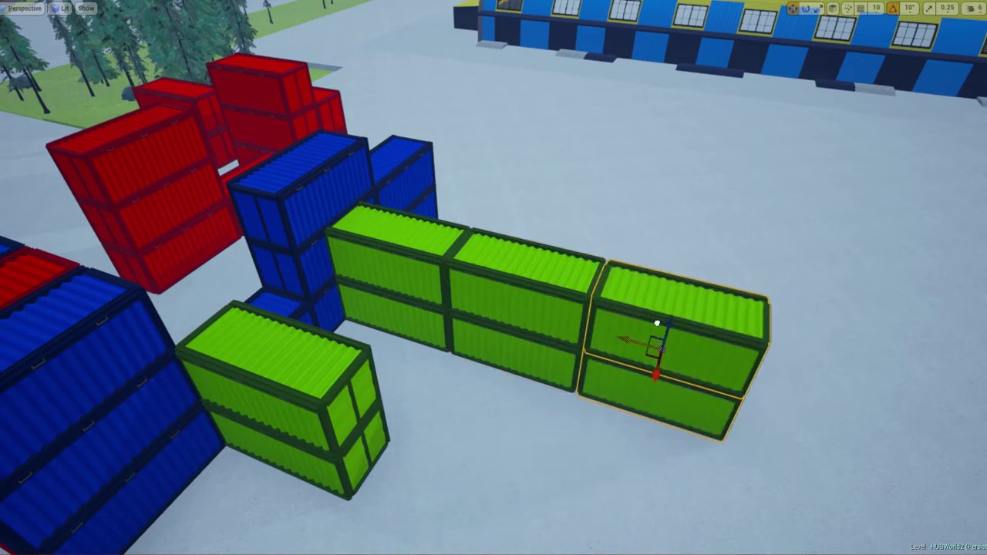
pyautogui.keyDown('alt'); pyautogui.moveTo(515, 307); pyautogui.dragTo(515, 251); pyautogui.keyUp('alt')
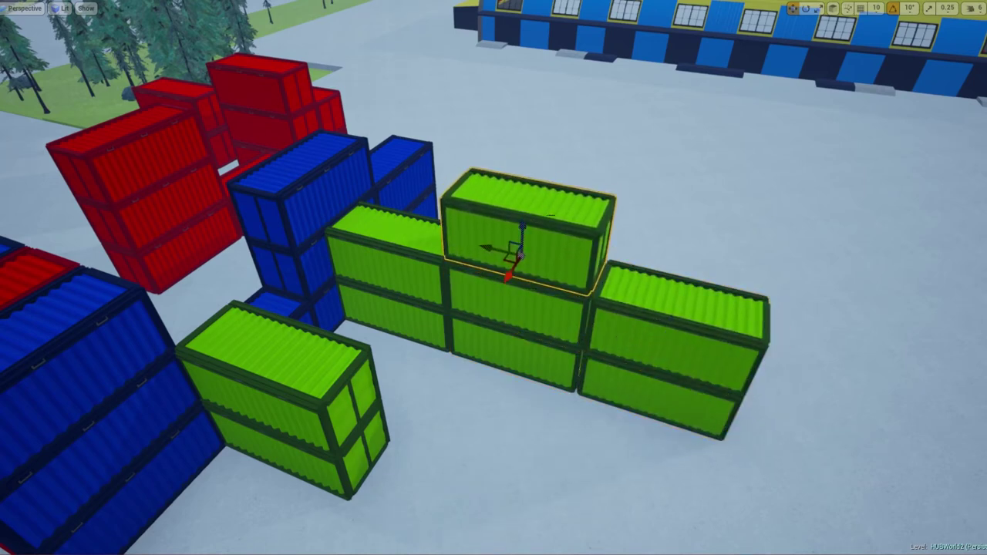
pyautogui.scroll(2, 515, 251)
# Move the three-container stack away from the others and duplicate it beside itself
pyautogui.click(356, 266)
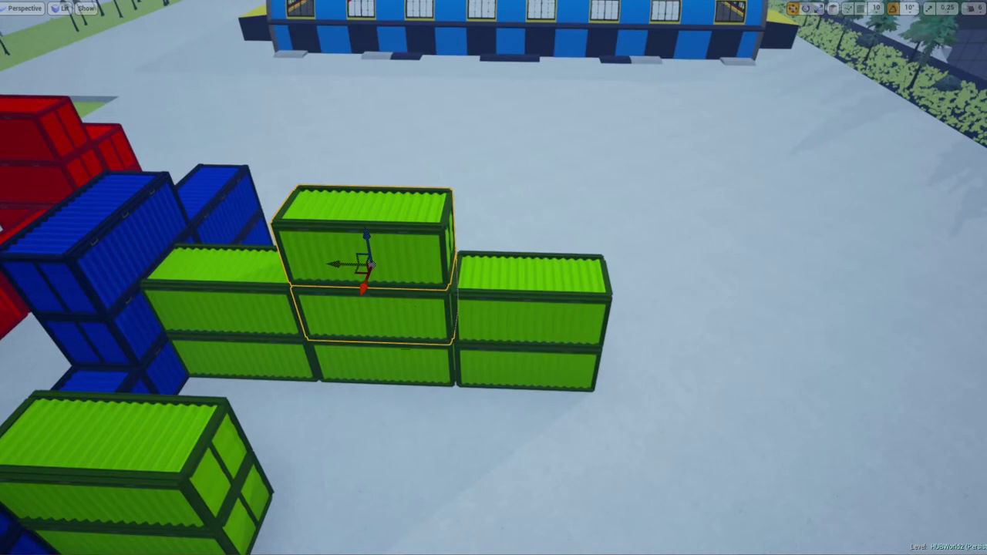
pyautogui.moveTo(357, 266); pyautogui.dragTo(284, 351, button='right')
pyautogui.moveTo(222, 269); pyautogui.dragTo(608, 278)
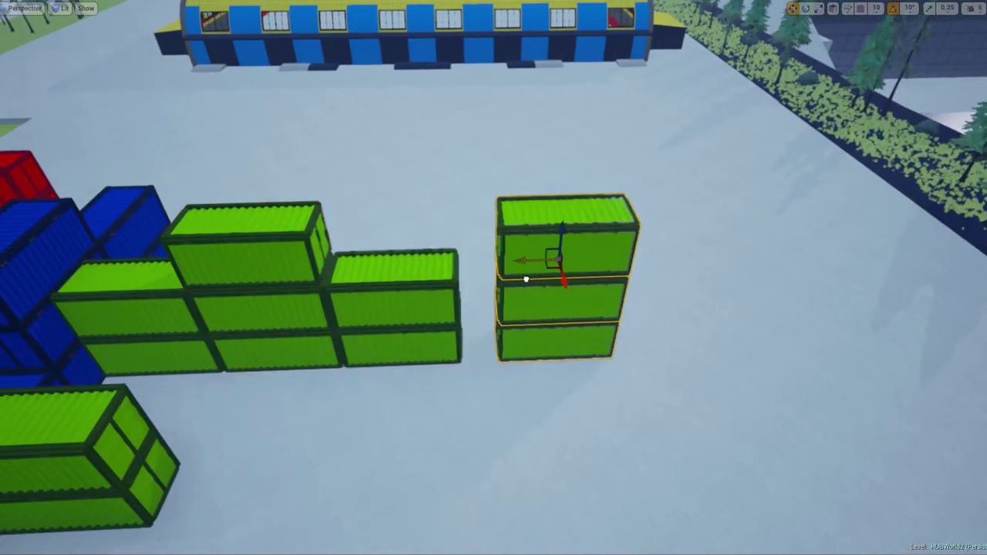
pyautogui.moveTo(608, 277); pyautogui.dragTo(377, 253, button='right')
pyautogui.keyDown('alt'); pyautogui.moveTo(378, 252); pyautogui.dragTo(638, 249); pyautogui.keyUp('alt')
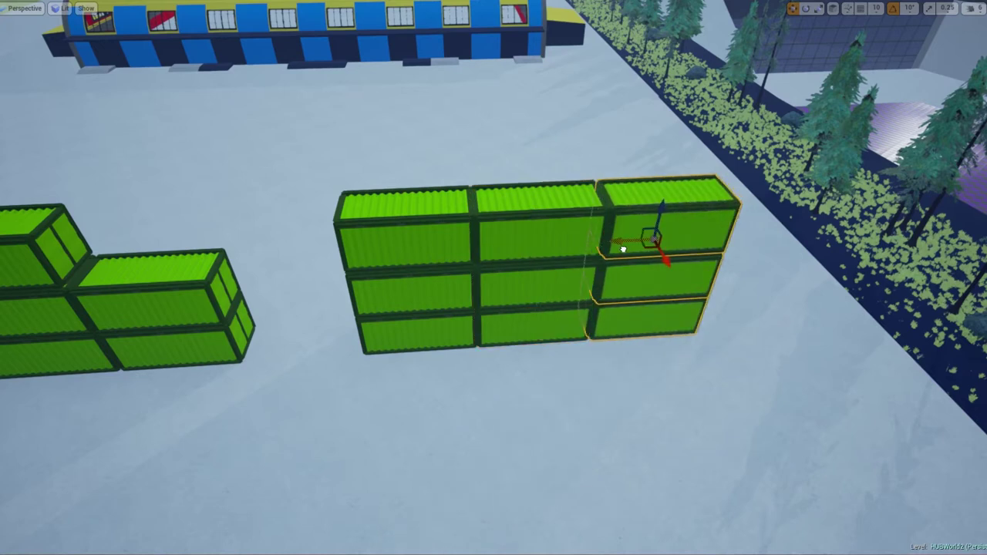
# Raise a copy of the middle stack's top container and shift it right
pyautogui.click(533, 244)
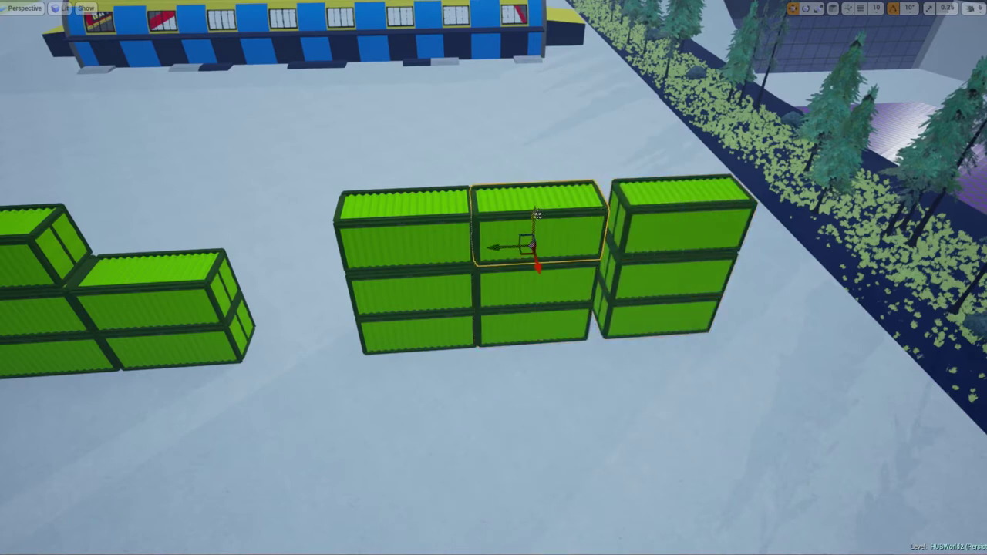
pyautogui.keyDown('alt'); pyautogui.moveTo(537, 215); pyautogui.dragTo(540, 151); pyautogui.keyUp('alt')
pyautogui.moveTo(497, 195)
pyautogui.mouseDown()
pyautogui.moveTo(552, 195)
pyautogui.moveTo(511, 324)
pyautogui.mouseUp()
pyautogui.click(511, 309)
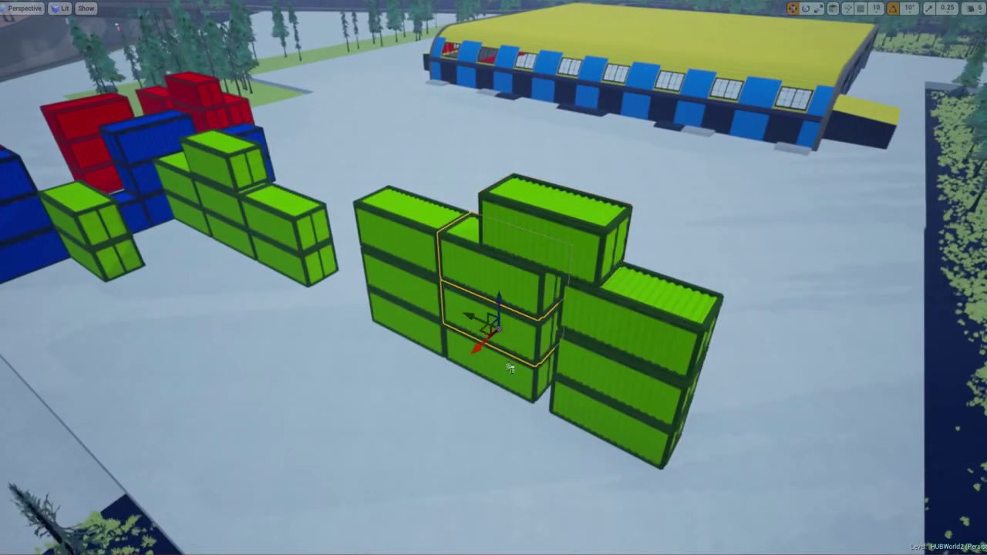
# Rotate the selected stack and the lower container a quarter turn, laying the container beside the stack
pyautogui.moveTo(506, 312)
pyautogui.mouseDown()
pyautogui.moveTo(494, 305)
pyautogui.moveTo(400, 341)
pyautogui.moveTo(463, 293)
pyautogui.mouseUp()
pyautogui.press('w')
pyautogui.click(530, 344)
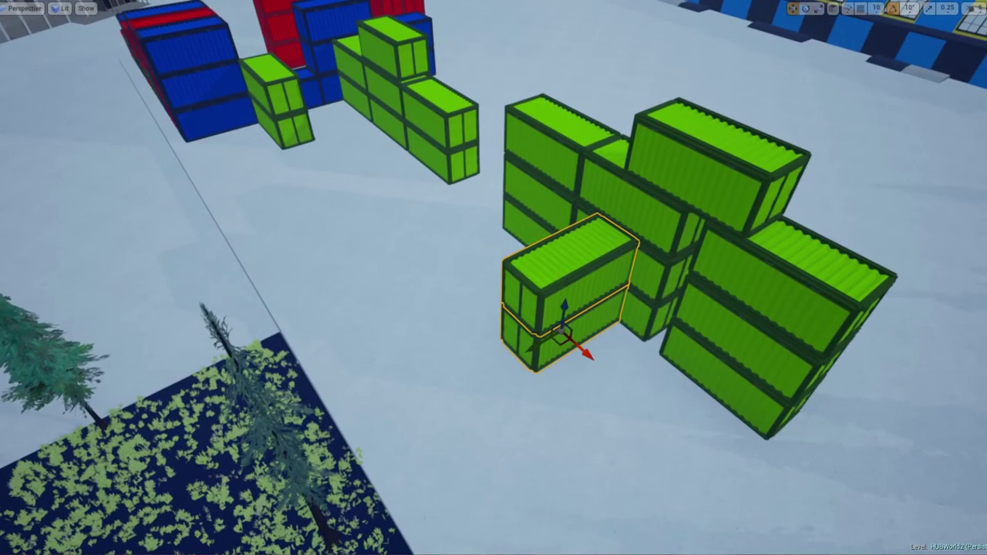
pyautogui.press('e')
pyautogui.moveTo(474, 393); pyautogui.dragTo(440, 368)
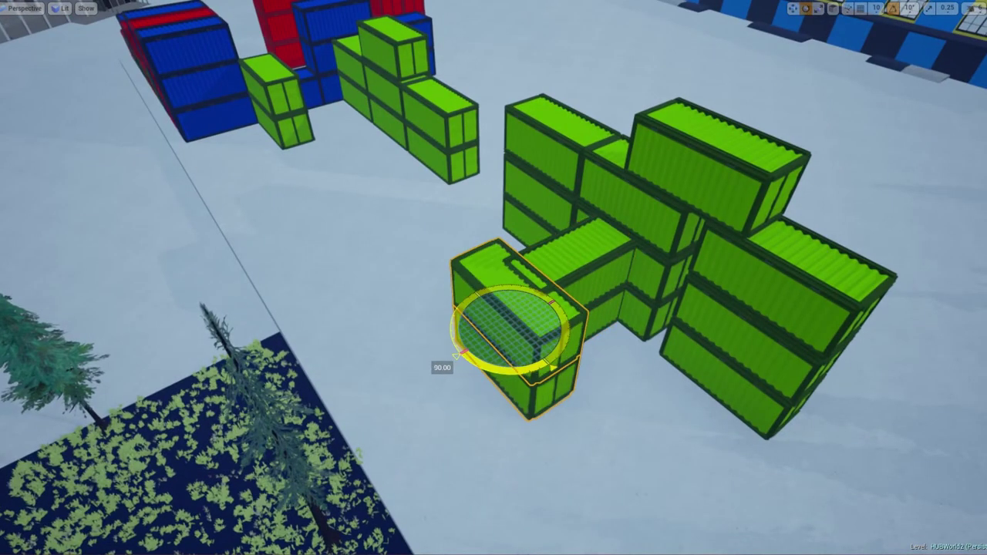
pyautogui.press('w')
pyautogui.moveTo(478, 340); pyautogui.dragTo(472, 346)
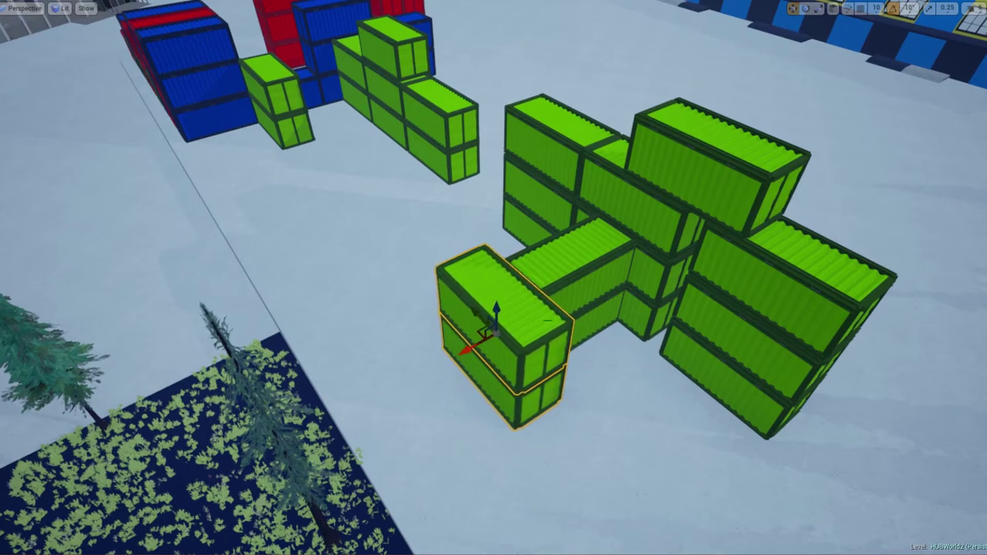
# Nudge the lone container in front of the block slightly to the right
pyautogui.moveTo(541, 321); pyautogui.dragTo(544, 324, button='right')
pyautogui.click(579, 349)
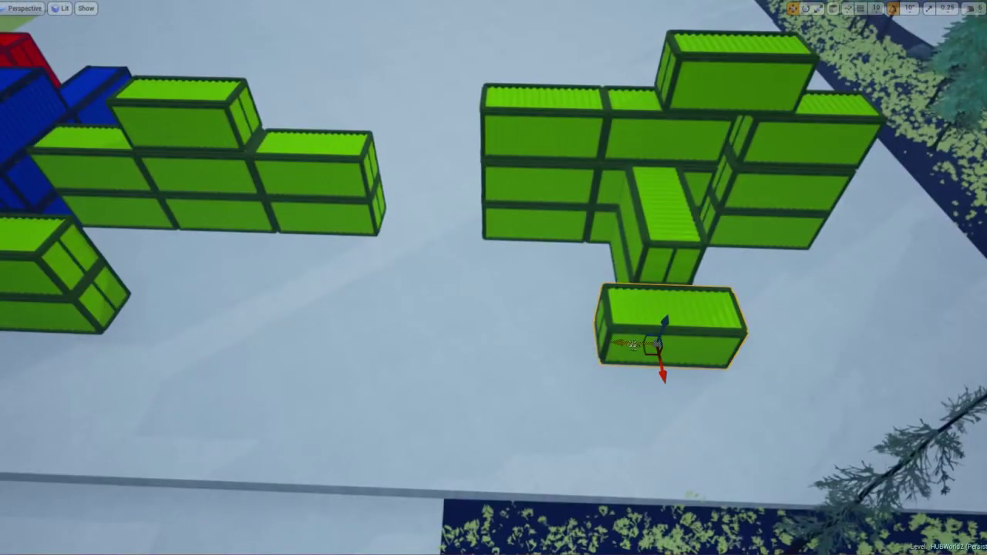
pyautogui.moveTo(579, 350); pyautogui.dragTo(588, 348)
pyautogui.moveTo(589, 348); pyautogui.dragTo(589, 324, button='right')
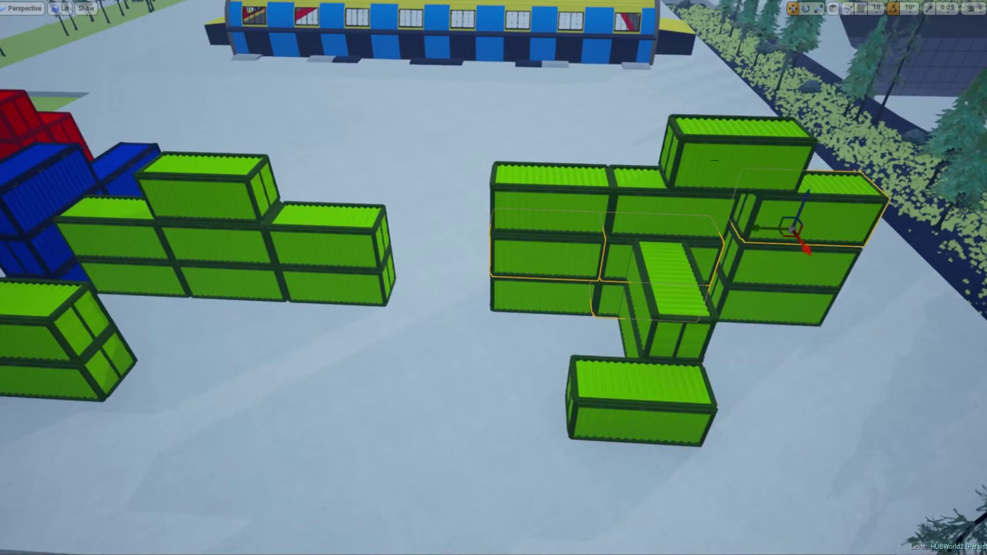
# Apply the red material to Element 0 of the selected green containers
pyautogui.press('F11')
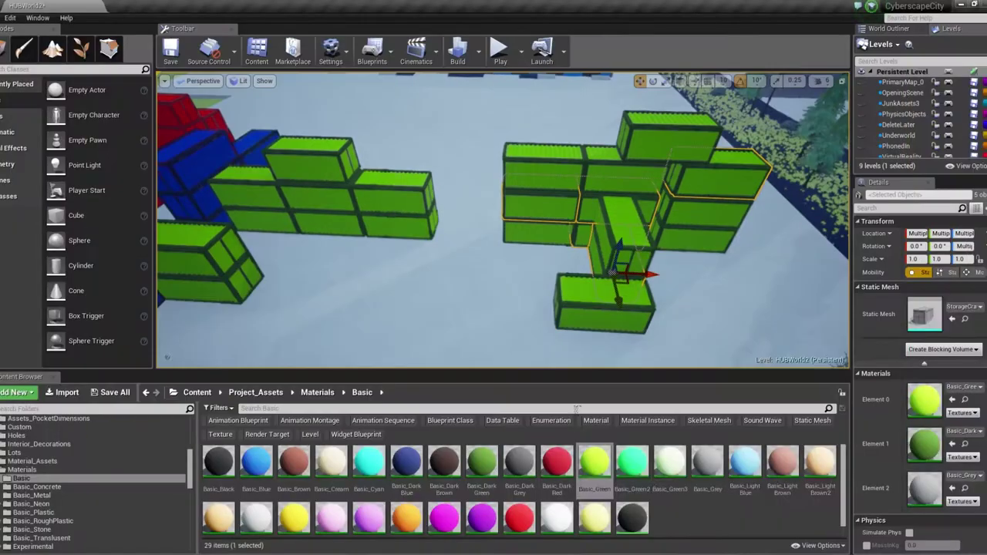
pyautogui.moveTo(557, 463)
pyautogui.mouseDown()
pyautogui.moveTo(686, 473)
pyautogui.moveTo(925, 400)
pyautogui.mouseUp()
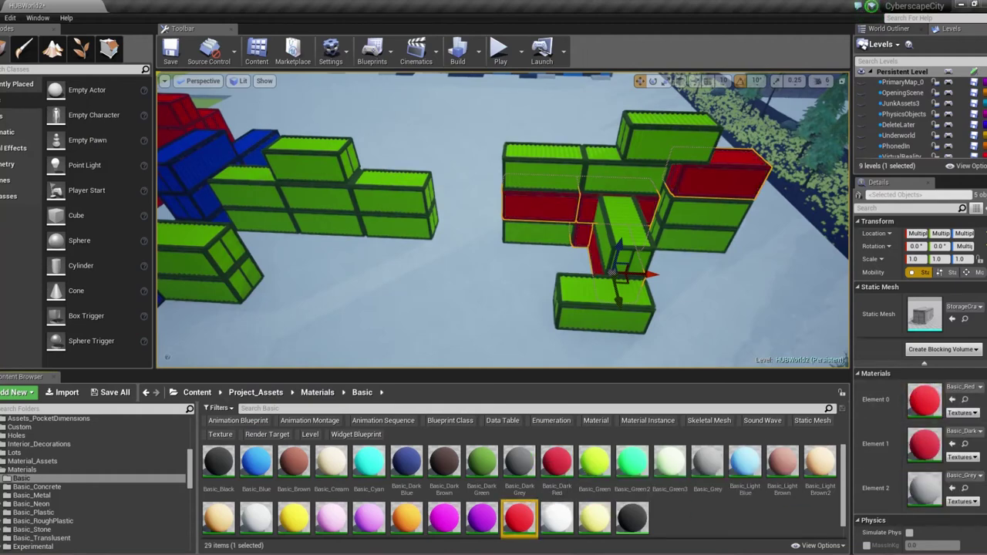
pyautogui.press('F11')
# Rotate a blue container in the front row about its vertical axis
pyautogui.moveTo(493, 308)
pyautogui.mouseDown(button='right')
pyautogui.moveTo(493, 285)
pyautogui.moveTo(456, 313)
pyautogui.mouseUp(button='right')
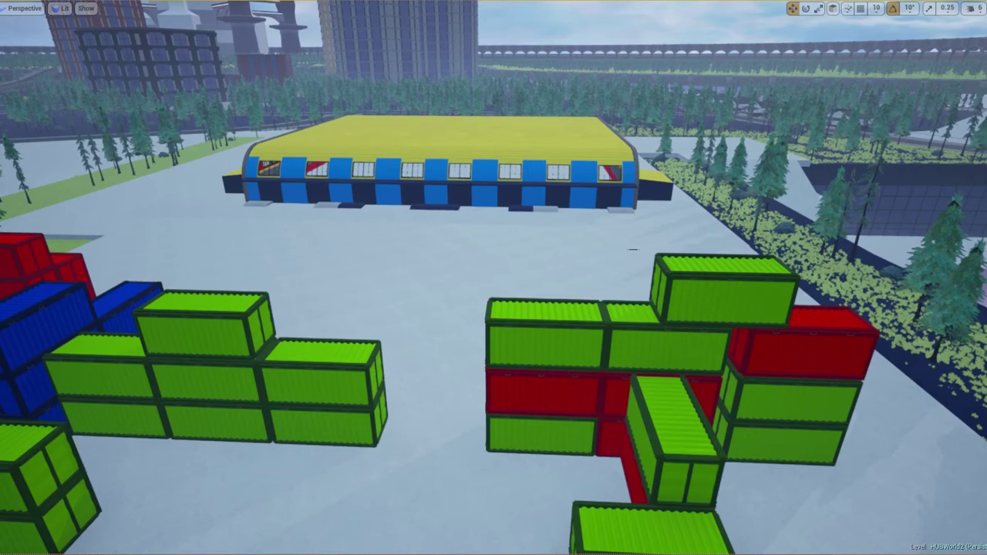
pyautogui.moveTo(494, 309); pyautogui.dragTo(455, 339, button='right')
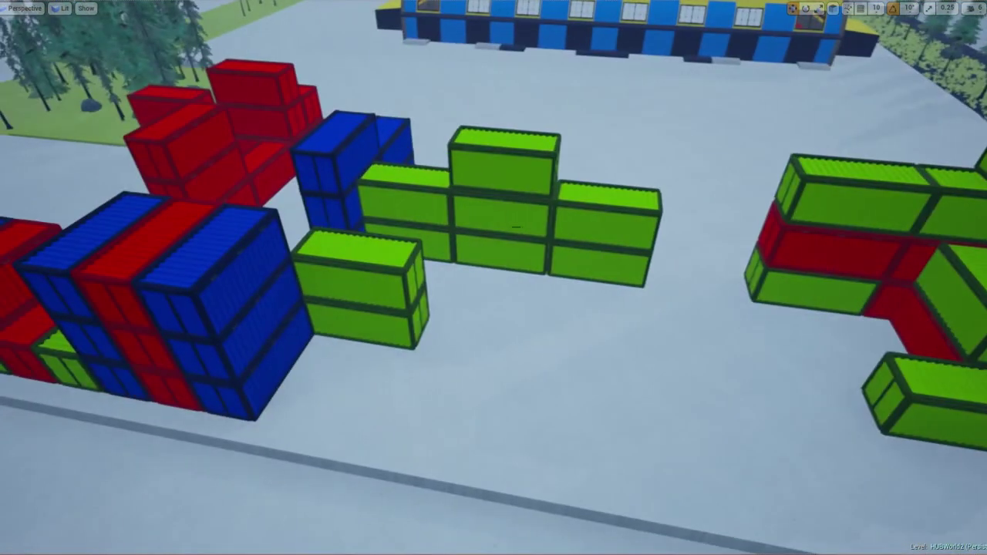
pyautogui.moveTo(494, 309)
pyautogui.mouseDown(button='right')
pyautogui.moveTo(494, 285)
pyautogui.moveTo(462, 293)
pyautogui.mouseUp(button='right')
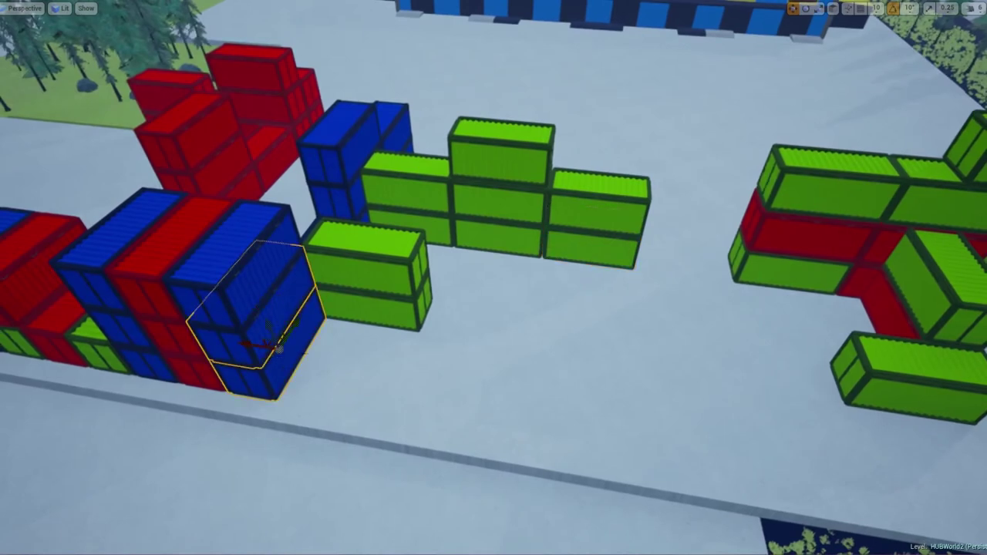
pyautogui.press('e')
pyautogui.moveTo(260, 353)
pyautogui.mouseDown()
pyautogui.moveTo(266, 316)
pyautogui.moveTo(377, 342)
pyautogui.mouseUp()
# Move the blue container to the front edge and Alt-drag a copy onto the row
pyautogui.press('w')
pyautogui.moveTo(361, 308)
pyautogui.mouseDown()
pyautogui.moveTo(357, 330)
pyautogui.moveTo(667, 414)
pyautogui.moveTo(657, 410)
pyautogui.mouseUp()
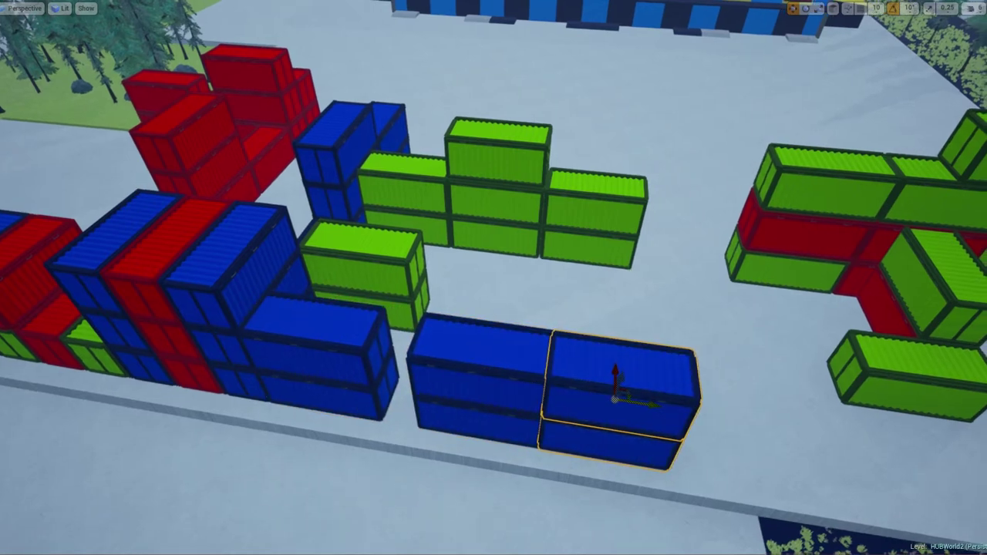
pyautogui.keyDown('alt'); pyautogui.moveTo(621, 380); pyautogui.dragTo(635, 342); pyautogui.keyUp('alt')
pyautogui.moveTo(635, 341)
pyautogui.mouseDown(button='right')
pyautogui.moveTo(489, 358)
pyautogui.moveTo(411, 394)
pyautogui.mouseUp(button='right')
# Rotate the blue stack 90° and slide it to the end of the row
pyautogui.press('e')
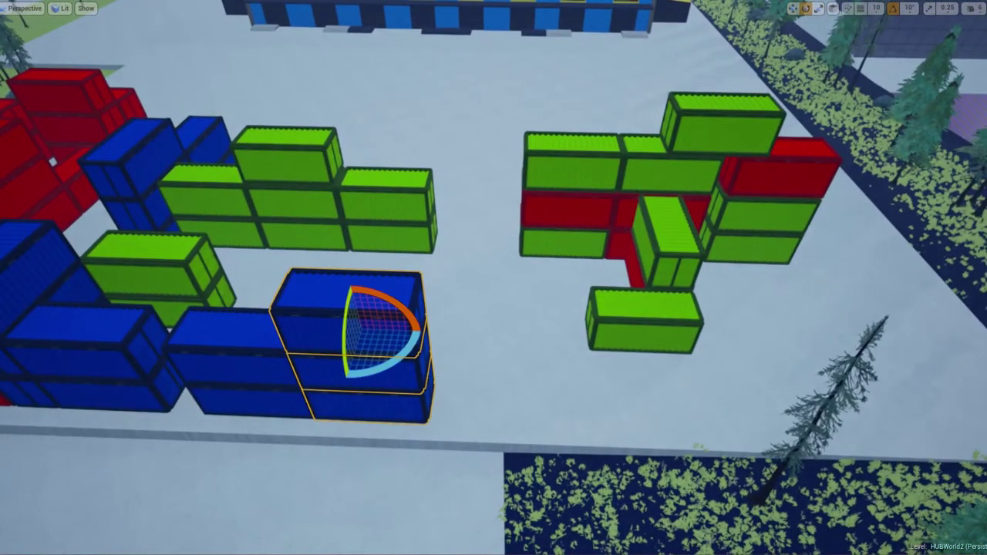
pyautogui.moveTo(401, 339); pyautogui.dragTo(415, 324)
pyautogui.press('w')
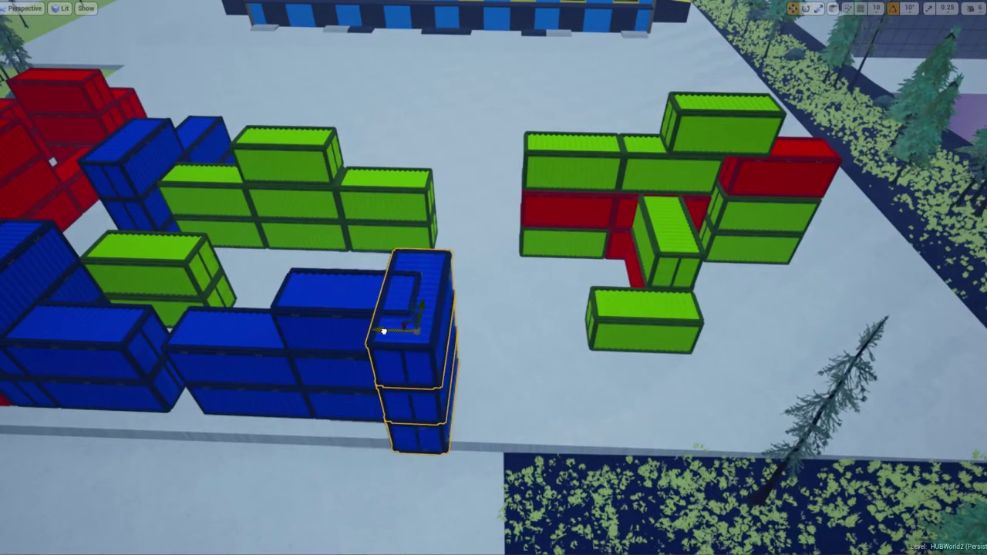
pyautogui.moveTo(351, 325); pyautogui.dragTo(412, 332)
pyautogui.moveTo(412, 333); pyautogui.dragTo(416, 328, button='right')
pyautogui.moveTo(499, 281); pyautogui.dragTo(542, 266)
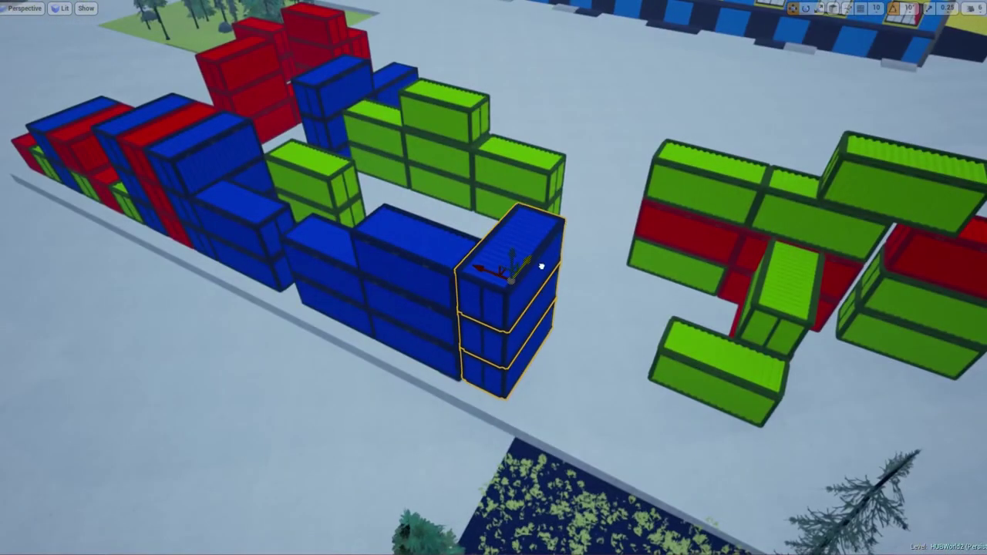
# Alt-drag a copy of the green container so two lie end to end along the yard edge
pyautogui.moveTo(478, 310); pyautogui.dragTo(497, 311, button='right')
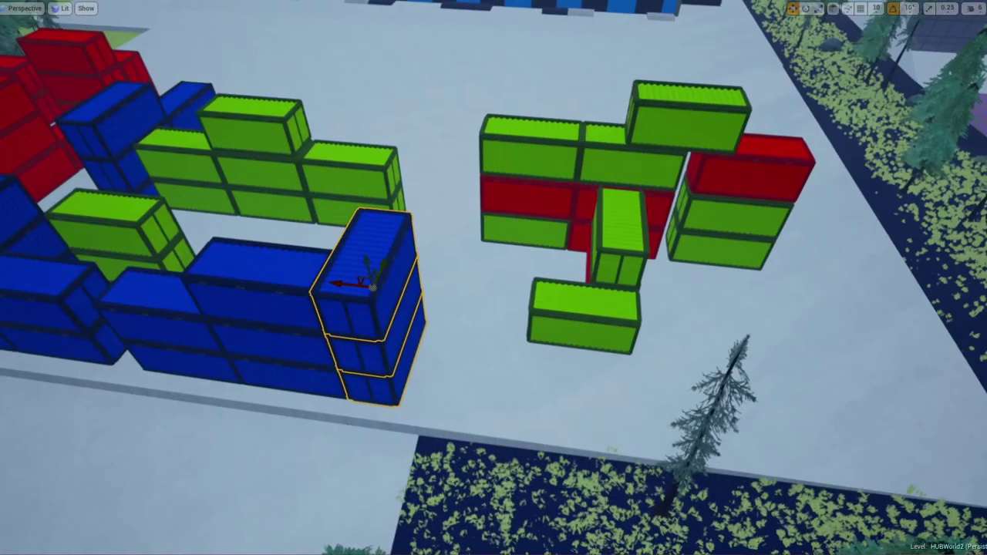
pyautogui.scroll(-2, 571, 333)
pyautogui.moveTo(525, 351)
pyautogui.keyDown('alt'); pyautogui.mouseDown()
pyautogui.moveTo(428, 347)
pyautogui.moveTo(434, 461)
pyautogui.mouseUp(); pyautogui.keyUp('alt')
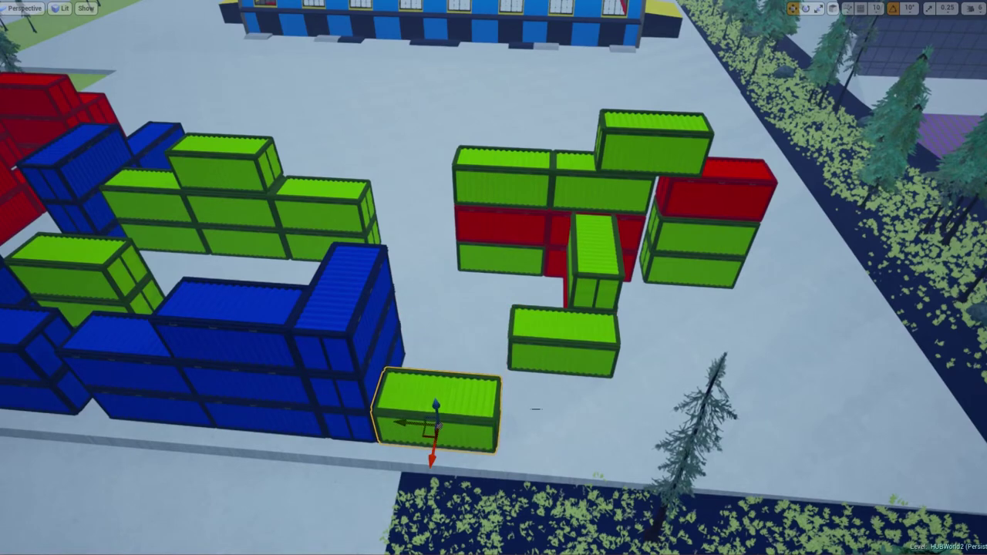
pyautogui.moveTo(437, 427); pyautogui.dragTo(330, 453, button='right')
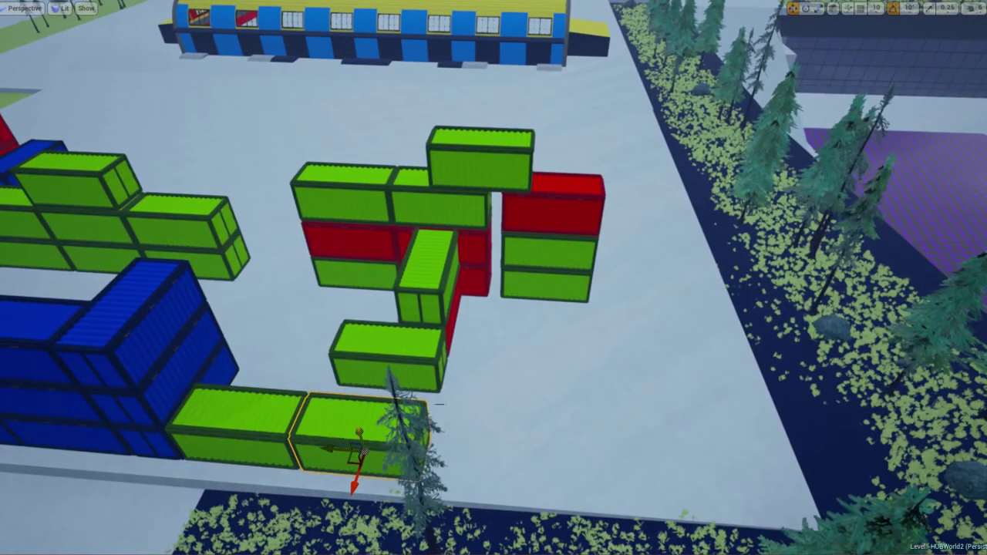
pyautogui.moveTo(439, 403); pyautogui.dragTo(599, 90, button='right')
pyautogui.moveTo(493, 278); pyautogui.dragTo(432, 401, button='right')
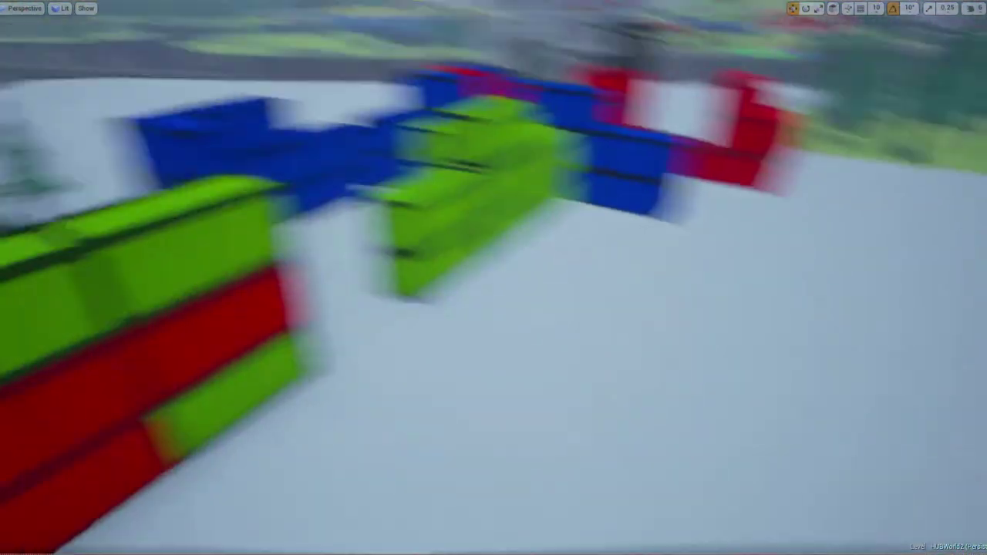
pyautogui.moveTo(493, 278); pyautogui.dragTo(463, 193, button='right')
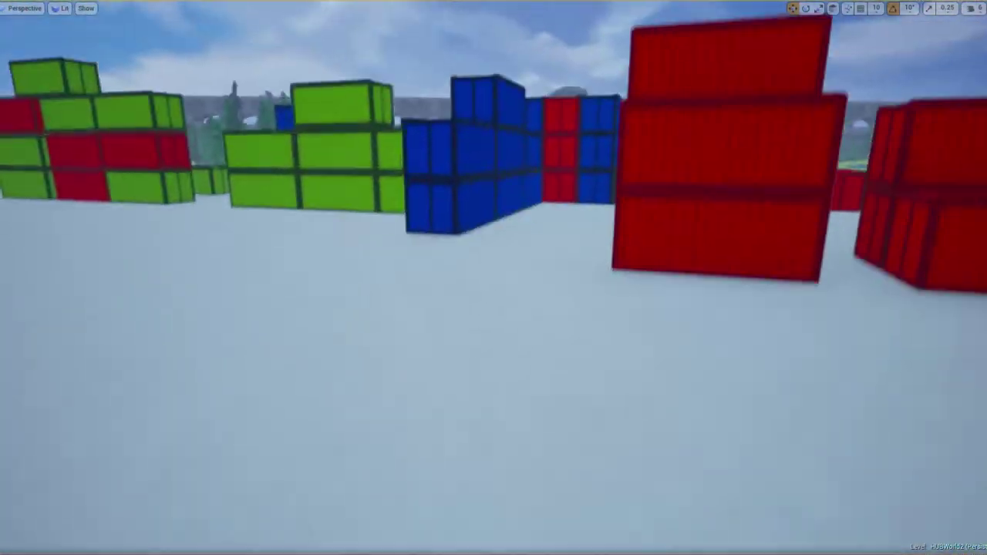
# Move the three-high blue stack down into place and Alt-drag a copy beside it
pyautogui.moveTo(494, 278)
pyautogui.mouseDown(button='right')
pyautogui.moveTo(540, 278)
pyautogui.moveTo(478, 370)
pyautogui.mouseUp(button='right')
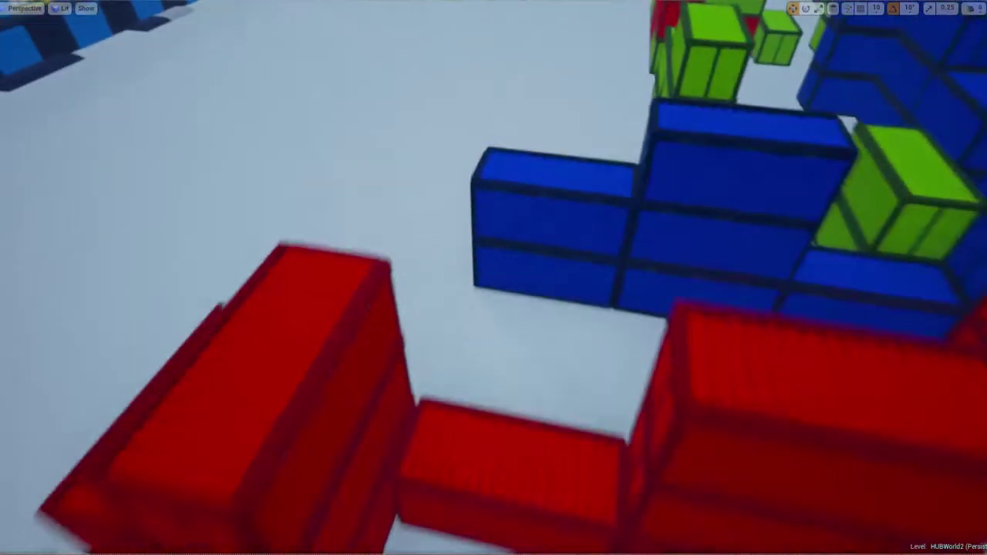
pyautogui.moveTo(493, 278); pyautogui.dragTo(493, 247, button='right')
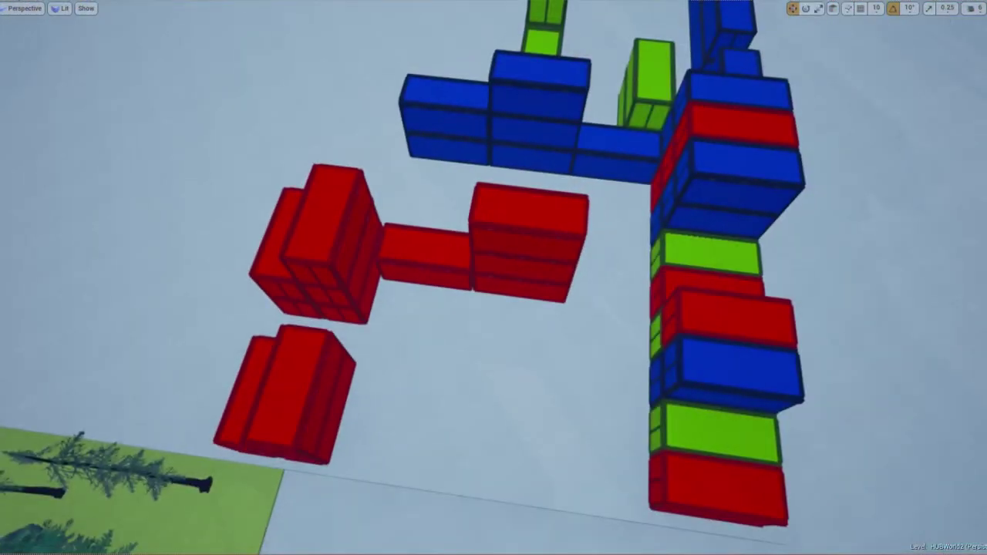
pyautogui.moveTo(532, 131); pyautogui.dragTo(505, 428)
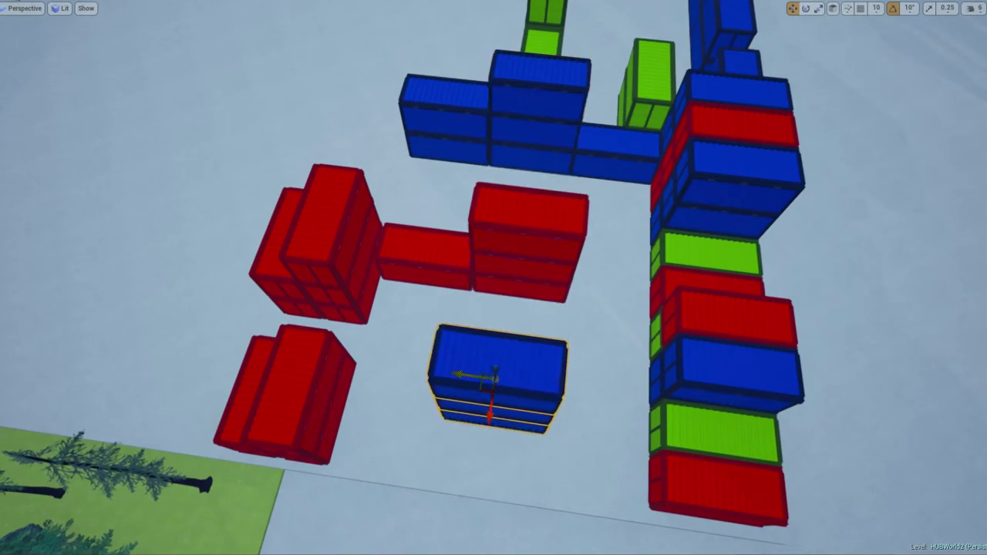
pyautogui.keyDown('alt'); pyautogui.moveTo(467, 378); pyautogui.dragTo(343, 367); pyautogui.keyUp('alt')
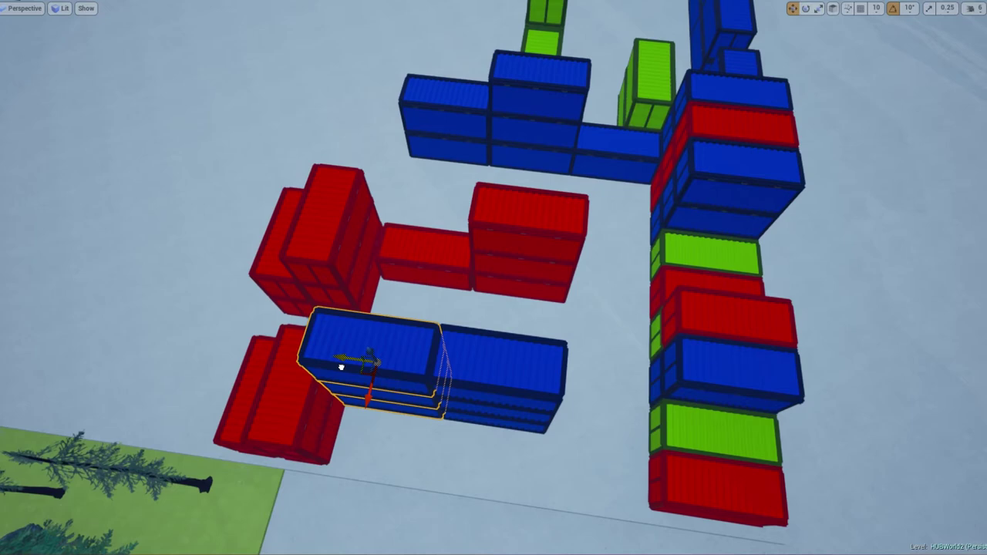
pyautogui.moveTo(341, 368); pyautogui.dragTo(341, 368, button='right')
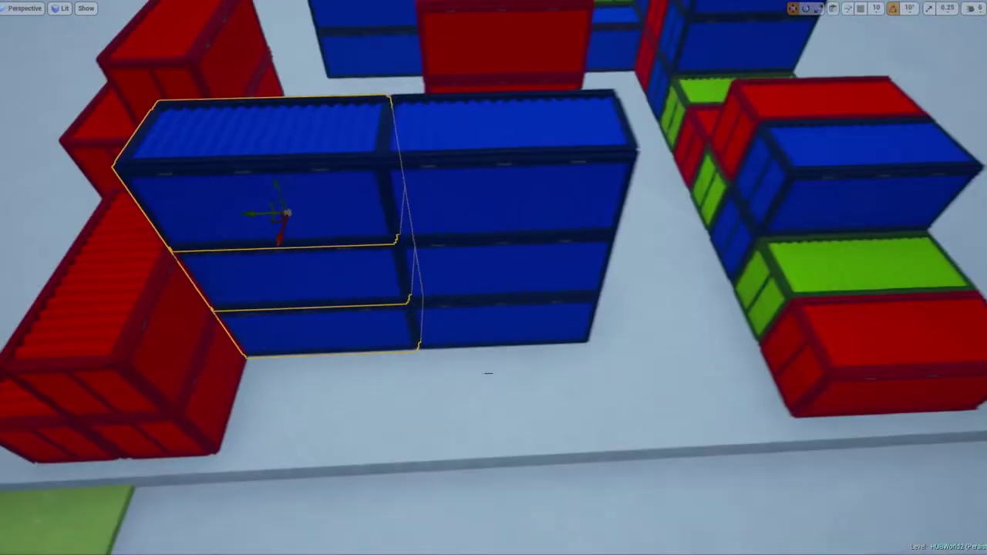
pyautogui.keyDown('ctrl'); pyautogui.click(477, 273); pyautogui.keyUp('ctrl')
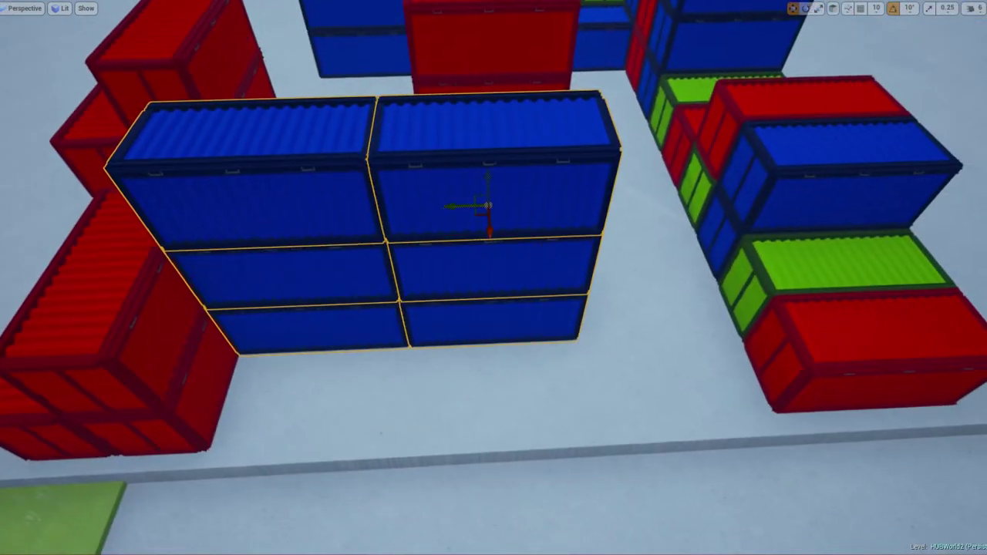
# Select a single red container and lower it to form a step
pyautogui.moveTo(486, 206); pyautogui.dragTo(486, 207, button='right')
pyautogui.click(420, 324)
pyautogui.moveTo(420, 324); pyautogui.dragTo(421, 324, button='right')
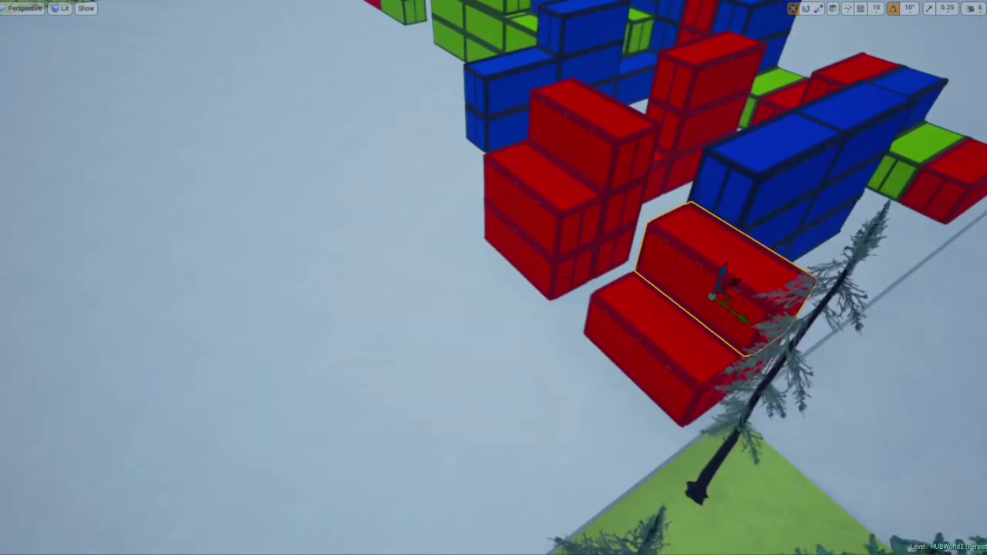
pyautogui.moveTo(567, 248); pyautogui.dragTo(529, 267)
pyautogui.moveTo(529, 267); pyautogui.dragTo(529, 267, button='right')
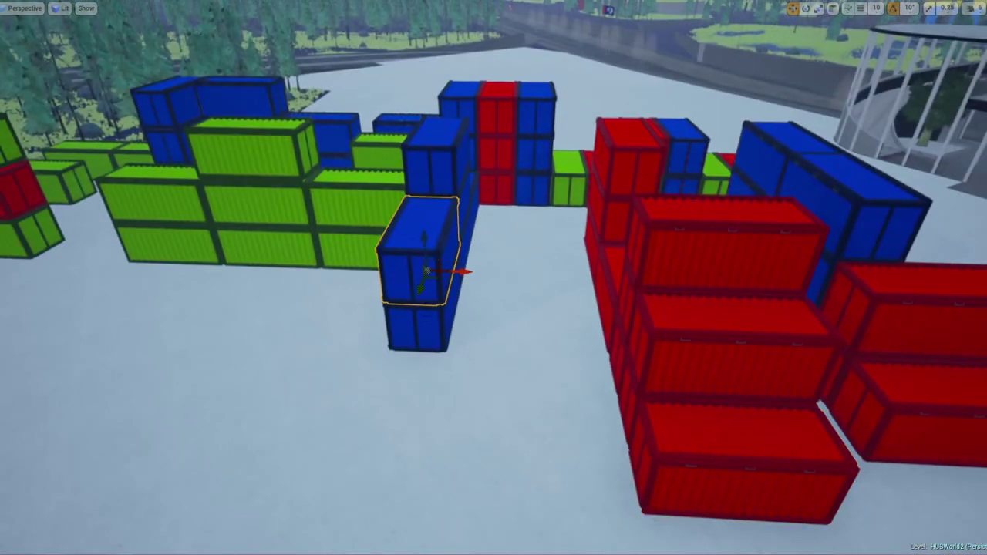
# Alt-drag a copy of the blue container and position it beside the red stacks
pyautogui.keyDown('alt'); pyautogui.moveTo(426, 274); pyautogui.dragTo(355, 405); pyautogui.keyUp('alt')
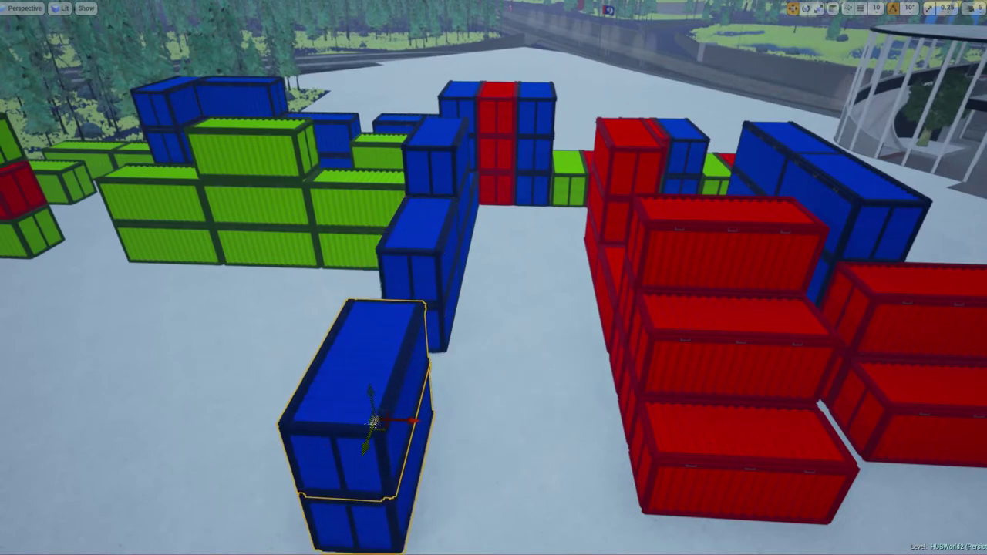
pyautogui.moveTo(355, 405); pyautogui.dragTo(355, 405, button='right')
pyautogui.moveTo(351, 405)
pyautogui.mouseDown()
pyautogui.moveTo(683, 394)
pyautogui.moveTo(915, 353)
pyautogui.mouseUp()
pyautogui.moveTo(915, 352); pyautogui.dragTo(915, 353, button='right')
pyautogui.moveTo(563, 392)
pyautogui.mouseDown()
pyautogui.moveTo(525, 392)
pyautogui.moveTo(562, 392)
pyautogui.mouseUp()
pyautogui.moveTo(562, 392); pyautogui.dragTo(562, 392, button='right')
pyautogui.moveTo(569, 411)
pyautogui.mouseDown()
pyautogui.moveTo(509, 421)
pyautogui.moveTo(533, 415)
pyautogui.moveTo(575, 438)
pyautogui.mouseUp()
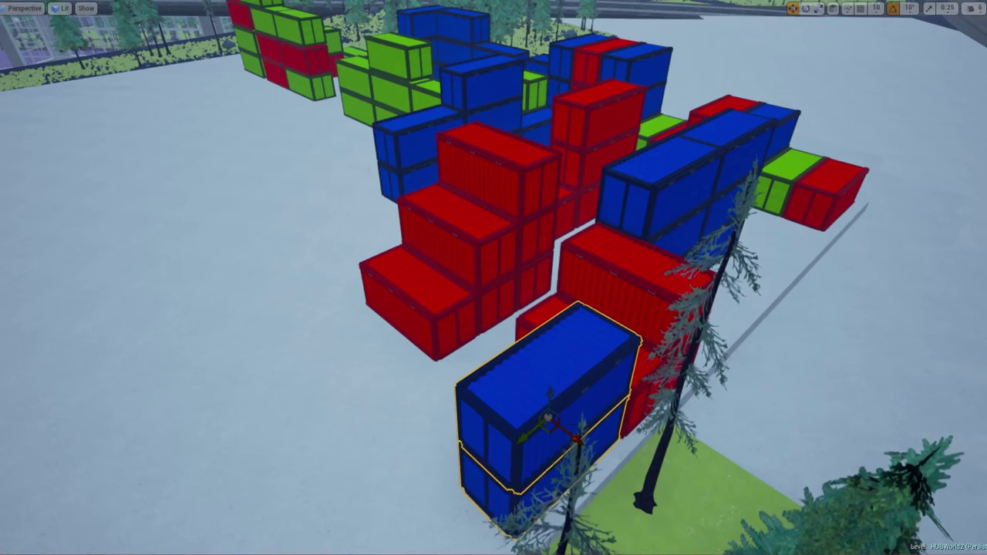
pyautogui.moveTo(549, 393); pyautogui.dragTo(549, 393, button='right')
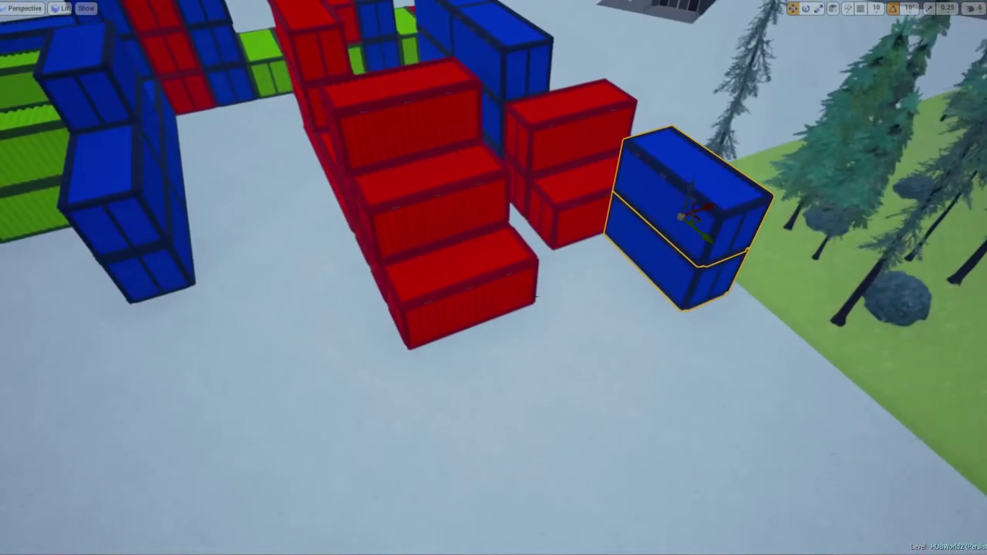
# Frame the container with F and Alt-drag two more blue copies along the row
pyautogui.moveTo(701, 236)
pyautogui.keyDown('alt'); pyautogui.mouseDown()
pyautogui.moveTo(789, 311)
pyautogui.moveTo(816, 349)
pyautogui.mouseUp(); pyautogui.keyUp('alt')
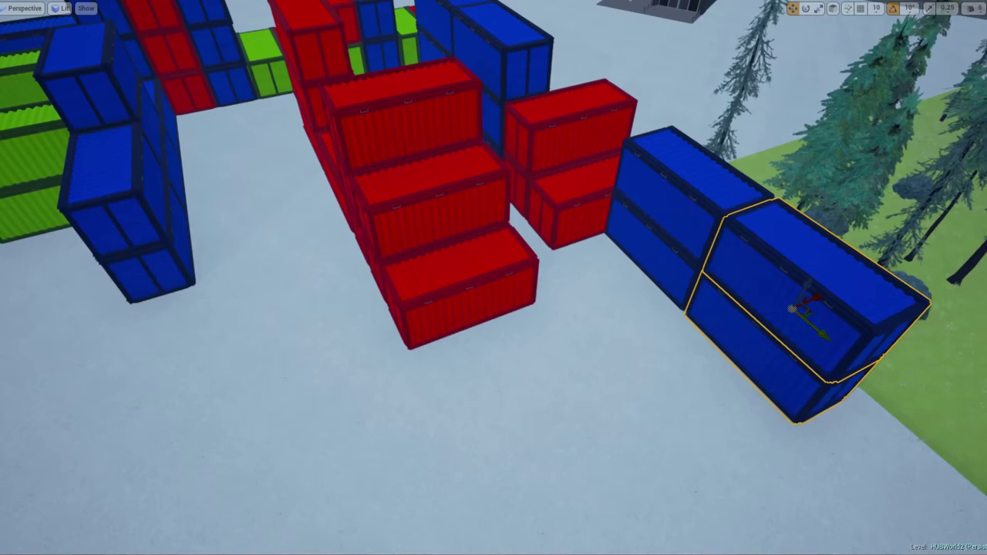
pyautogui.press('f')
pyautogui.keyDown('alt'); pyautogui.moveTo(408, 162); pyautogui.dragTo(567, 169); pyautogui.keyUp('alt')
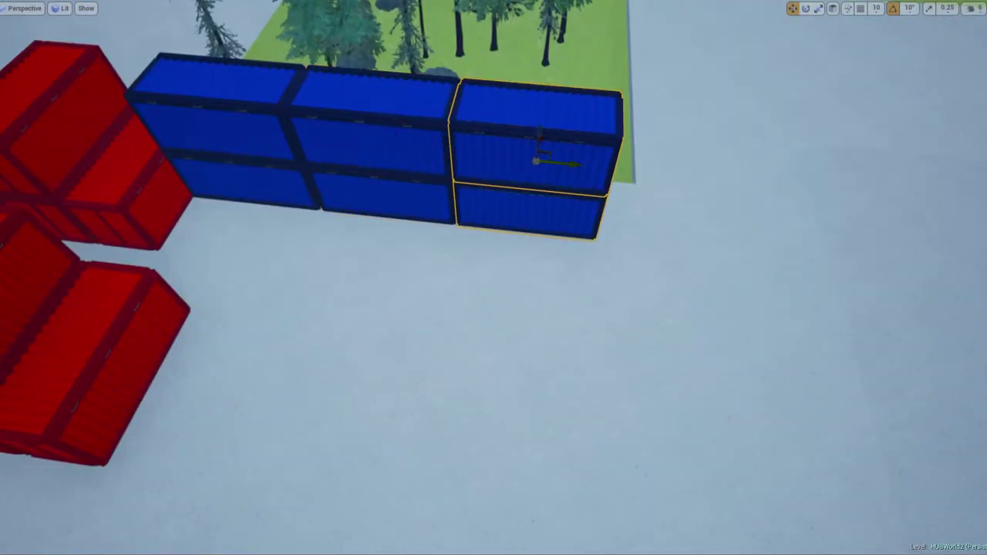
pyautogui.moveTo(405, 142); pyautogui.dragTo(405, 142, button='right')
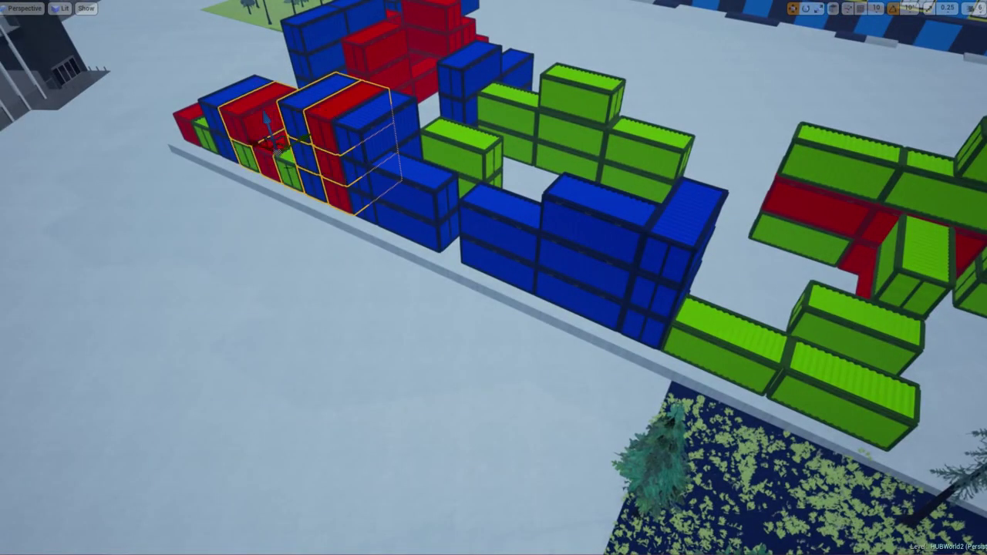
# Duplicate the container group to the right and place a red-and-blue copy on open floor
pyautogui.moveTo(405, 142); pyautogui.dragTo(405, 141, button='right')
pyautogui.keyDown('alt'); pyautogui.moveTo(224, 166); pyautogui.dragTo(804, 273); pyautogui.keyUp('alt')
pyautogui.moveTo(805, 273); pyautogui.dragTo(805, 273, button='right')
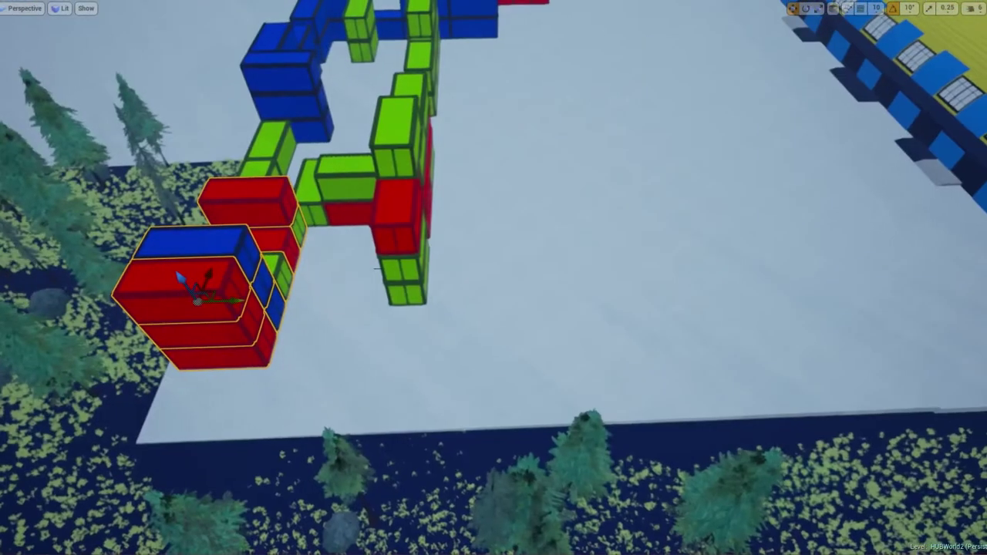
pyautogui.moveTo(224, 300)
pyautogui.keyDown('alt'); pyautogui.mouseDown()
pyautogui.moveTo(658, 149)
pyautogui.moveTo(645, 112)
pyautogui.mouseUp(); pyautogui.keyUp('alt')
# Alt-drag copies of the large red container into a long wall along the lot's edge
pyautogui.click(216, 343)
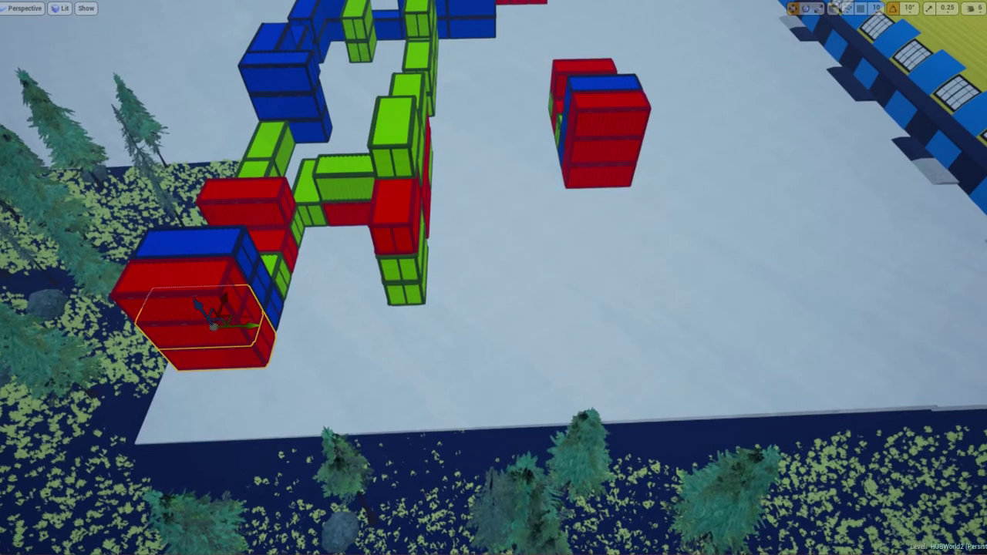
pyautogui.moveTo(219, 301)
pyautogui.keyDown('alt'); pyautogui.mouseDown()
pyautogui.moveTo(210, 337)
pyautogui.moveTo(229, 383)
pyautogui.mouseUp(); pyautogui.keyUp('alt')
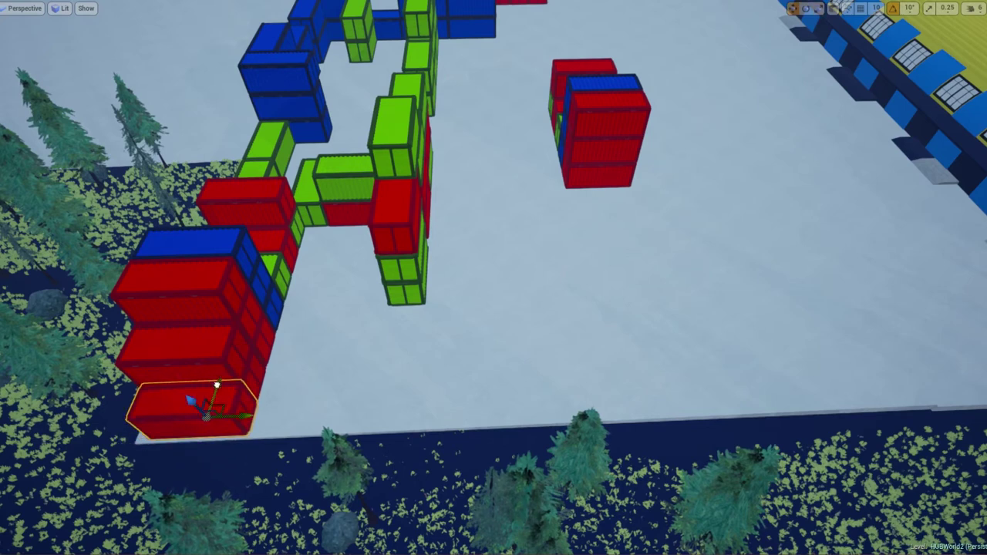
pyautogui.moveTo(206, 420)
pyautogui.keyDown('alt'); pyautogui.mouseDown()
pyautogui.moveTo(350, 430)
pyautogui.moveTo(590, 406)
pyautogui.mouseUp(); pyautogui.keyUp('alt')
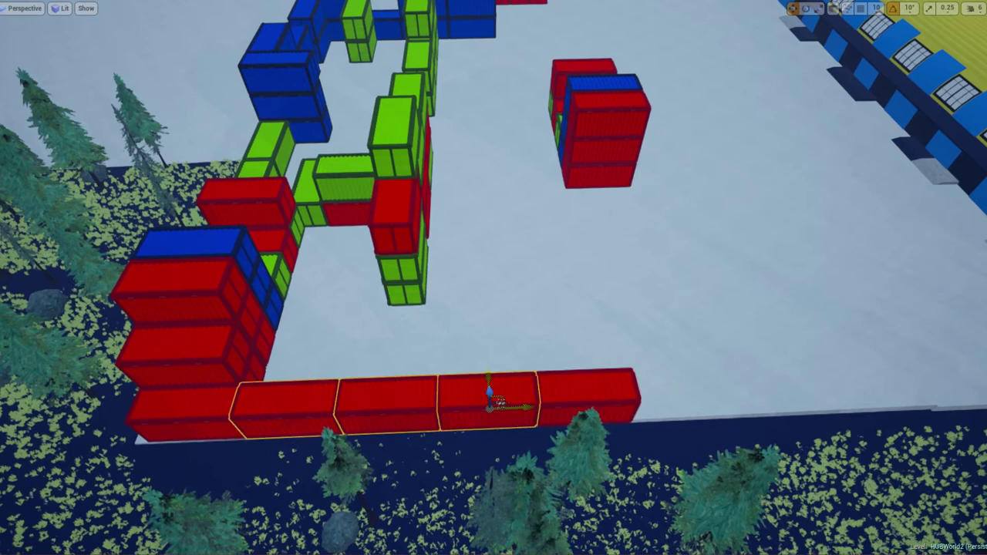
pyautogui.moveTo(593, 277); pyautogui.dragTo(593, 278, button='right')
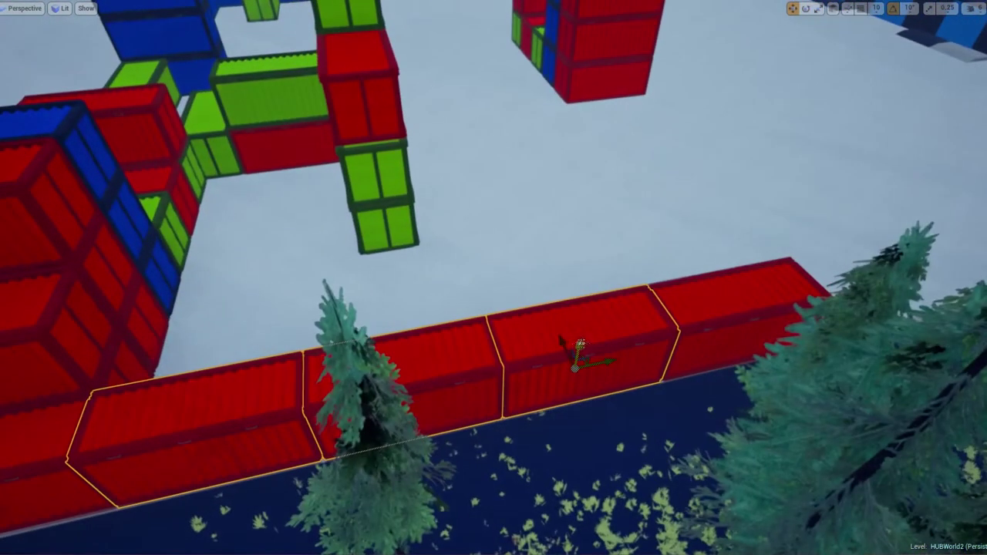
# Lift one red container on top of the wall and nudge the three-container stack left
pyautogui.click(390, 332)
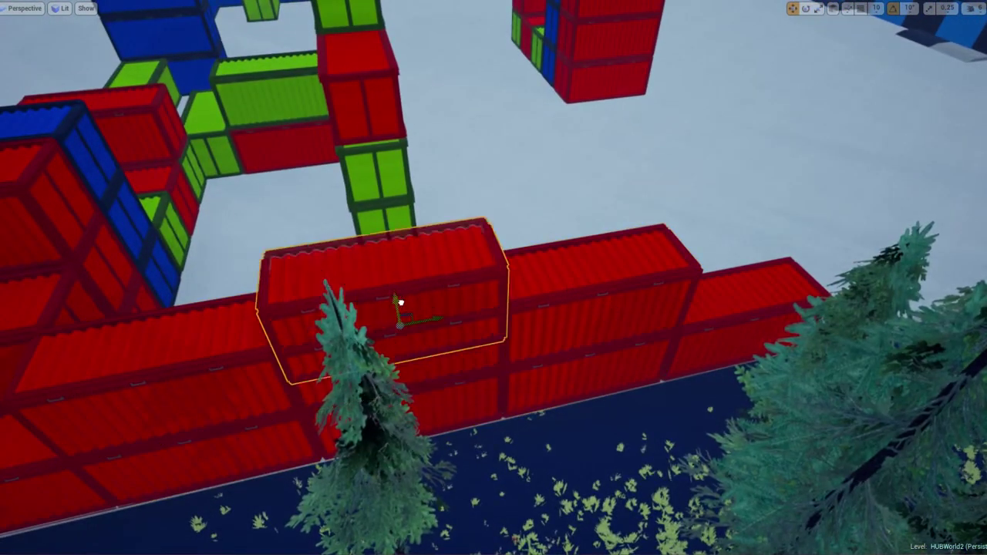
pyautogui.moveTo(398, 332); pyautogui.dragTo(398, 294)
pyautogui.moveTo(439, 386)
pyautogui.mouseDown(button='right')
pyautogui.moveTo(439, 232)
pyautogui.moveTo(440, 246)
pyautogui.mouseUp(button='right')
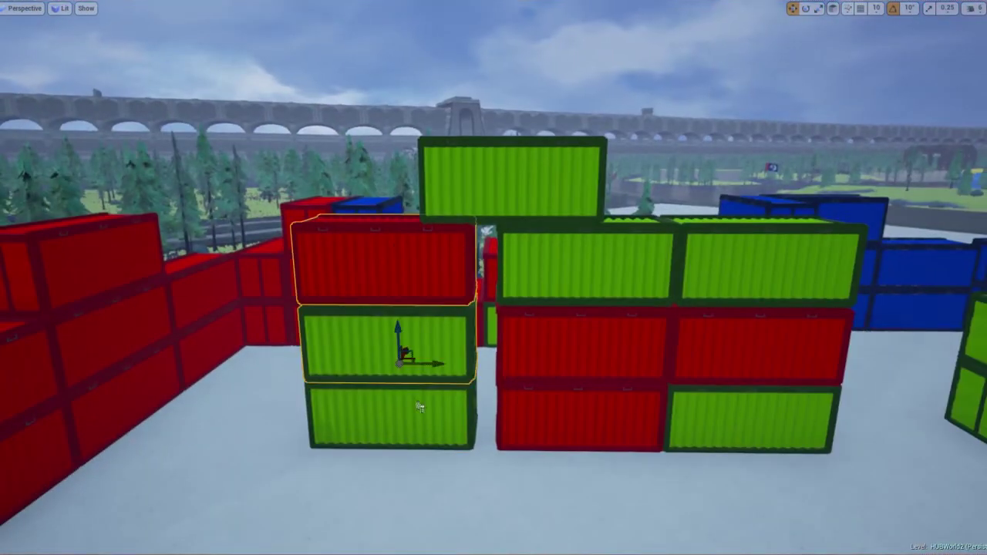
pyautogui.moveTo(443, 429); pyautogui.dragTo(436, 430)
pyautogui.moveTo(436, 429)
pyautogui.mouseDown(button='right')
pyautogui.moveTo(436, 478)
pyautogui.moveTo(402, 471)
pyautogui.mouseUp(button='right')
# Start Play in Editor with Alt+P and choose Yes despite the blueprint compile errors
pyautogui.hotkey('alt', 'p')
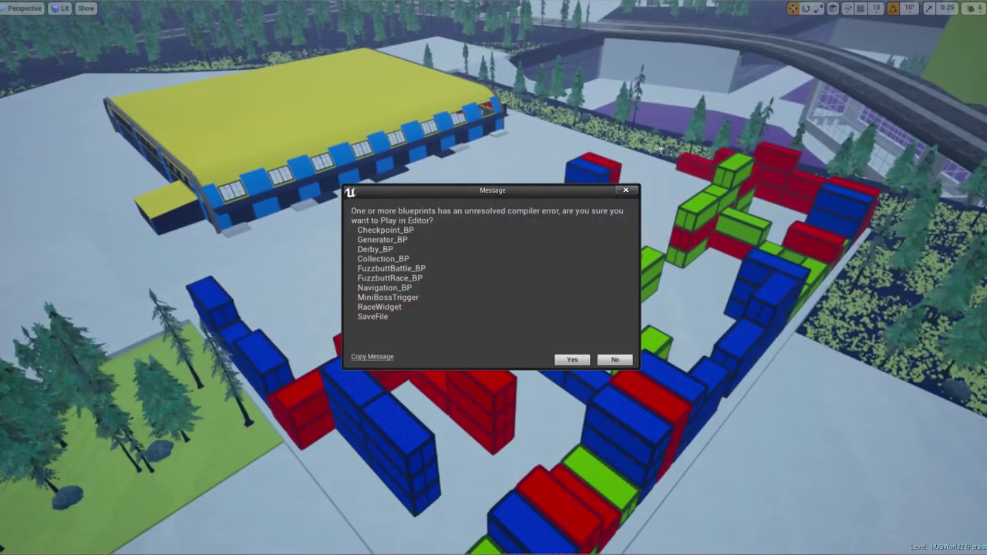
pyautogui.click(572, 360)
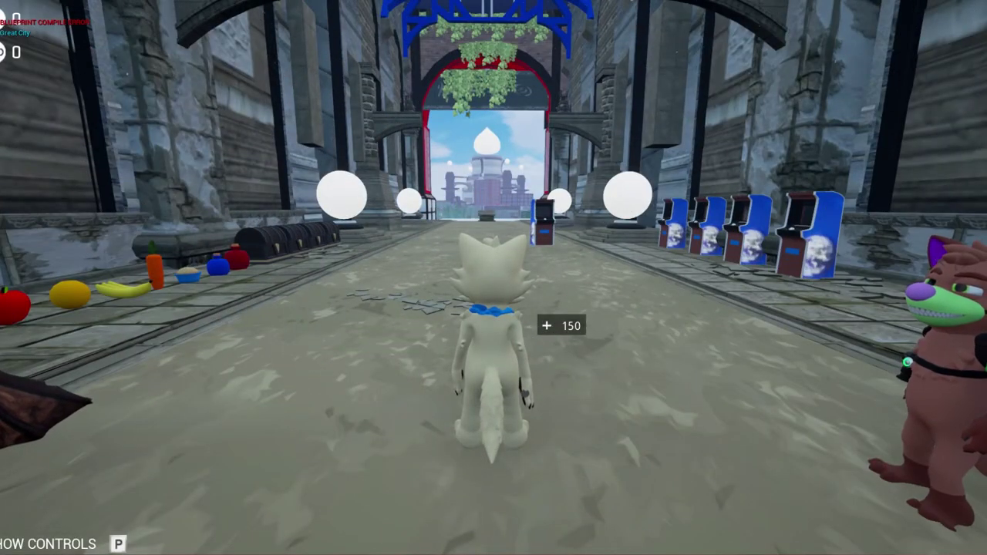
# Run the character down the street, over the bridge, through the forest and onto the plaza
pyautogui.press('w')
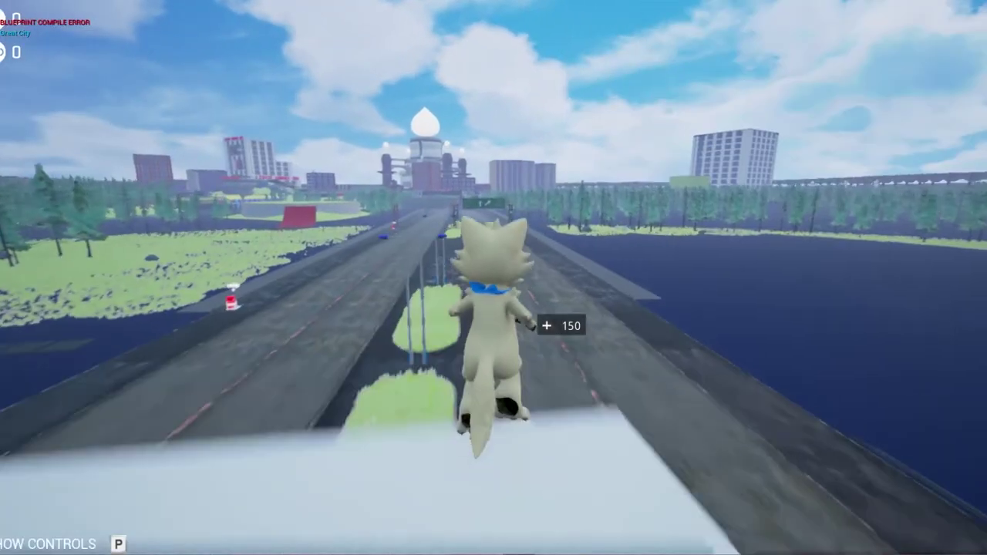
pyautogui.press('s')
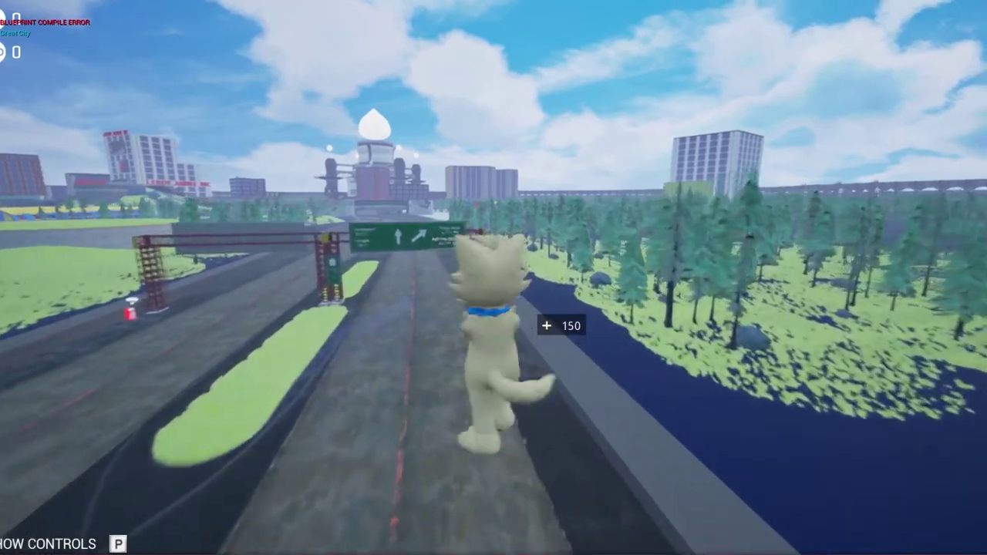
pyautogui.press('w')
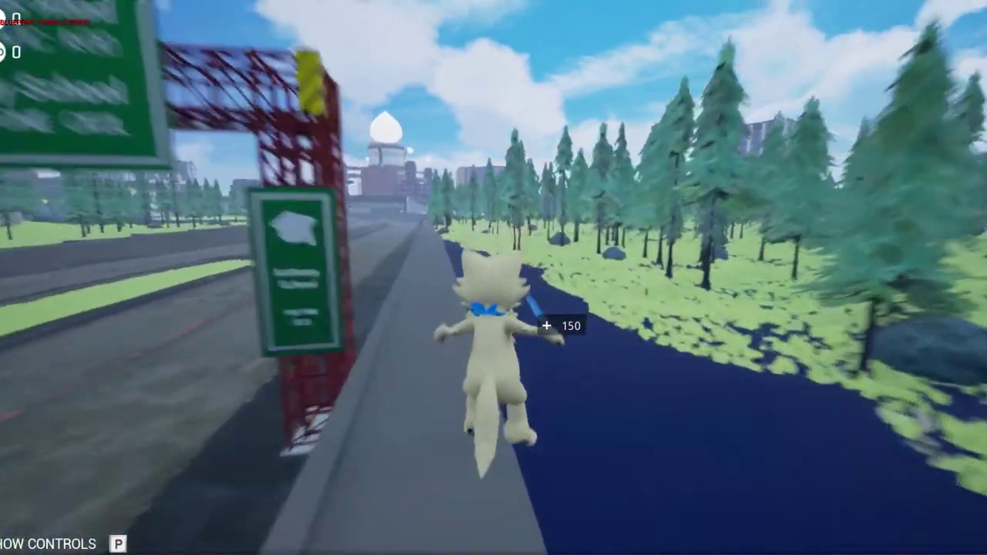
pyautogui.press('d')
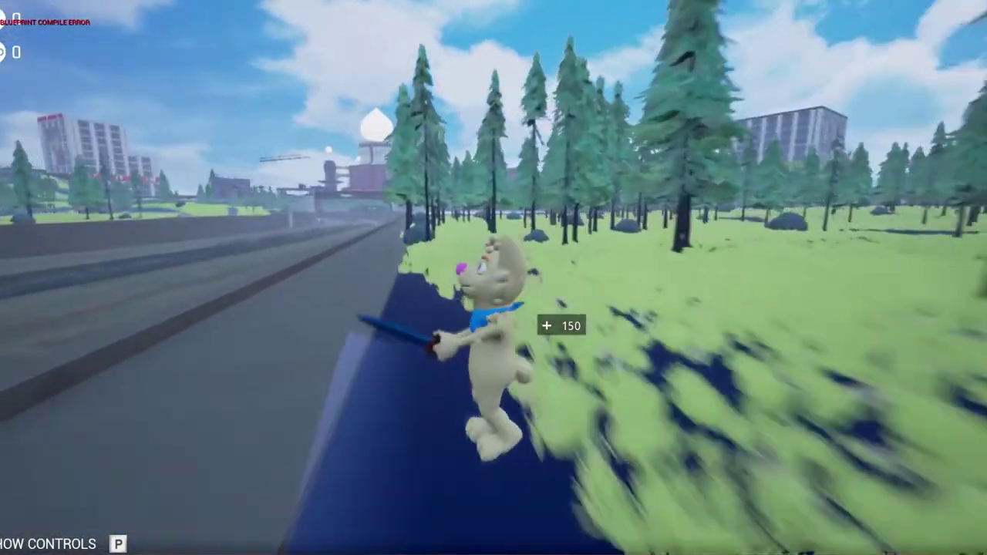
pyautogui.press('s')
pyautogui.press('w')
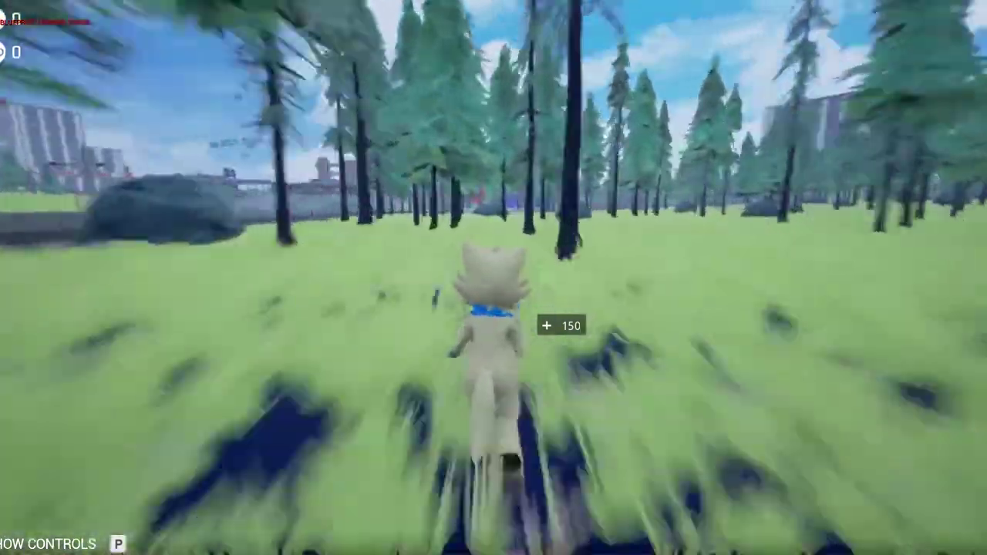
pyautogui.press('space')
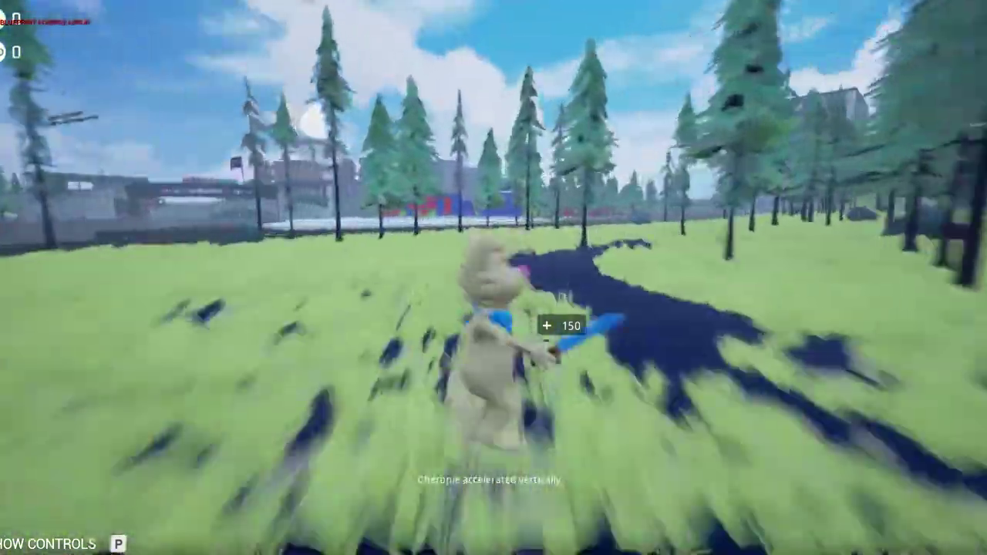
pyautogui.press('a')
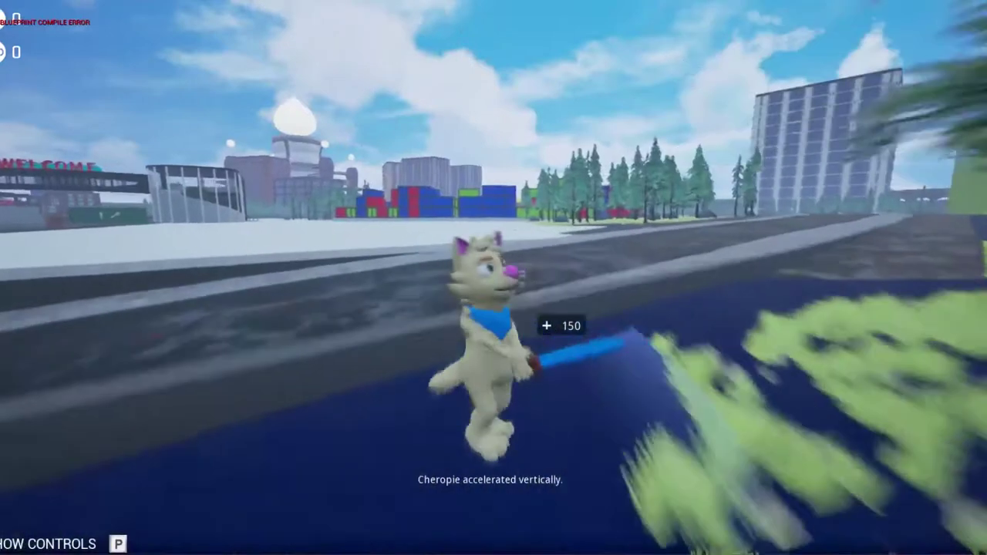
pyautogui.press('w')
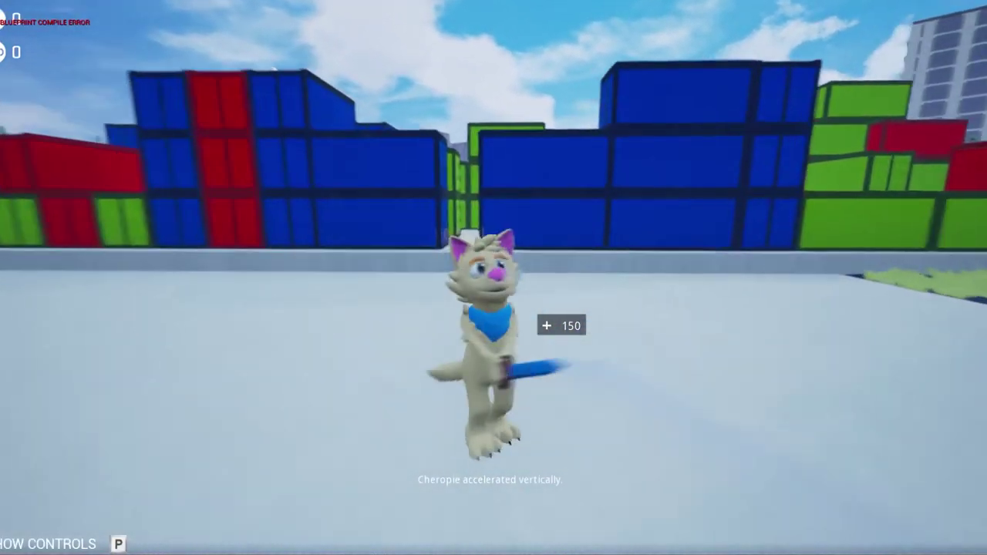
# Switch character with key 2, run the green corridor and jump onto the blue and red containers
pyautogui.press('w')
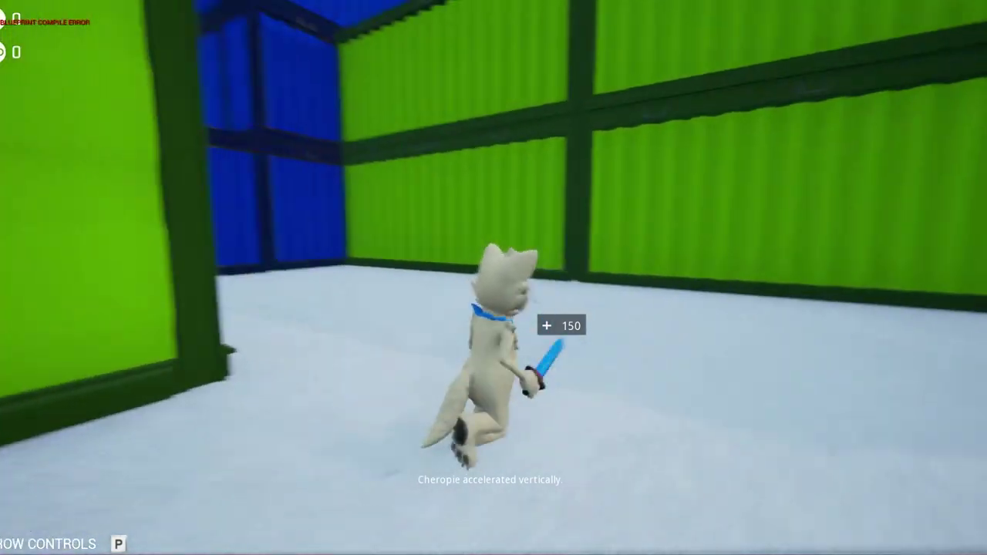
pyautogui.press('2')
pyautogui.press('w')
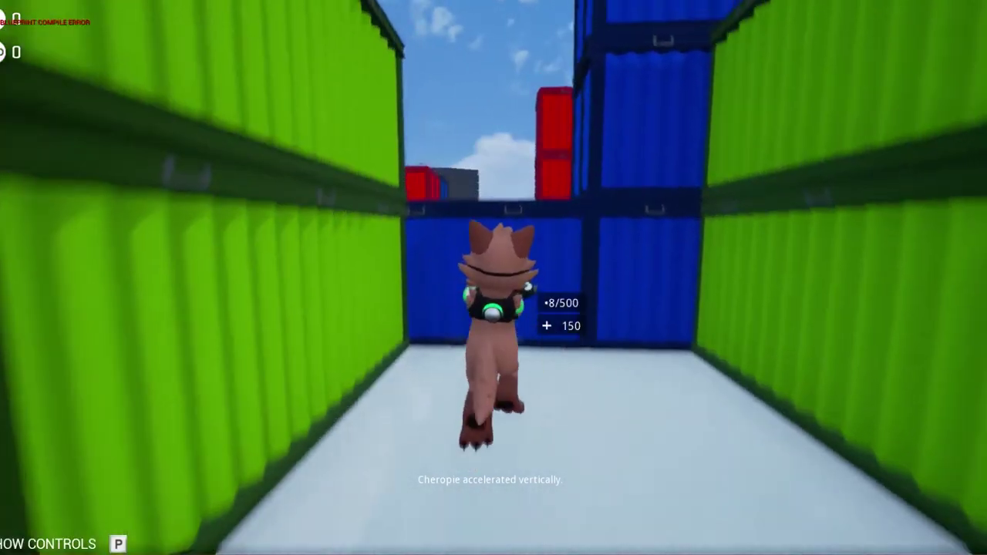
pyautogui.press('space')
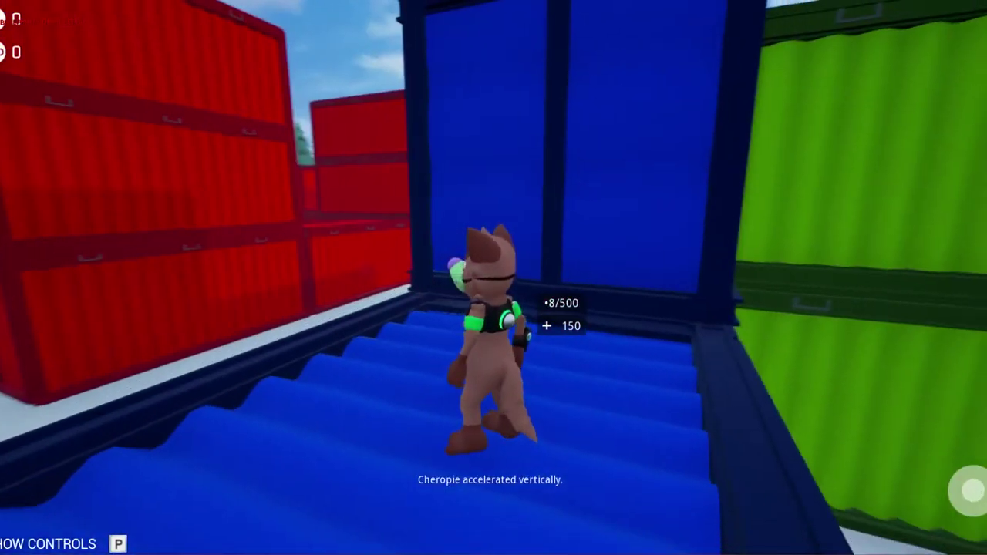
pyautogui.press('space')
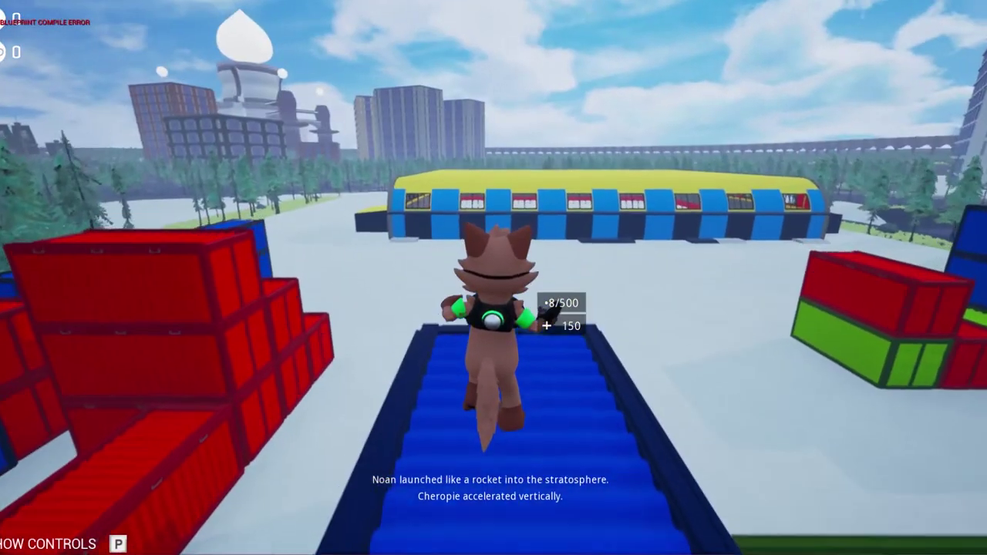
pyautogui.press('space')
pyautogui.press('w')
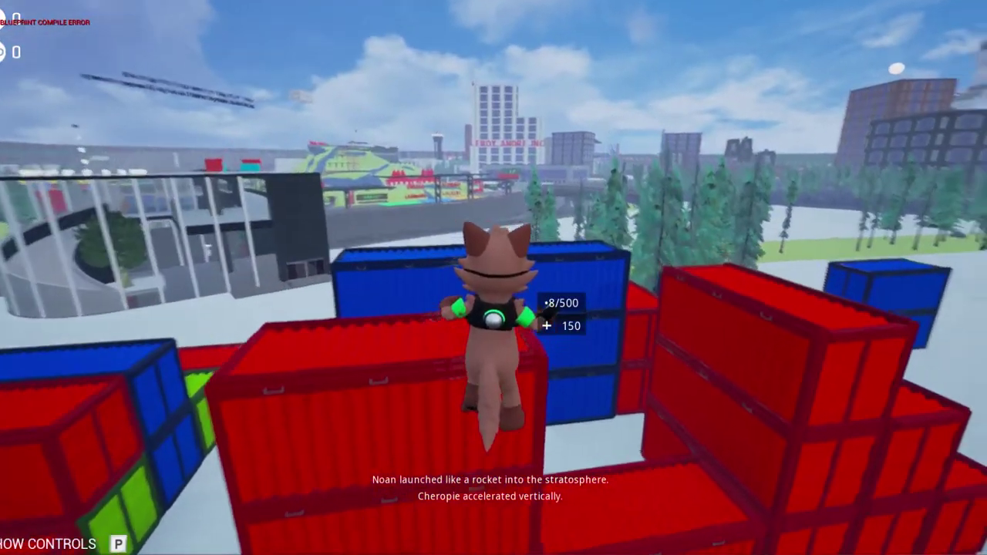
pyautogui.press('space')
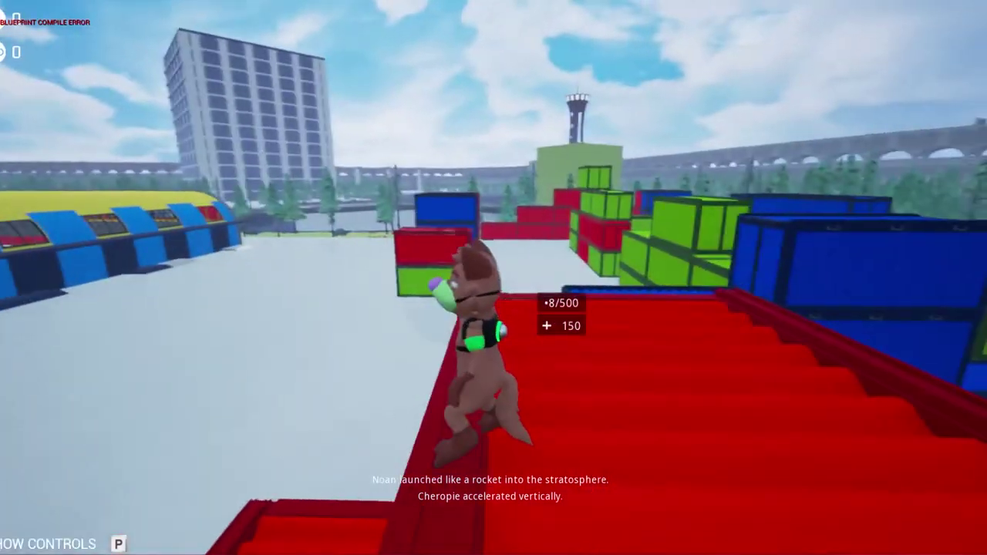
# Cross the blue, green and red container tops, then drop into the corridor and run out
pyautogui.press('w')
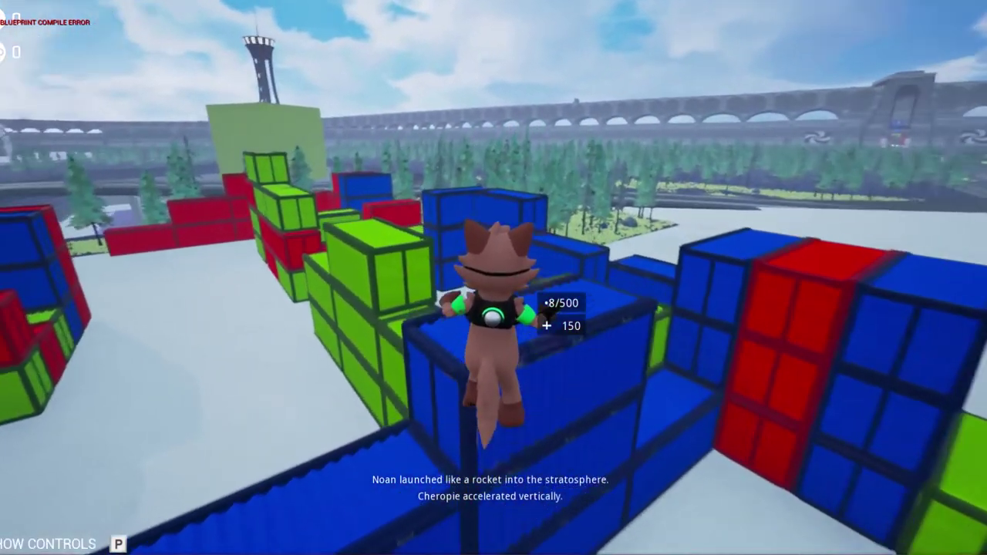
pyautogui.press('w')
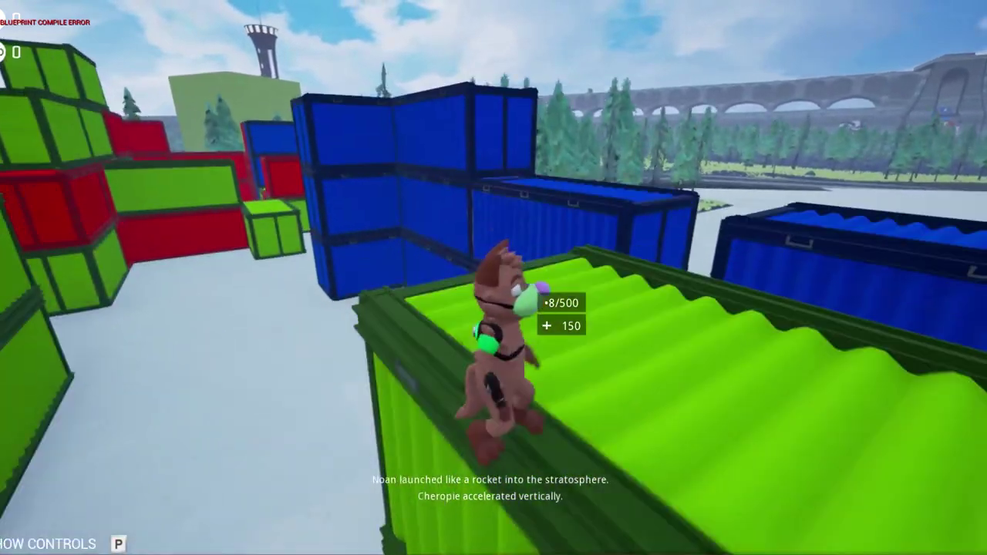
pyautogui.press('w')
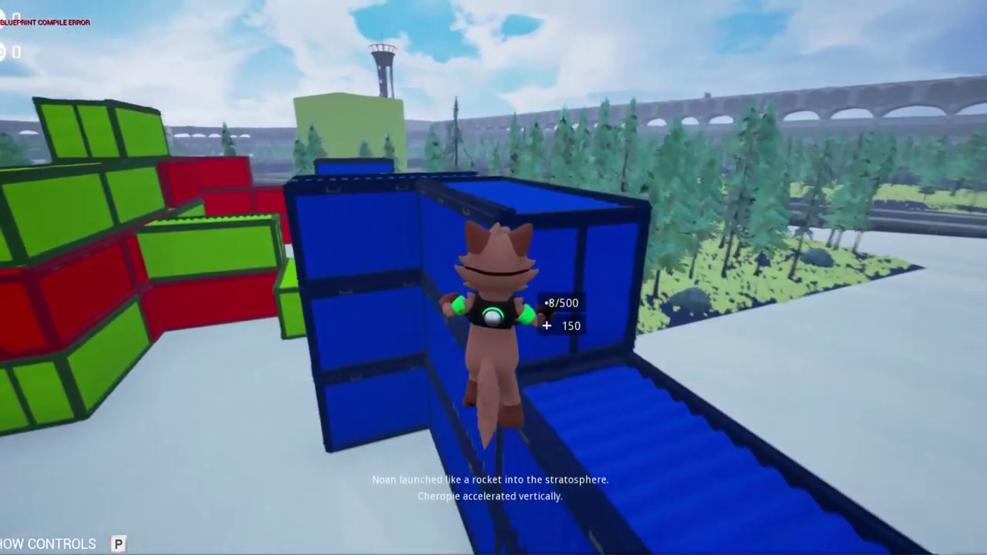
pyautogui.press('w')
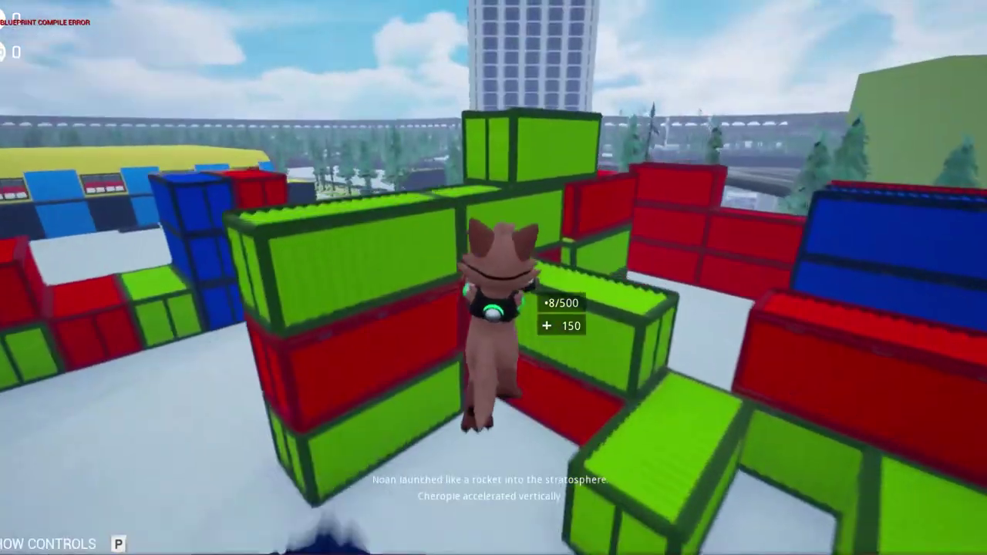
pyautogui.press('w')
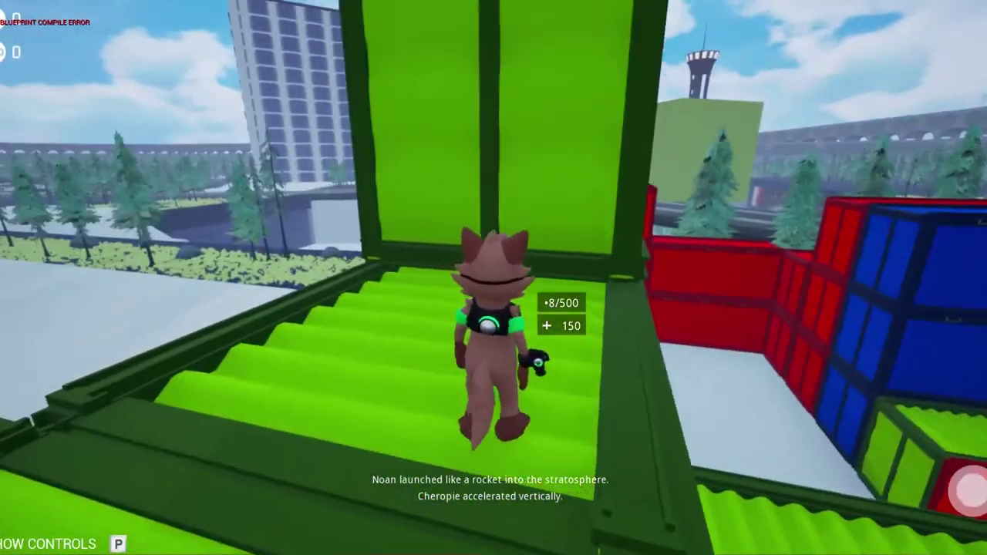
pyautogui.press('w')
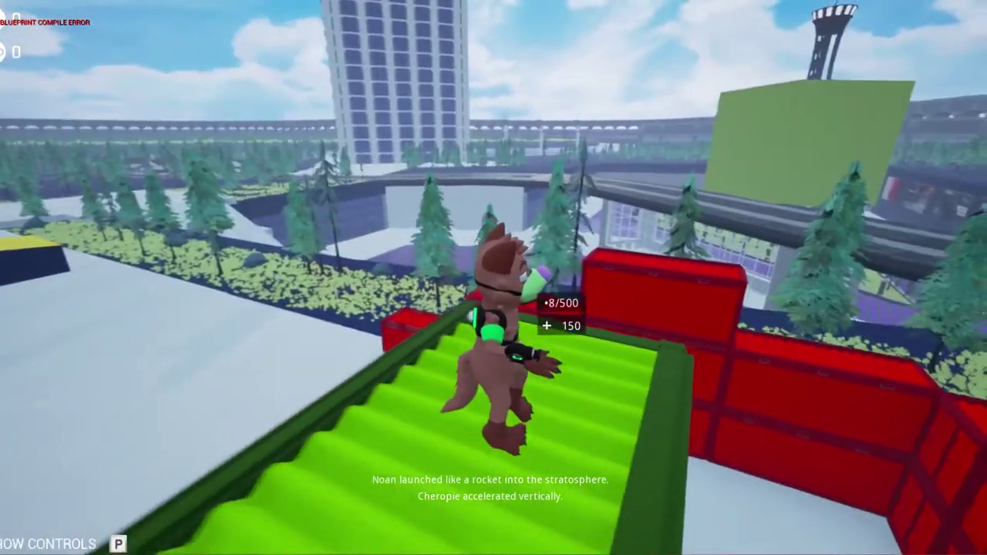
pyautogui.press('w')
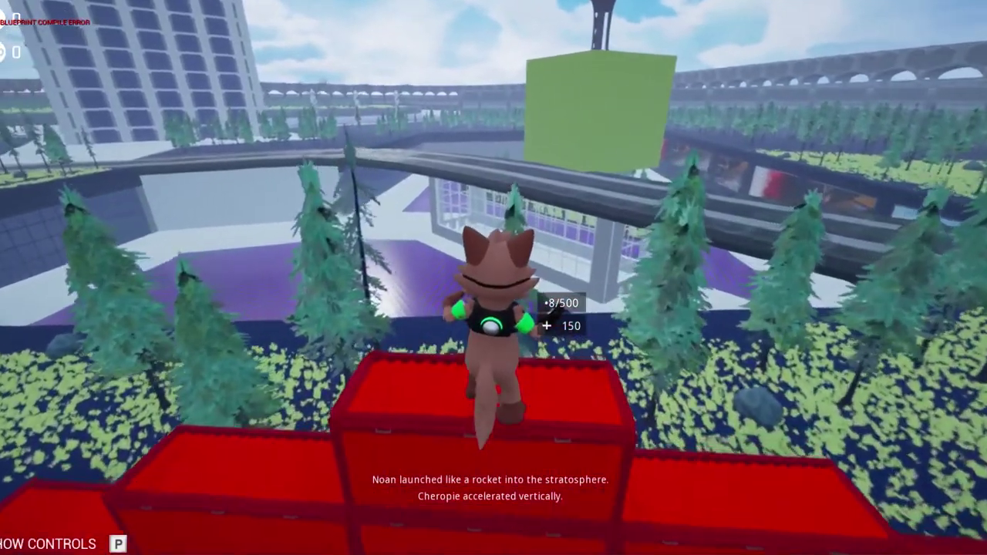
pyautogui.press('w')
pyautogui.press('w')
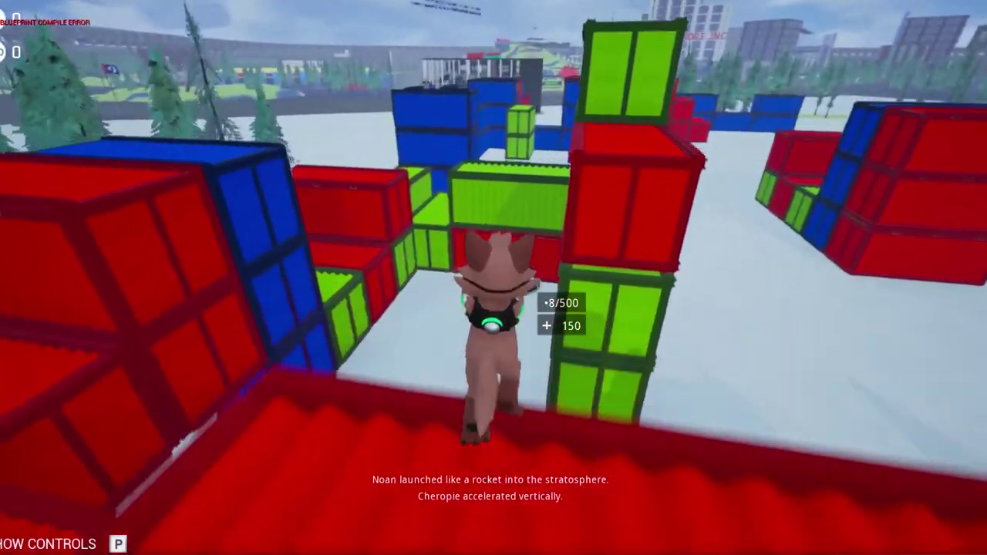
pyautogui.press('w')
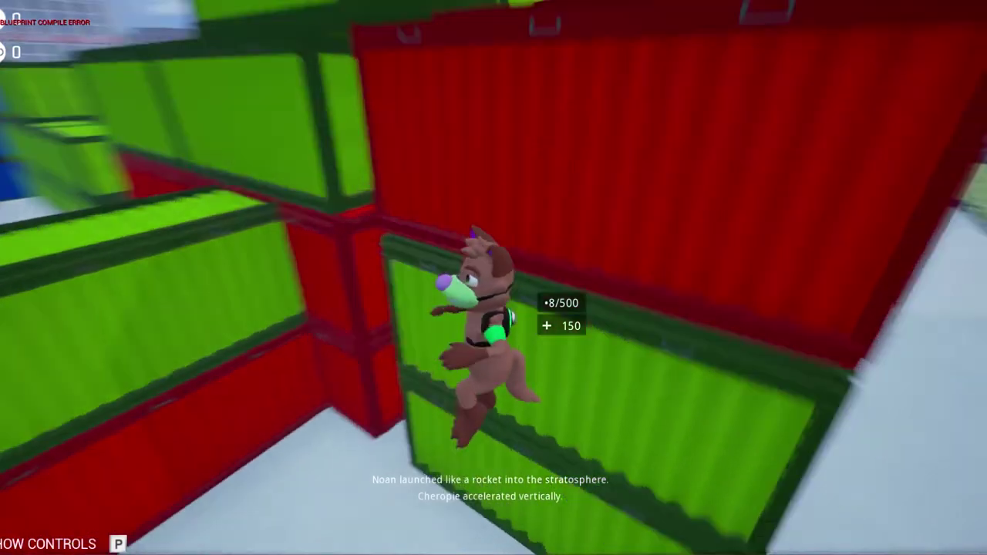
pyautogui.press('w')
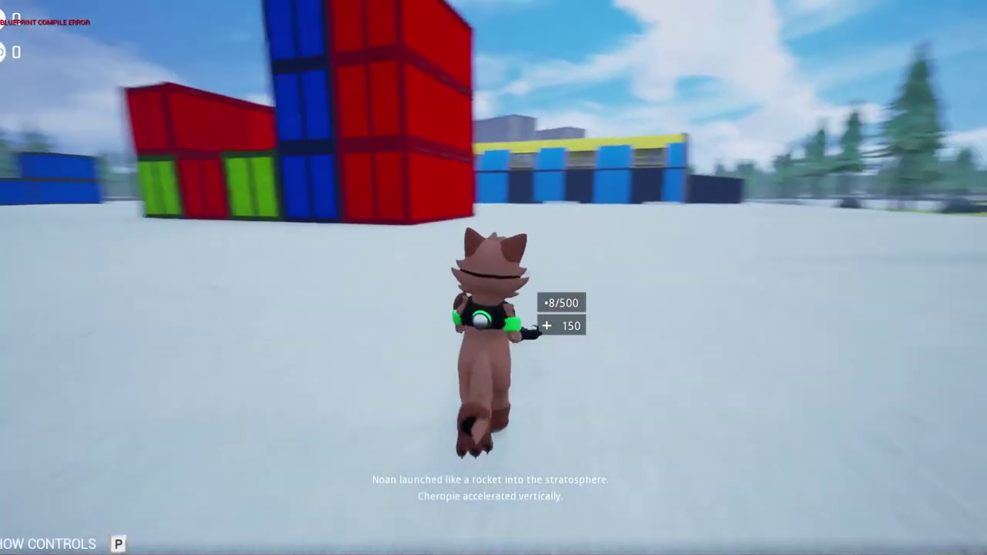
# Jump from red roof to blue to red containers, then drop beside the yellow-roofed building
pyautogui.press('w')
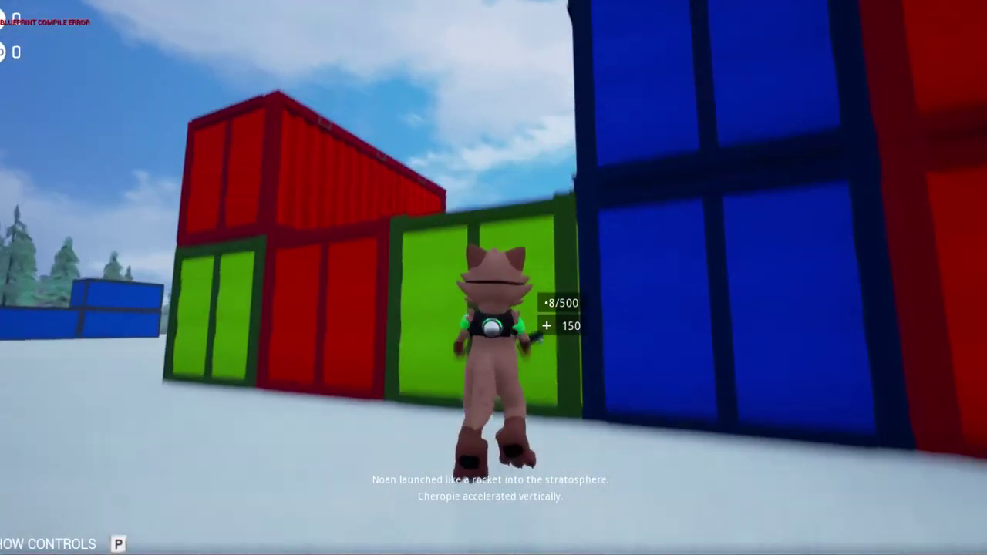
pyautogui.press('space')
pyautogui.press('w')
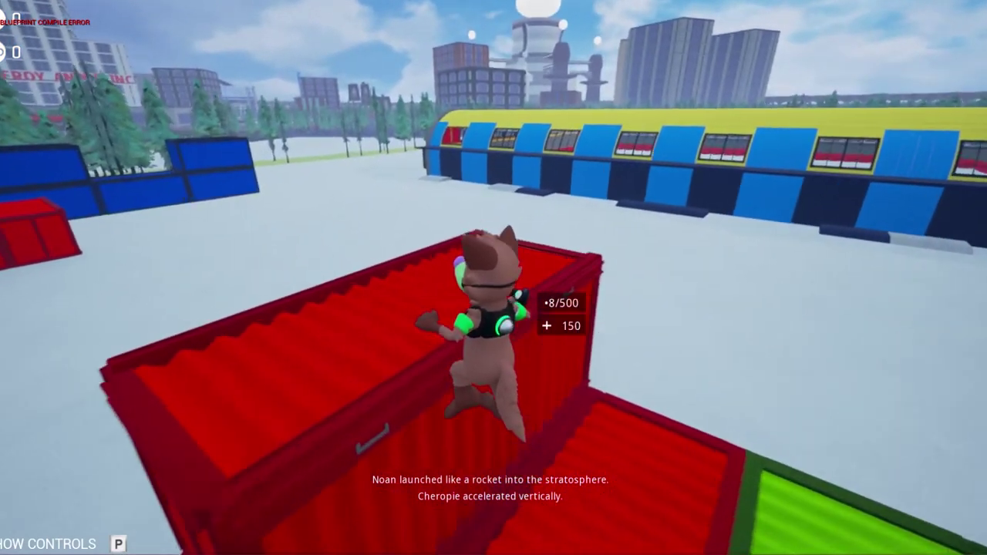
pyautogui.press('w')
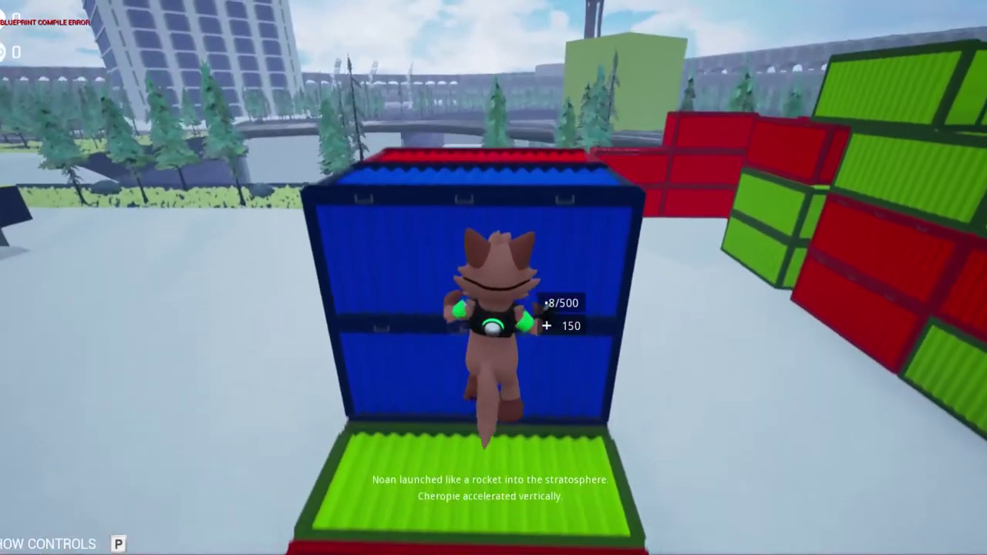
pyautogui.press('space')
pyautogui.press('w')
pyautogui.press('space')
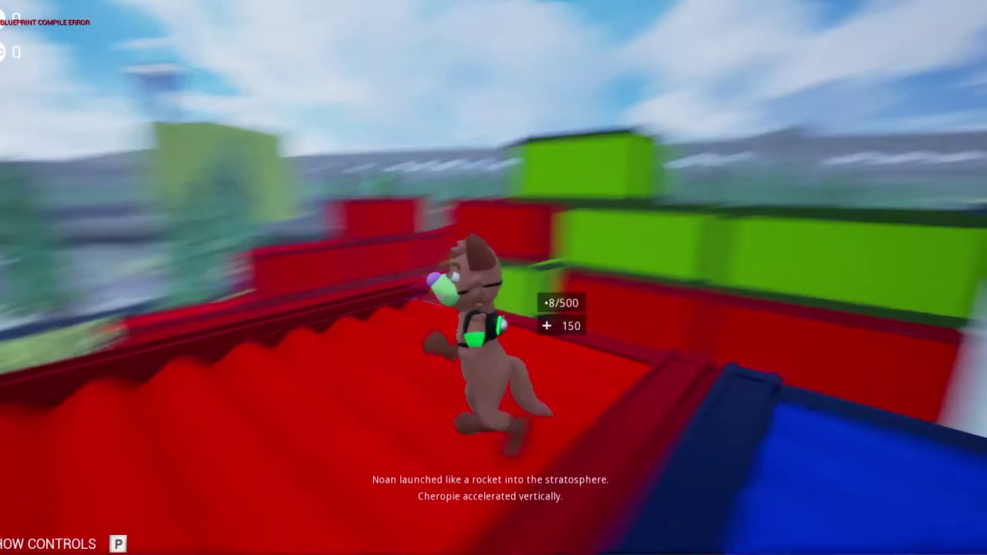
pyautogui.press('w')
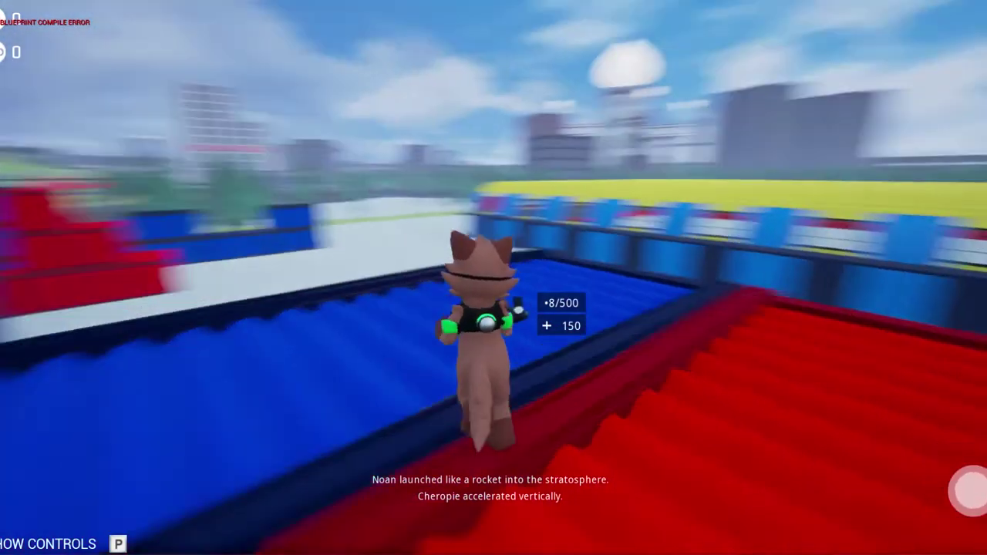
pyautogui.press('w')
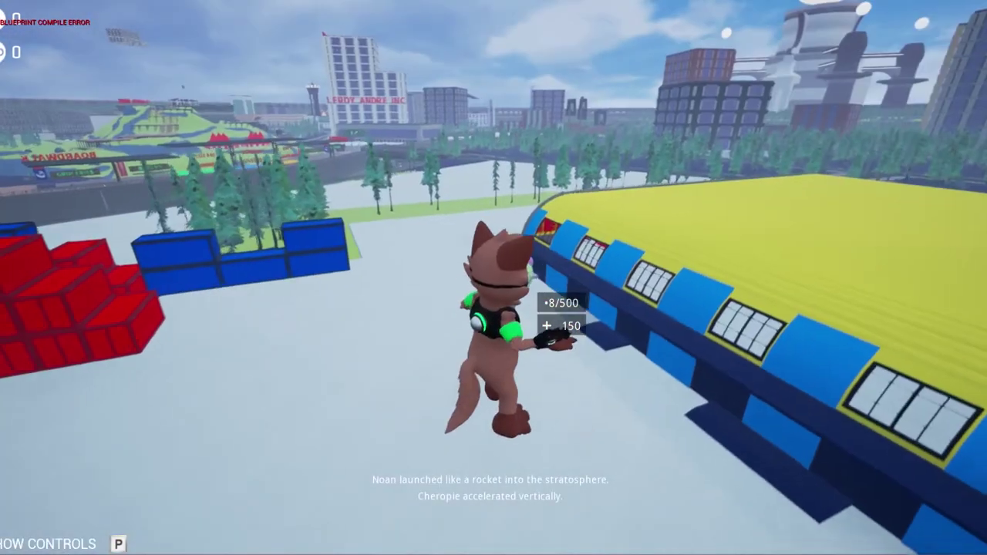
pyautogui.press('w')
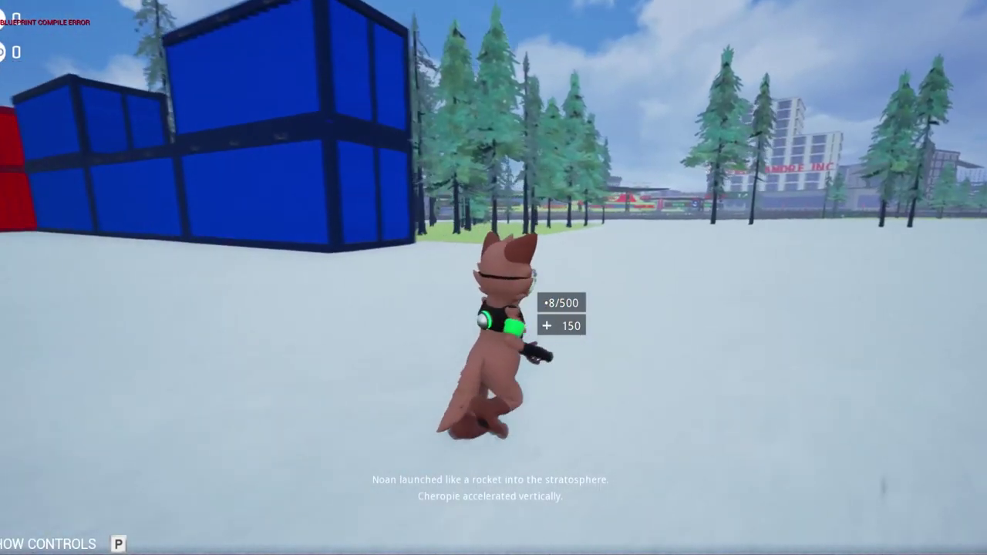
# Run the cat past GROCERIES across the wooden deck and off the plaza onto the grassy hill
pyautogui.press('w')
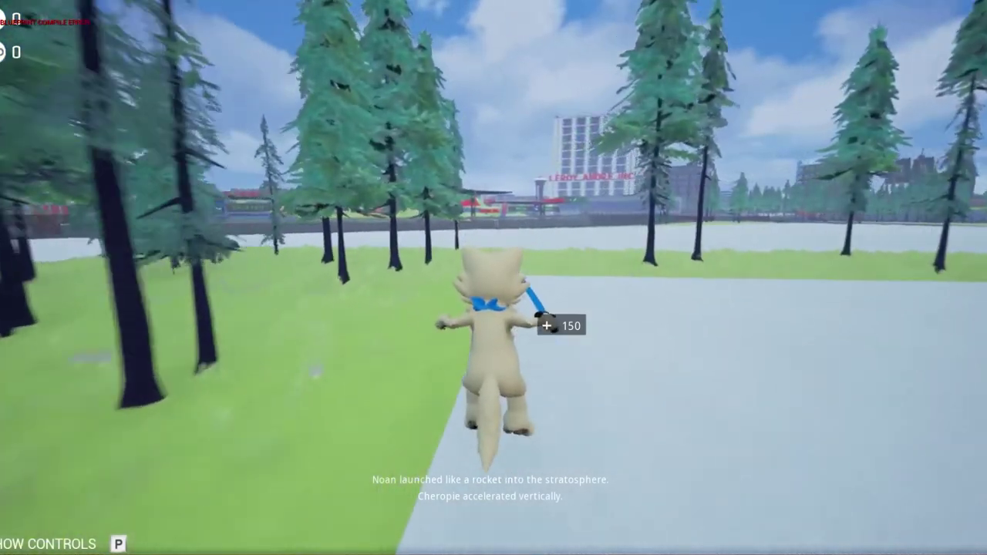
pyautogui.press('w')
pyautogui.press('w')
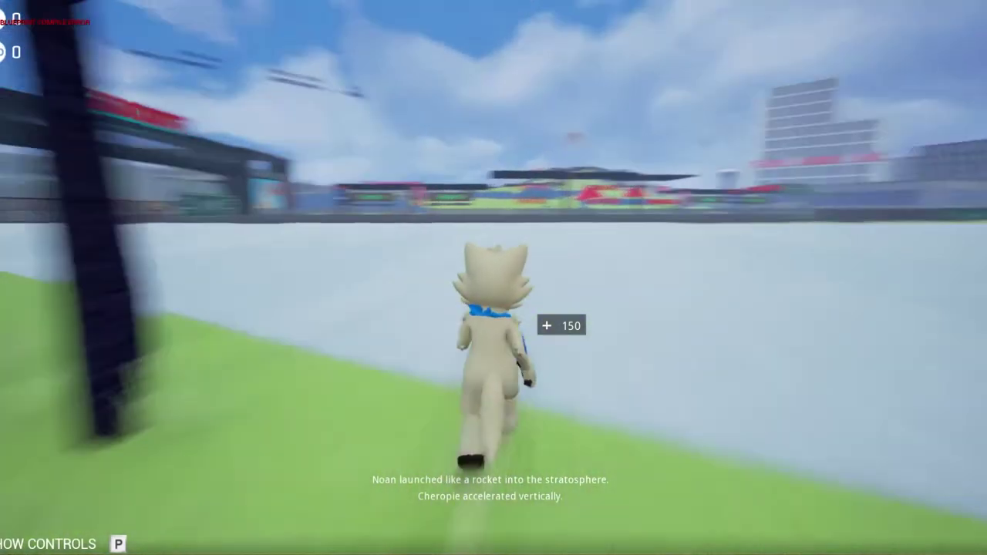
pyautogui.press('w')
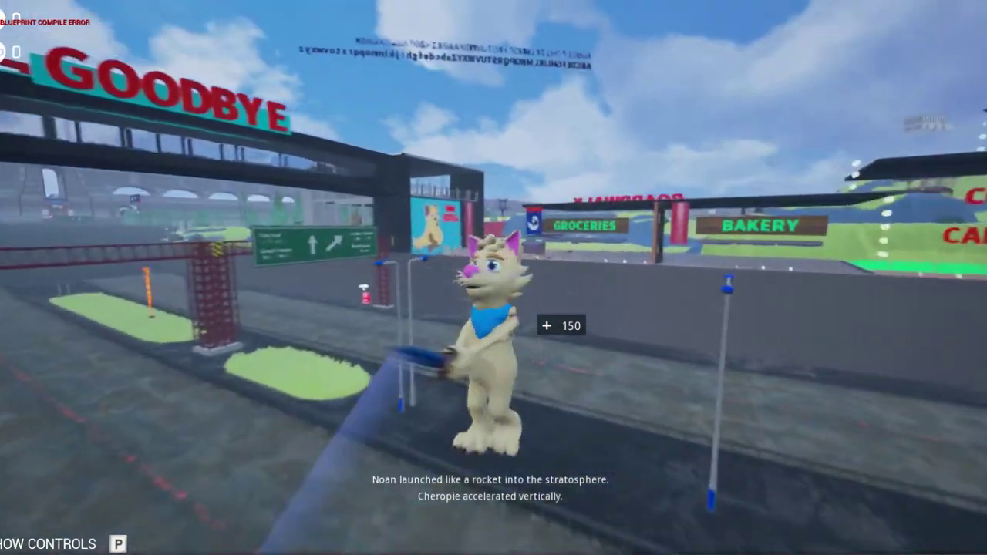
pyautogui.press('w')
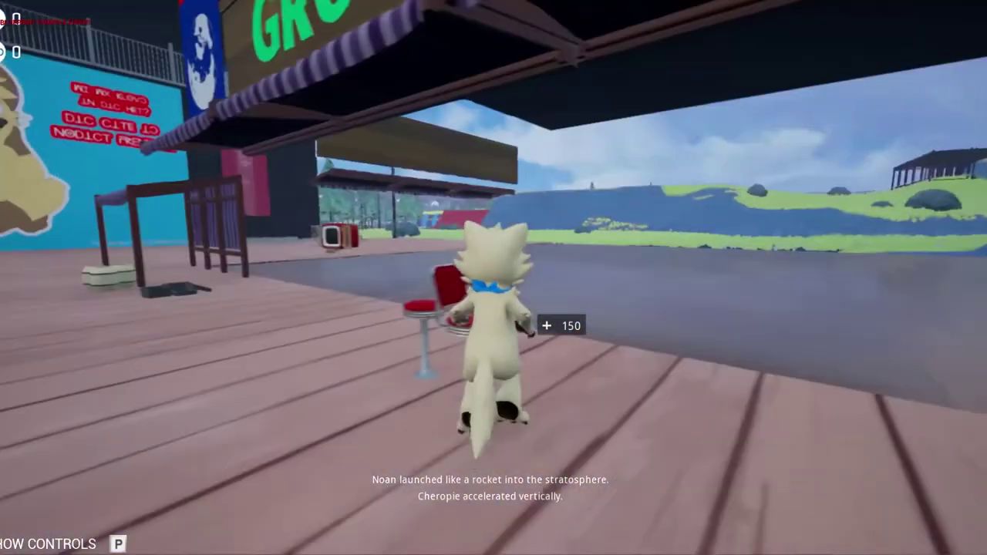
pyautogui.press('w')
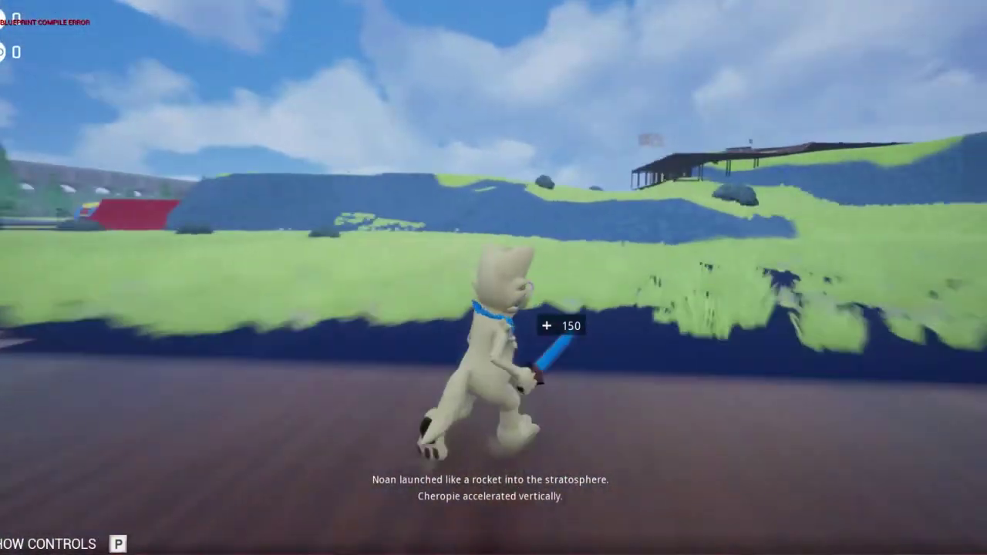
pyautogui.press('w')
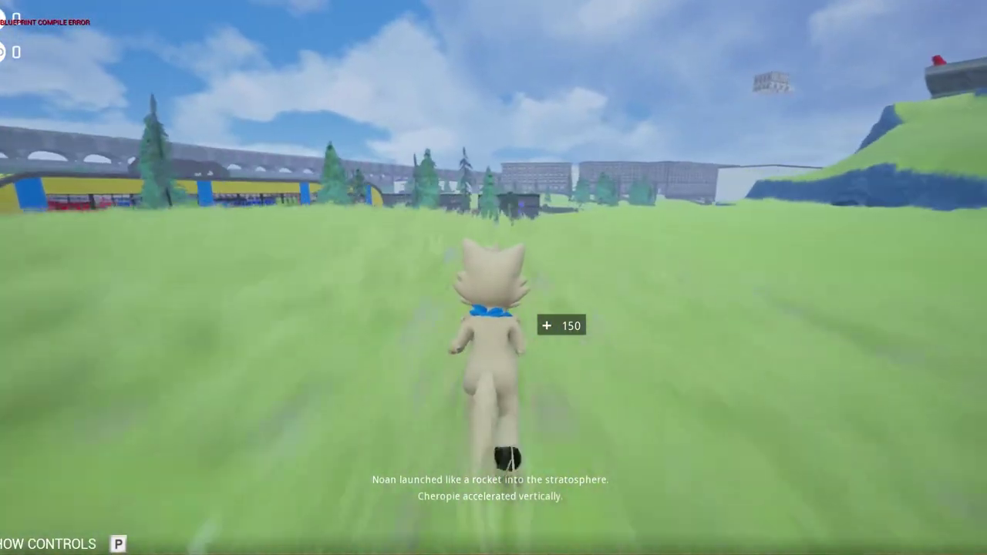
# Run out of the trees, across the grass and road to the station doorway
pyautogui.press('w')
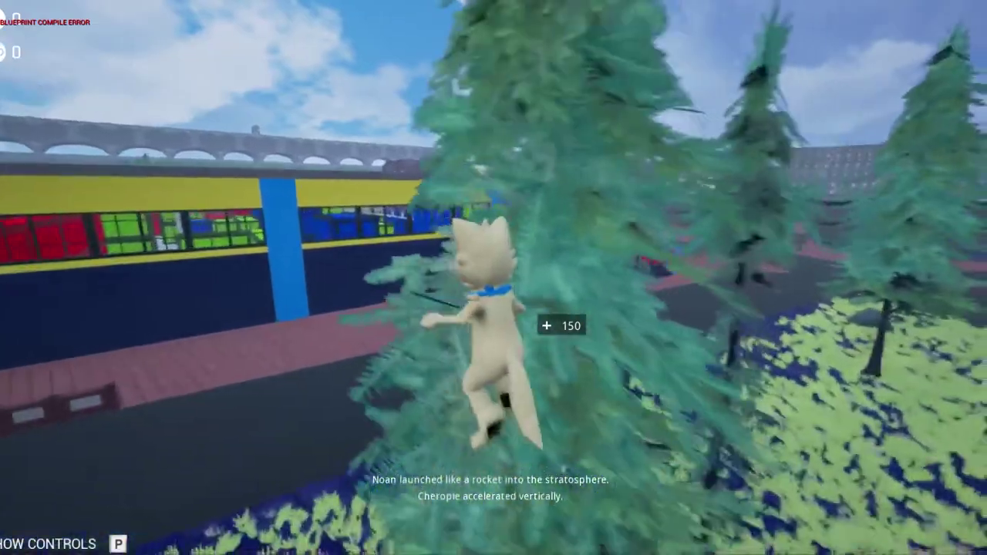
pyautogui.press('w')
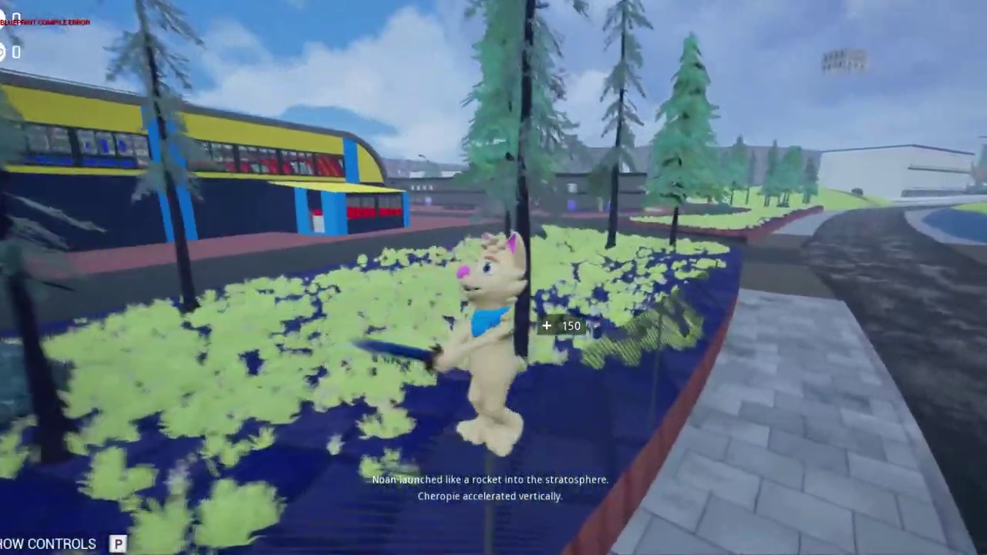
pyautogui.press('w')
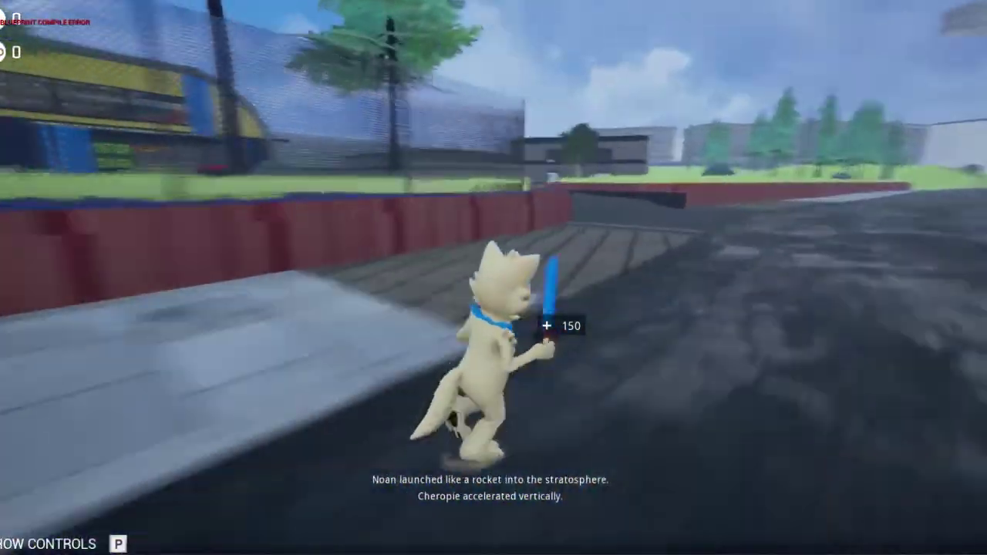
pyautogui.press('w')
pyautogui.press('w')
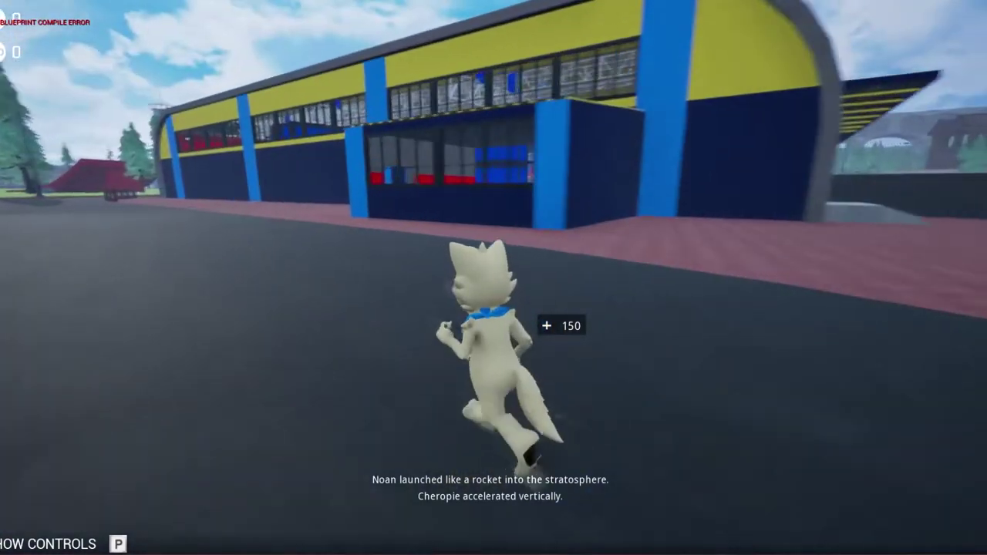
# Enter the warehouse and run down the blue and then green container corridors
pyautogui.press('w')
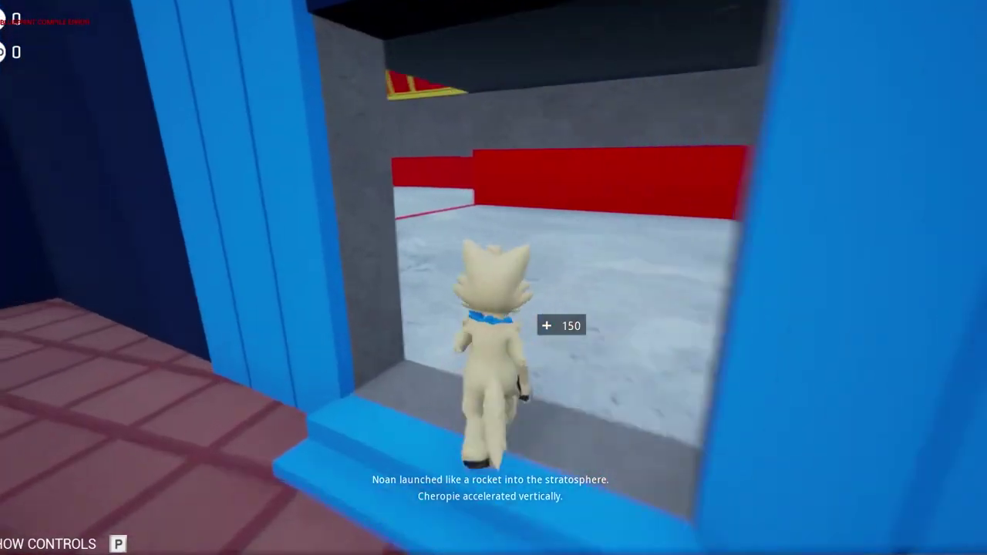
pyautogui.press('w')
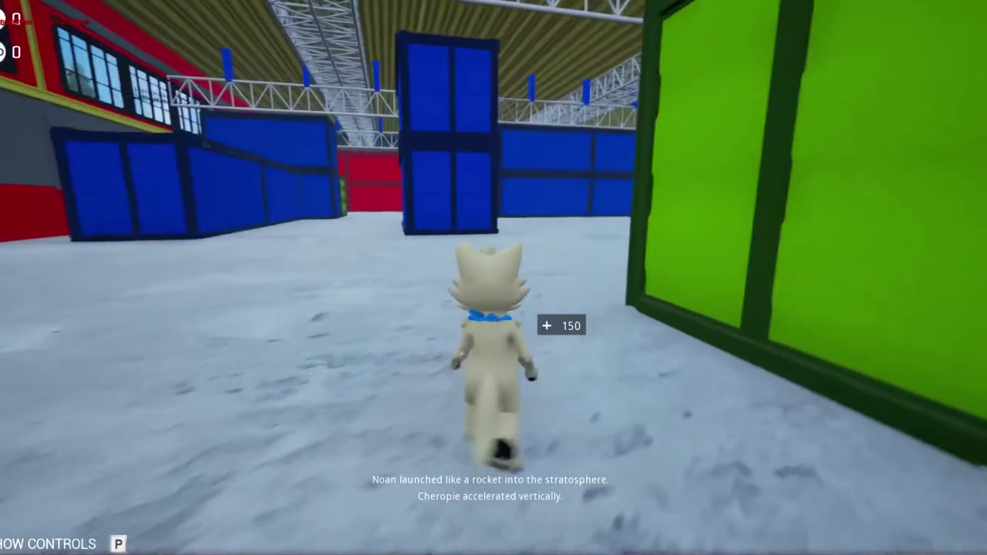
pyautogui.press('w')
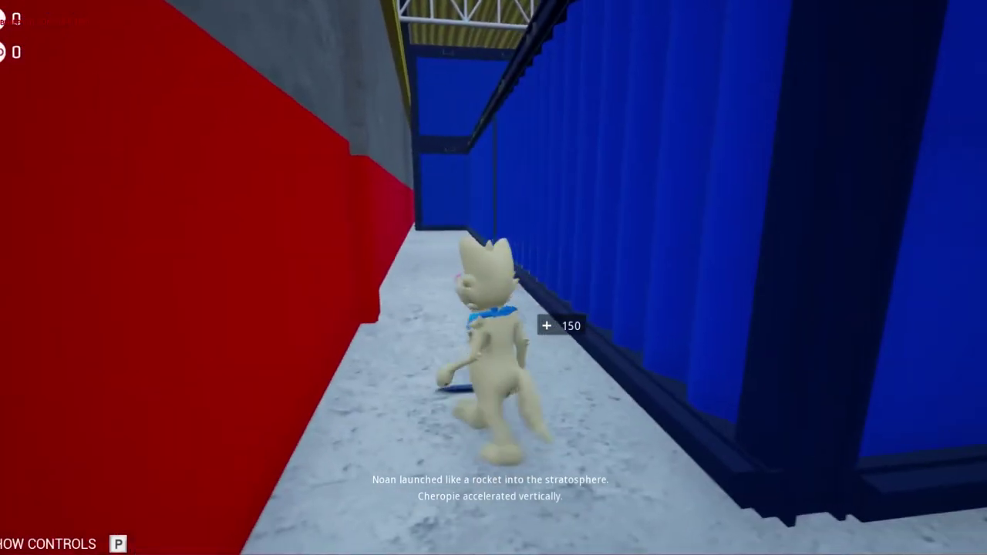
pyautogui.press('w')
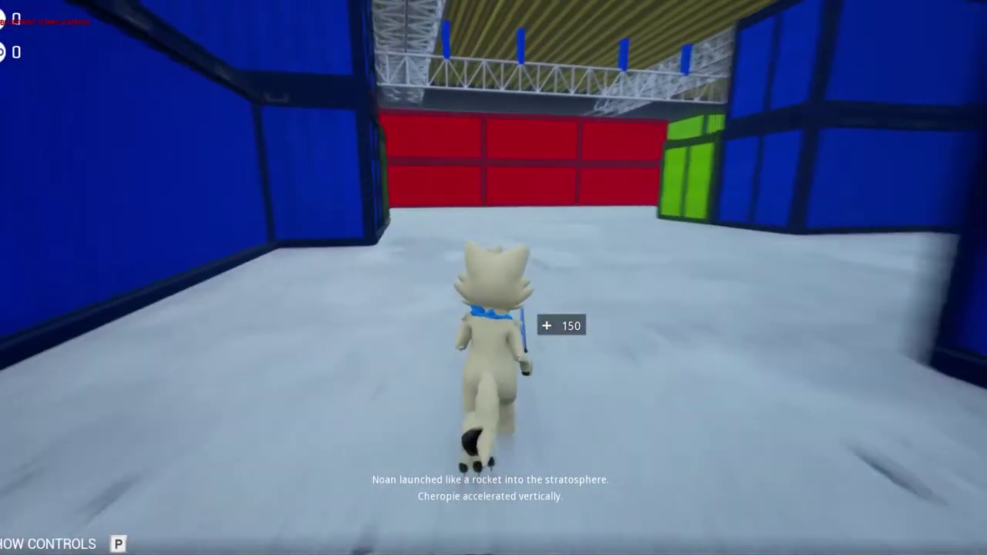
pyautogui.press('w')
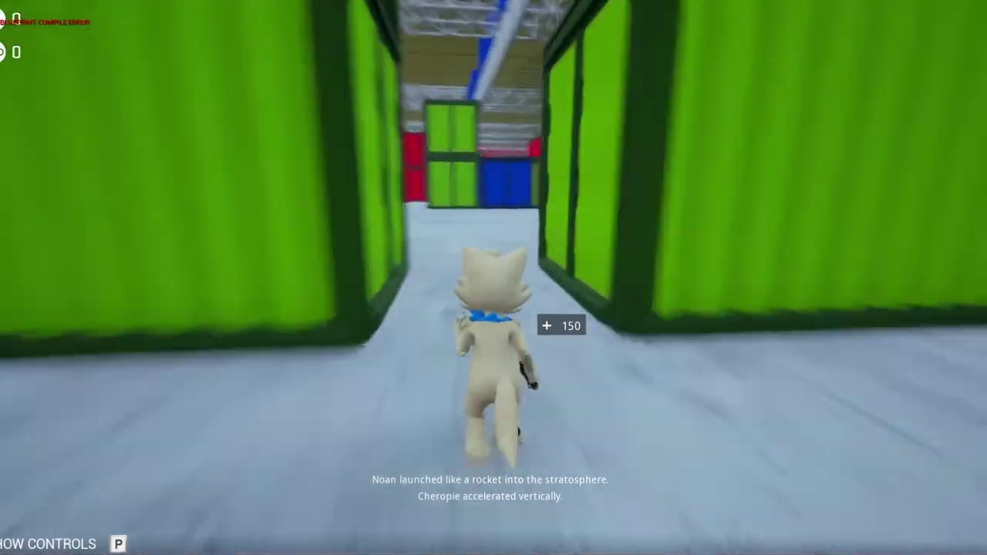
# Climb over the blue and green containers, drop down and run the red container corridor
pyautogui.press('w')
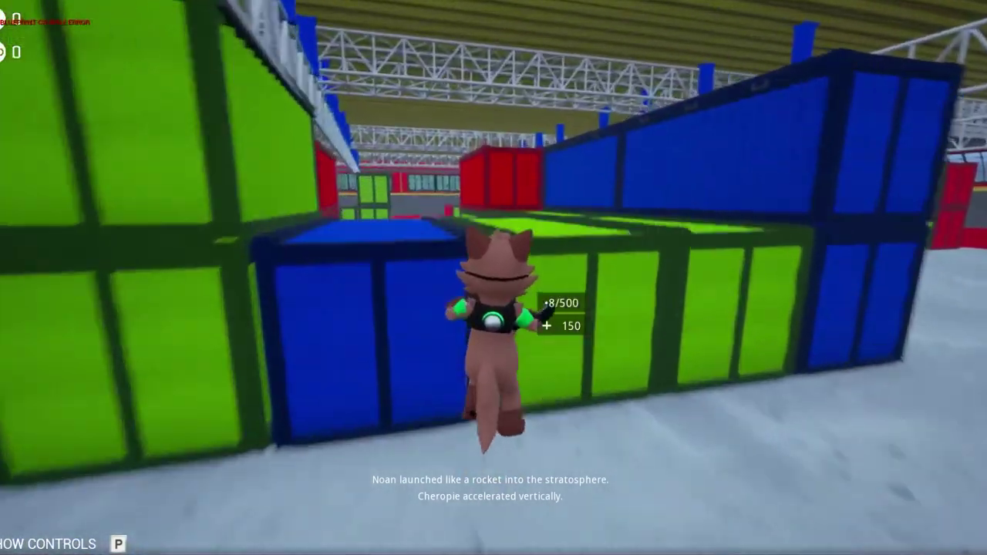
pyautogui.press('space')
pyautogui.press('w')
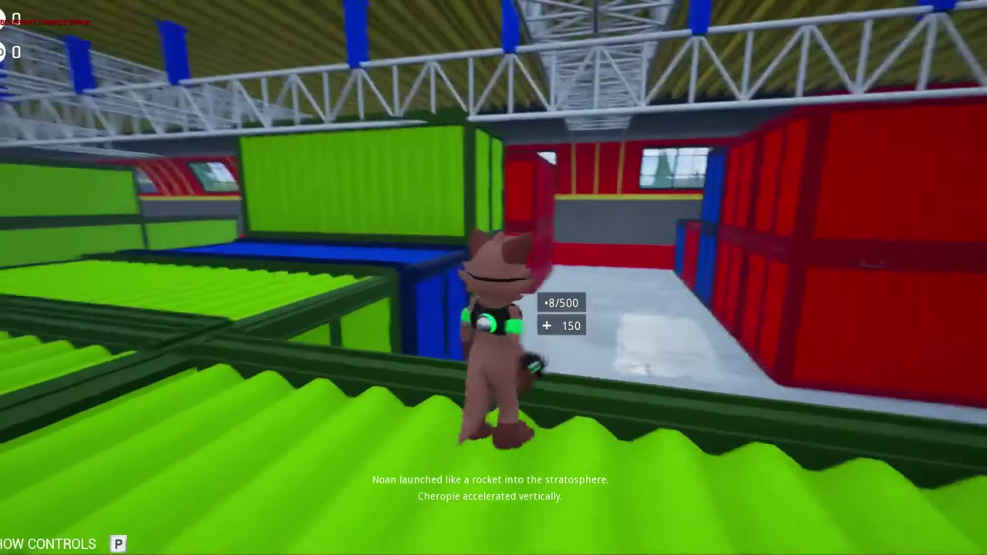
pyautogui.press('w')
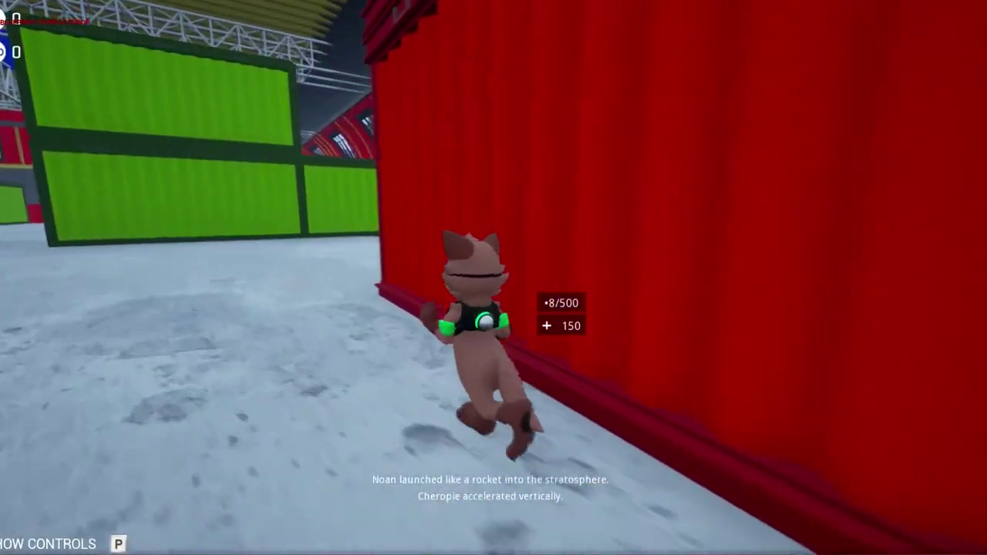
pyautogui.press('w')
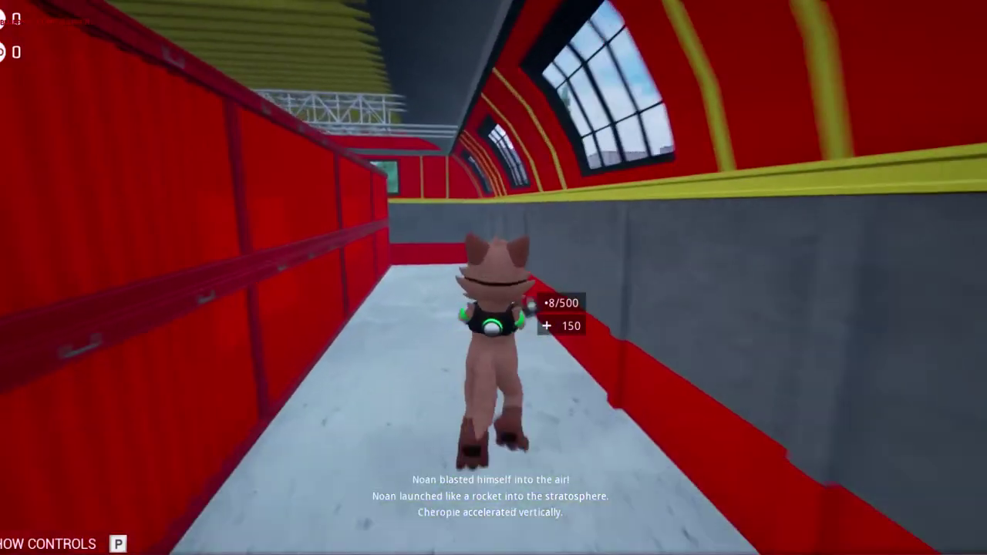
pyautogui.press('w')
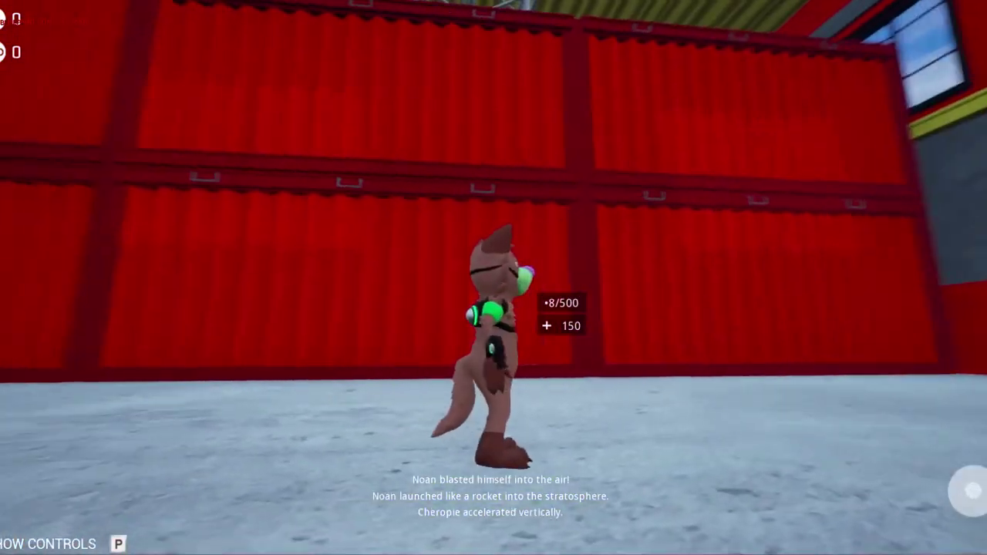
# Jump onto the red containers, run along their tops, then cross the green container
pyautogui.press('space')
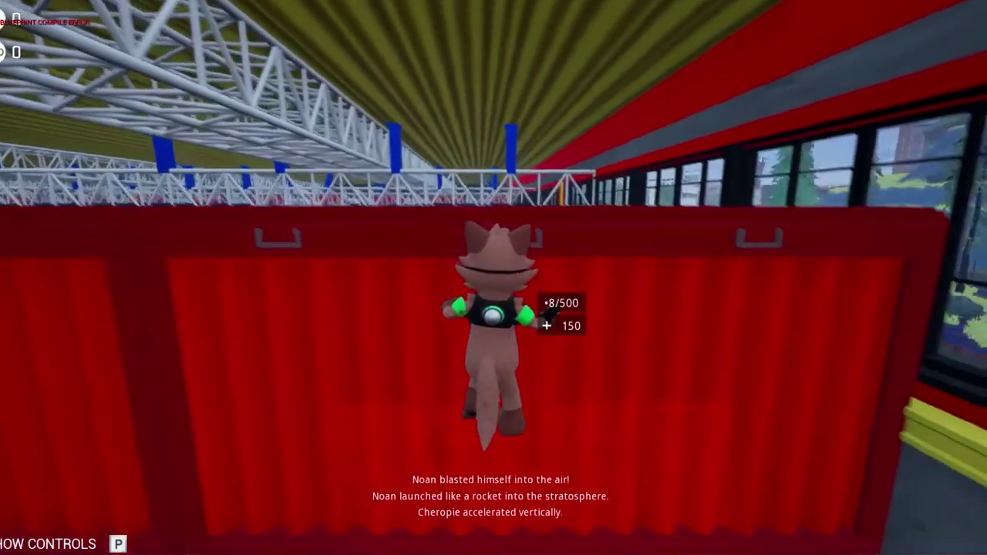
pyautogui.press('w')
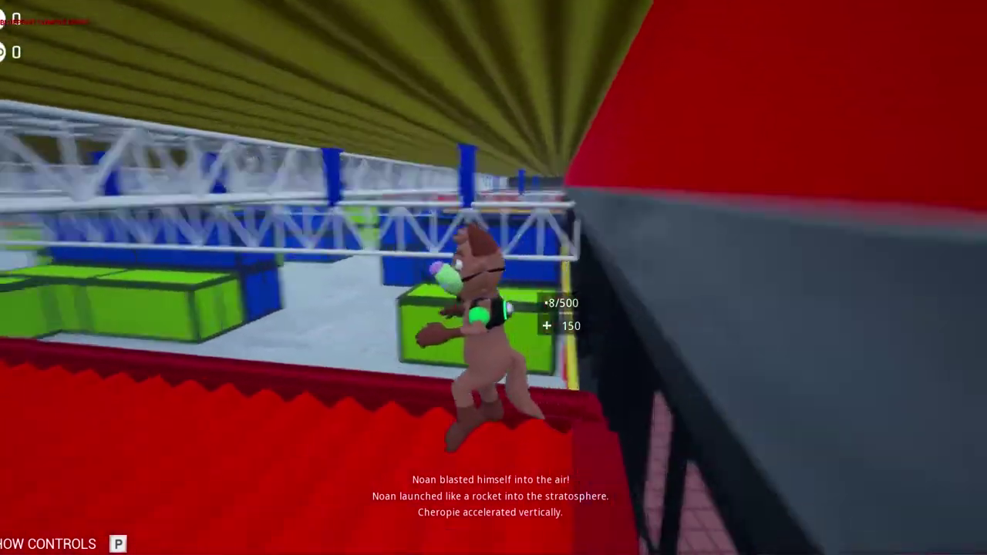
pyautogui.press('w')
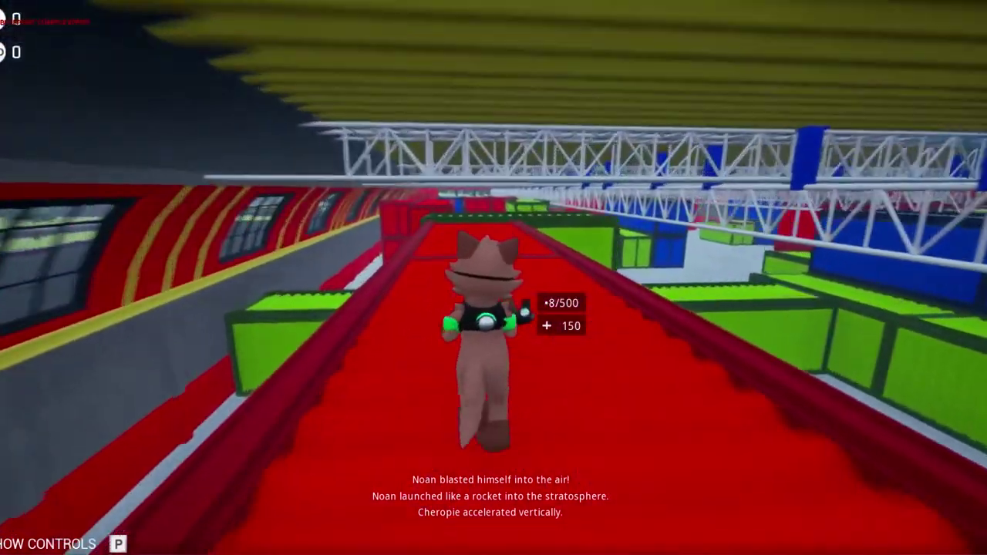
pyautogui.press('w')
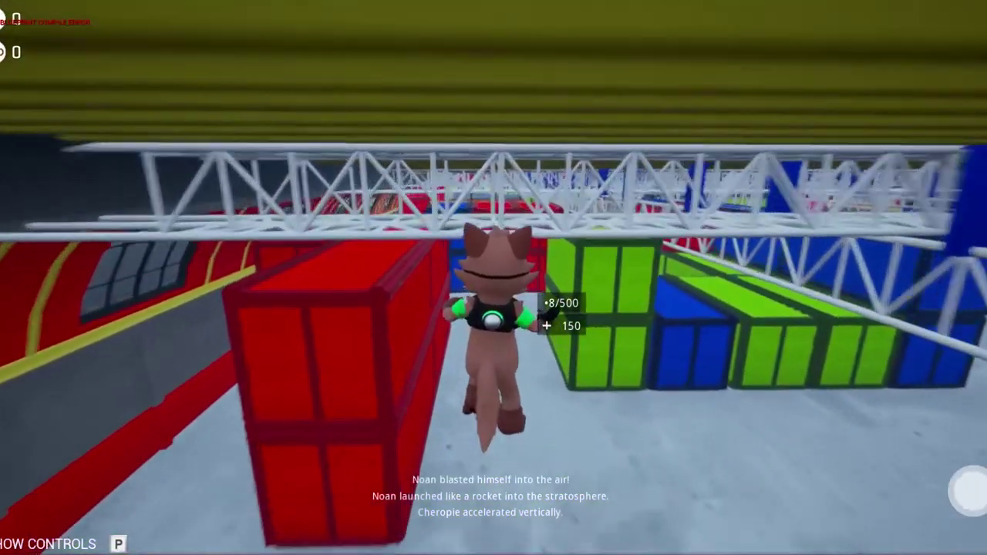
pyautogui.press('w')
pyautogui.press('w')
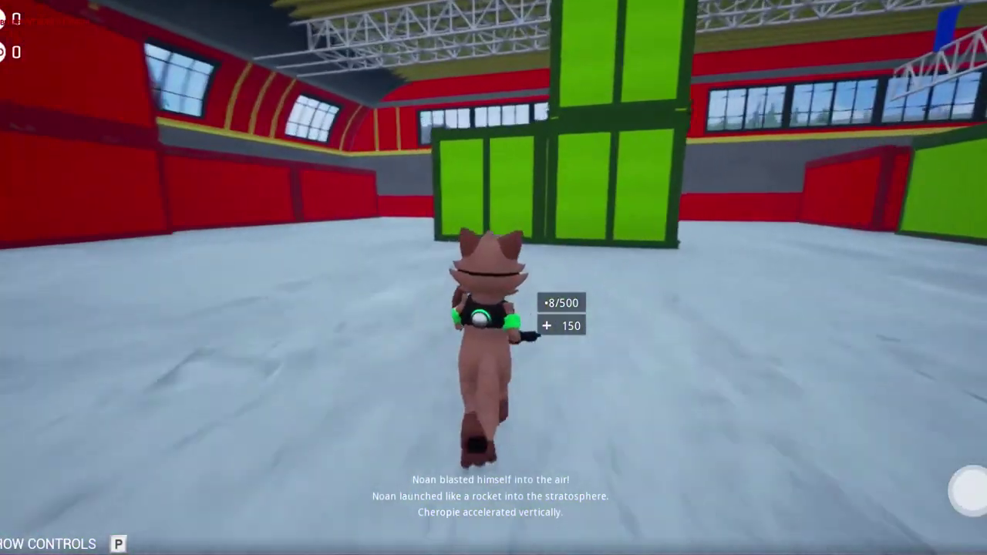
pyautogui.press('w')
pyautogui.press('space')
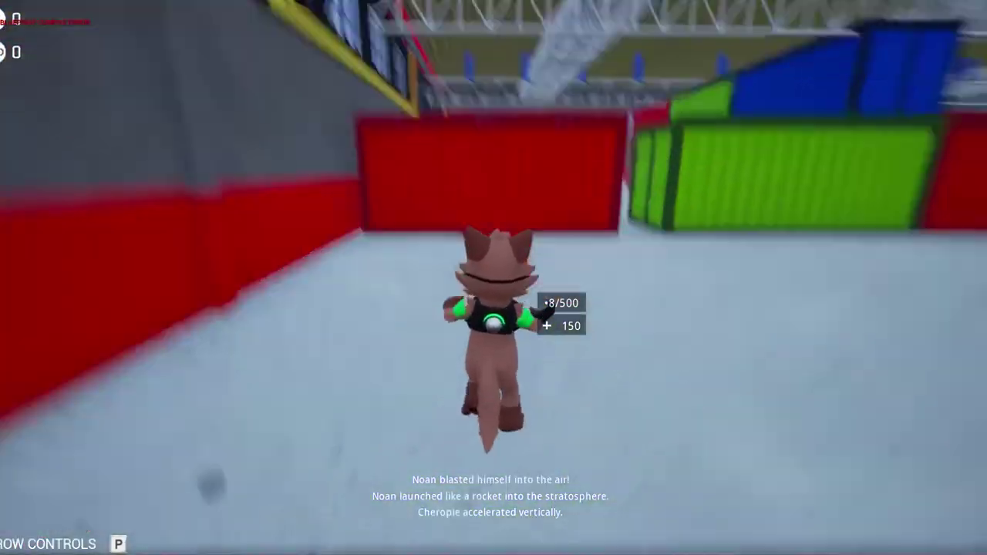
# Run out of the warehouse onto the brick plaza and stop the playtest with Esc
pyautogui.press('w')
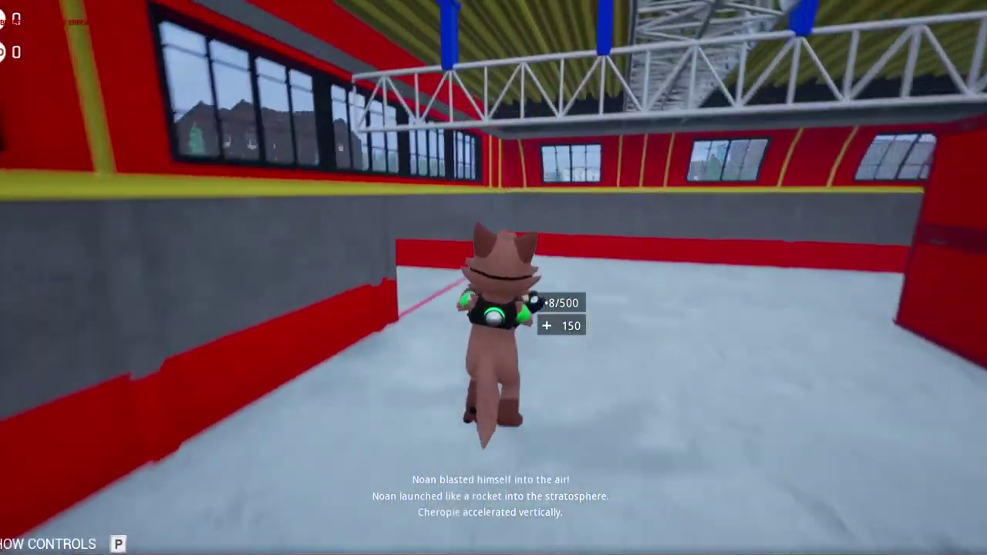
pyautogui.press('w')
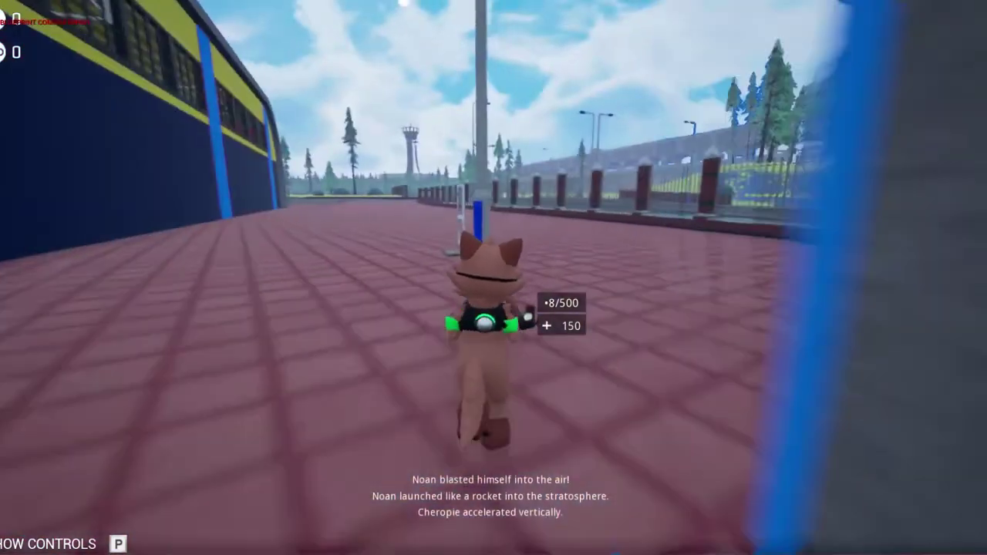
pyautogui.press('w')
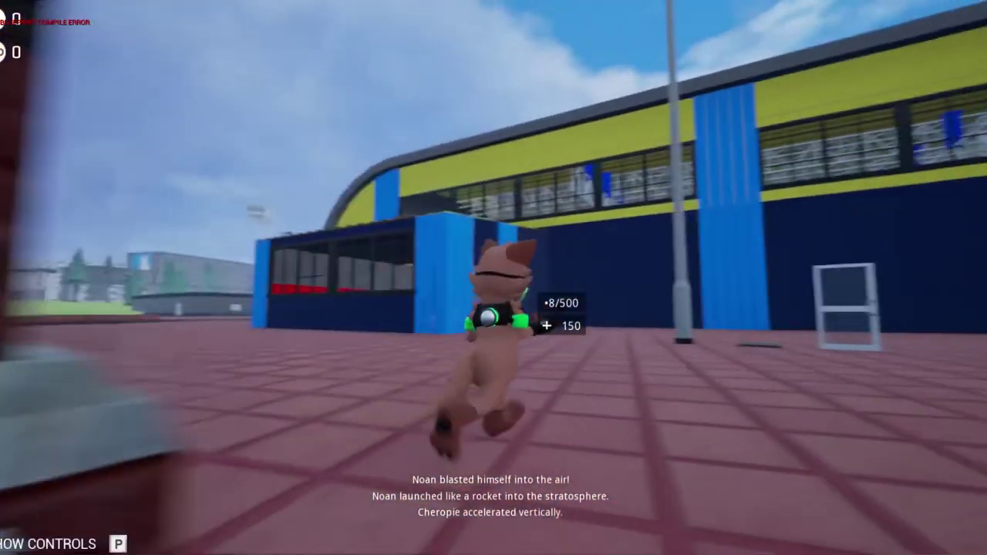
pyautogui.press('Escape')
# Fly the viewport over the trees, river and city blocks, past the glass pyramid, to a wide hub view
pyautogui.moveTo(494, 277); pyautogui.dragTo(493, 278, button='right')
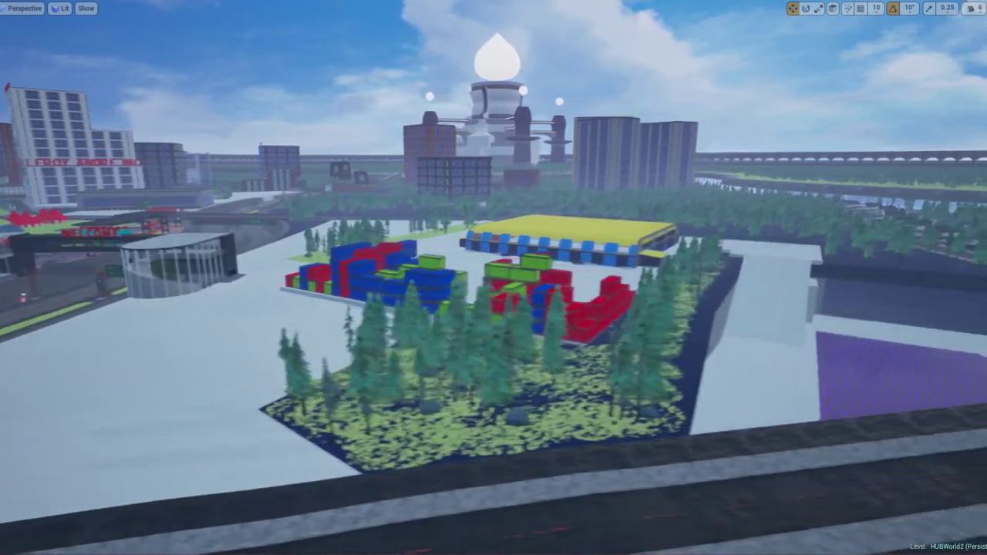
pyautogui.moveTo(493, 277); pyautogui.dragTo(463, 277, button='right')
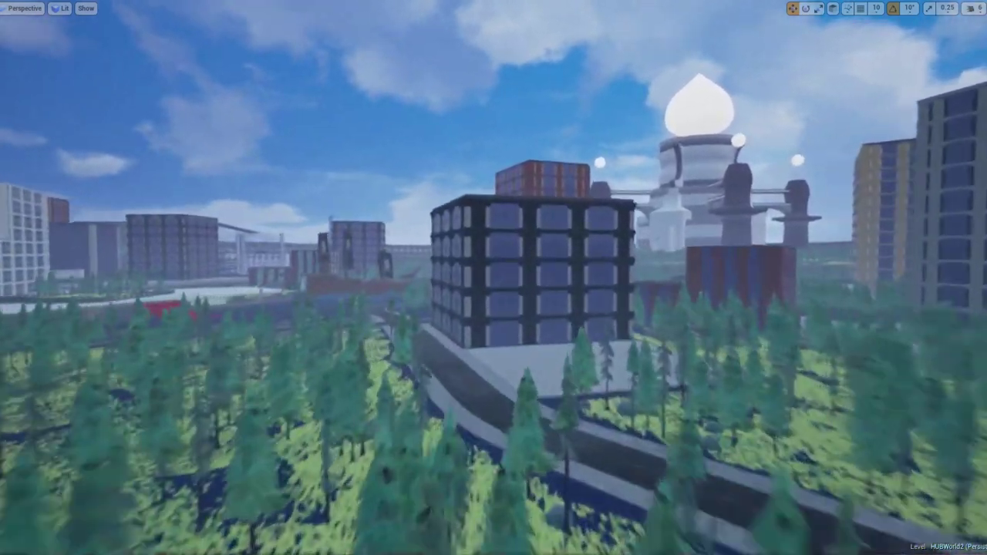
pyautogui.moveTo(494, 278); pyautogui.dragTo(432, 277, button='right')
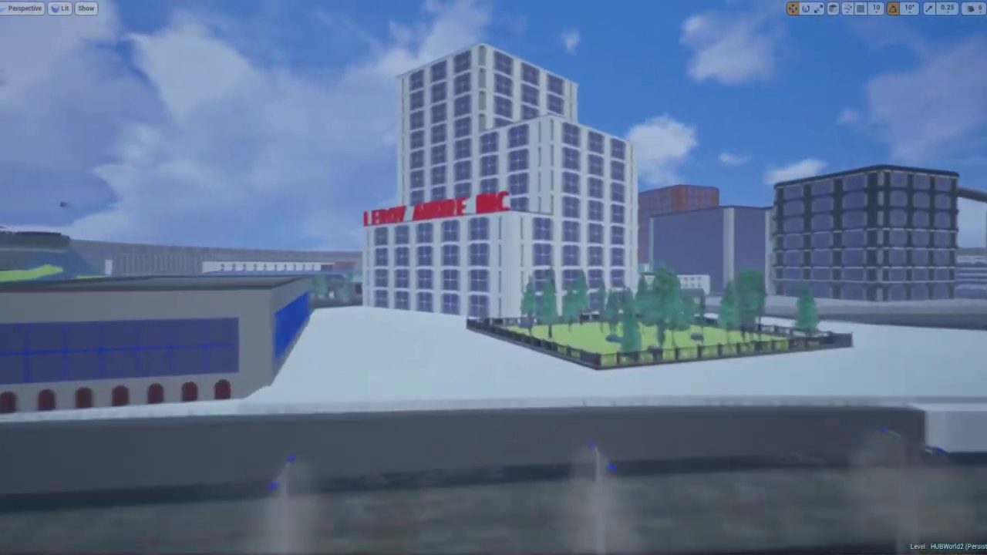
pyautogui.moveTo(494, 278); pyautogui.dragTo(432, 277, button='right')
pyautogui.moveTo(494, 278); pyautogui.dragTo(556, 277, button='right')
pyautogui.moveTo(494, 277); pyautogui.dragTo(401, 277, button='right')
pyautogui.moveTo(493, 278)
pyautogui.mouseDown(button='right')
pyautogui.moveTo(517, 277)
pyautogui.moveTo(448, 278)
pyautogui.moveTo(578, 277)
pyautogui.moveTo(417, 278)
pyautogui.moveTo(502, 281)
pyautogui.moveTo(516, 301)
pyautogui.moveTo(497, 289)
pyautogui.moveTo(517, 347)
pyautogui.mouseUp(button='right')
pyautogui.moveTo(494, 308); pyautogui.dragTo(494, 224, button='right')
pyautogui.moveTo(493, 277)
pyautogui.mouseDown(button='right')
pyautogui.moveTo(479, 278)
pyautogui.moveTo(556, 297)
pyautogui.moveTo(478, 254)
pyautogui.moveTo(540, 279)
pyautogui.mouseUp(button='right')
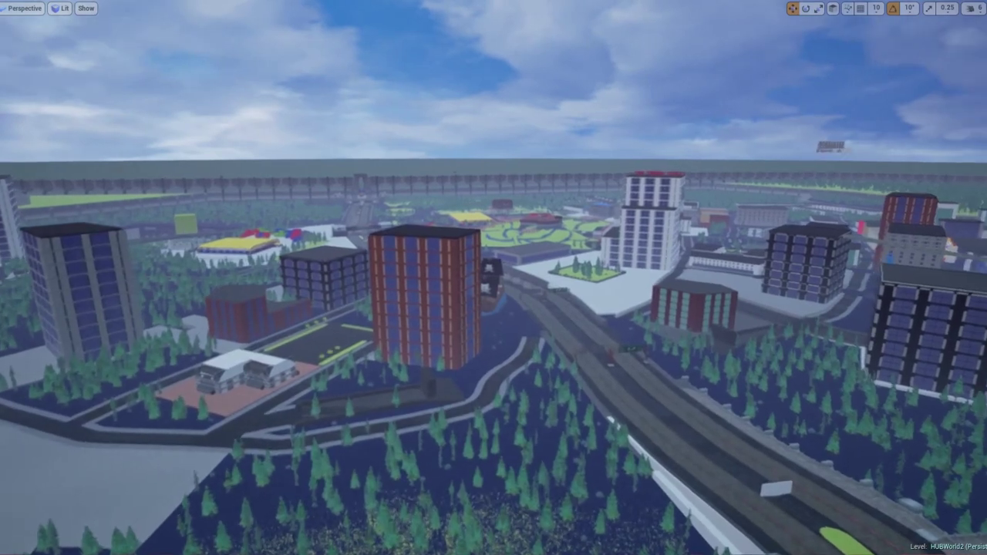